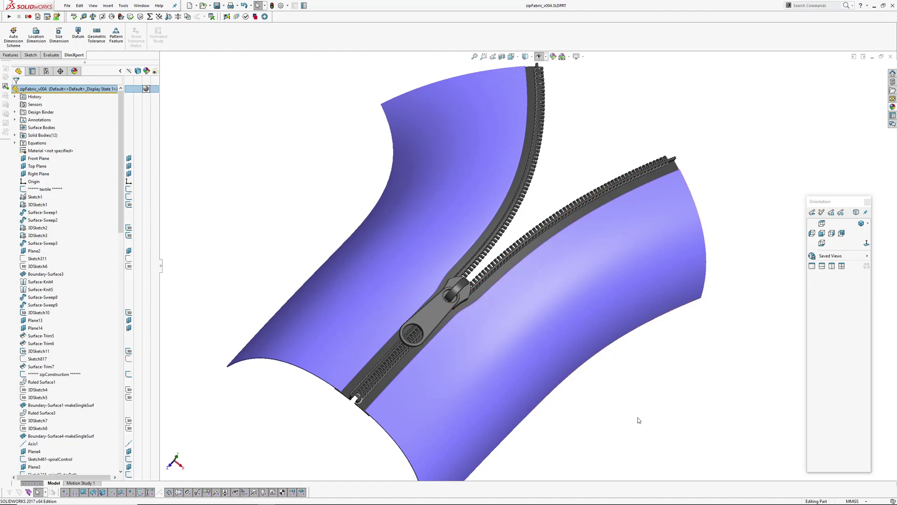
- Examine the finished zipper model, including the slider, the teeth rows and the fabric edges where the zip opens
{"action": "scroll", "coordinate": [469, 292], "scroll_direction": "down", "scroll_amount": 6}
{"action": "middle_click_drag", "start_coordinate": [468, 292], "coordinate": [562, 311]}
{"action": "scroll", "coordinate": [503, 279], "scroll_direction": "up", "scroll_amount": 4}
{"action": "scroll", "coordinate": [425, 352], "scroll_direction": "down", "scroll_amount": 3}
{"action": "scroll", "coordinate": [465, 326], "scroll_direction": "up", "scroll_amount": 2}
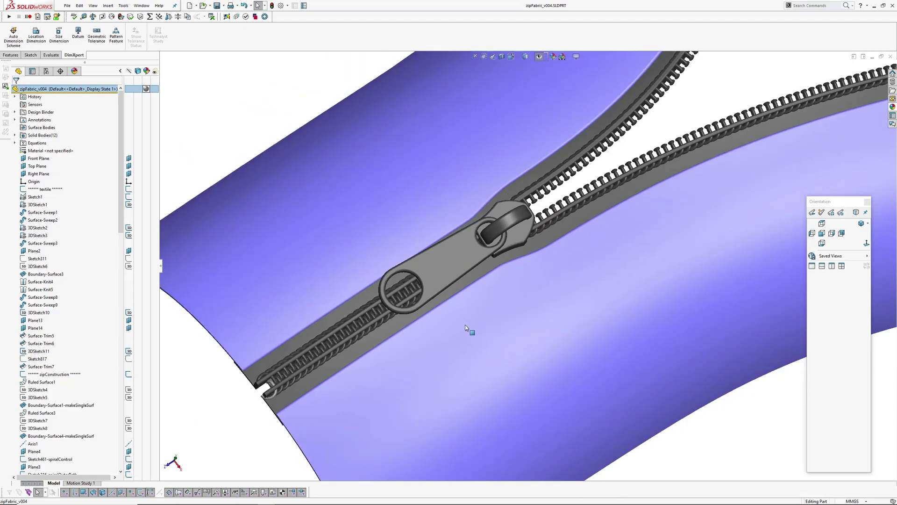
{"action": "scroll", "coordinate": [517, 248], "scroll_direction": "up", "scroll_amount": 1}
{"action": "middle_click_drag", "start_coordinate": [517, 248], "coordinate": [551, 234], "text": "ctrl"}
{"action": "scroll", "coordinate": [456, 325], "scroll_direction": "up", "scroll_amount": 1}
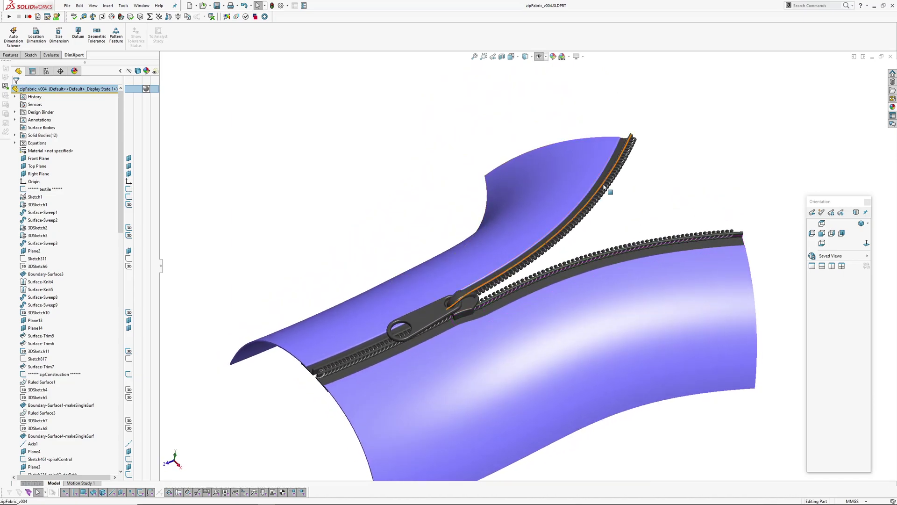
{"action": "scroll", "coordinate": [636, 183], "scroll_direction": "down", "scroll_amount": 3}
{"action": "middle_click_drag", "start_coordinate": [643, 182], "coordinate": [562, 365]}
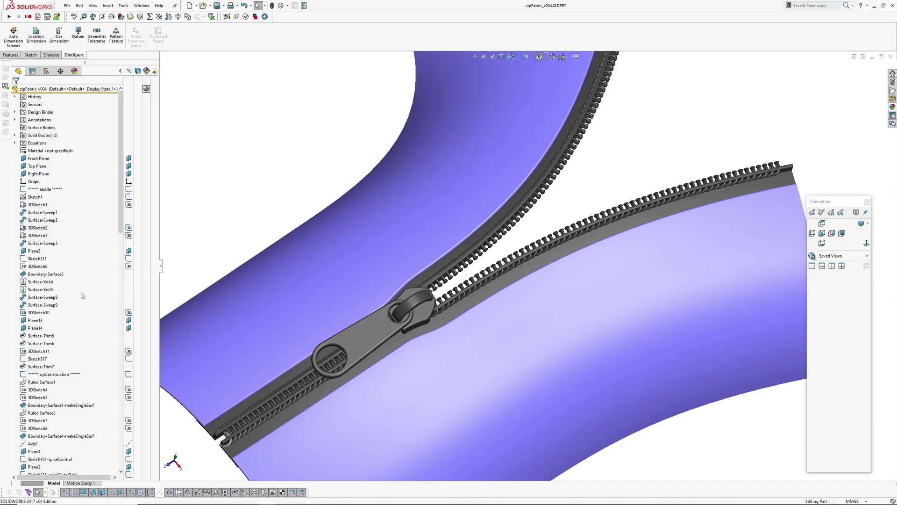
- Roll the feature history back to just after Boundary-Surface3 and inspect the base textile surfaces around the split
{"action": "scroll", "coordinate": [85, 299], "scroll_direction": "down", "scroll_amount": 10}
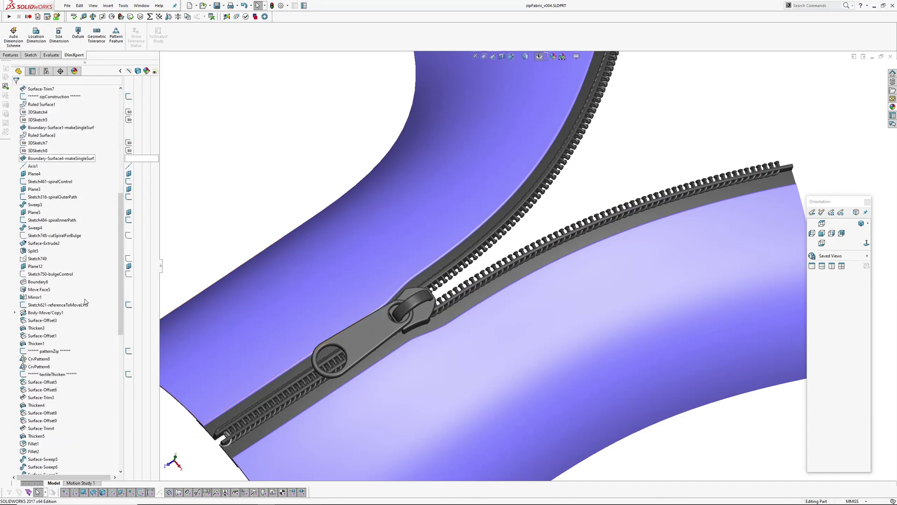
{"action": "scroll", "coordinate": [85, 302], "scroll_direction": "up", "scroll_amount": 15}
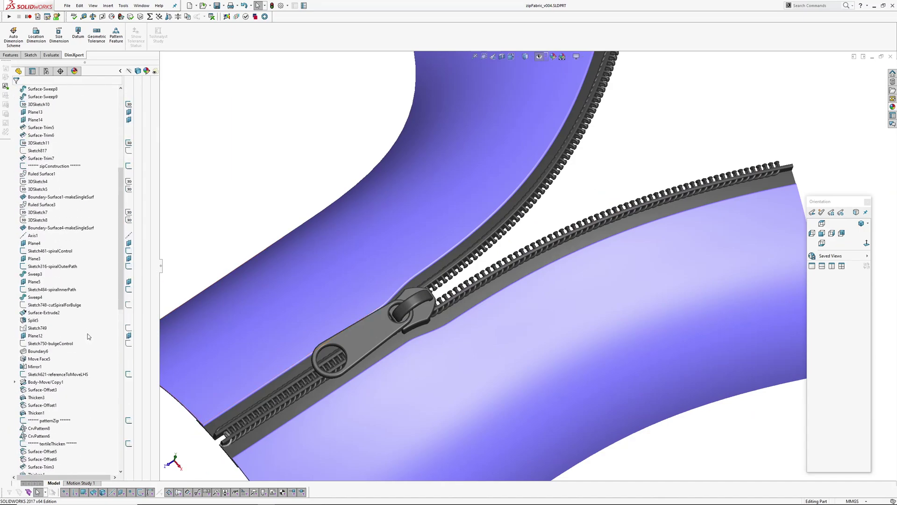
{"action": "scroll", "coordinate": [87, 322], "scroll_direction": "up", "scroll_amount": 1}
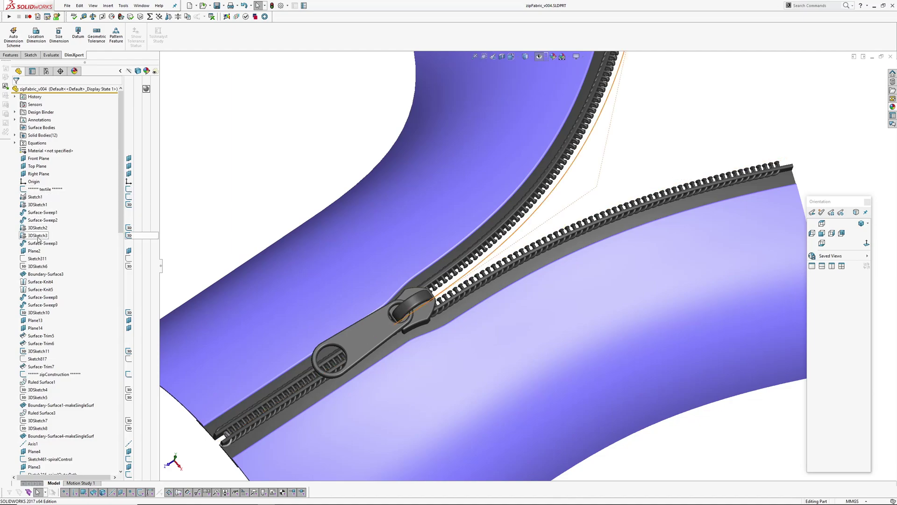
{"action": "left_click", "coordinate": [35, 251]}
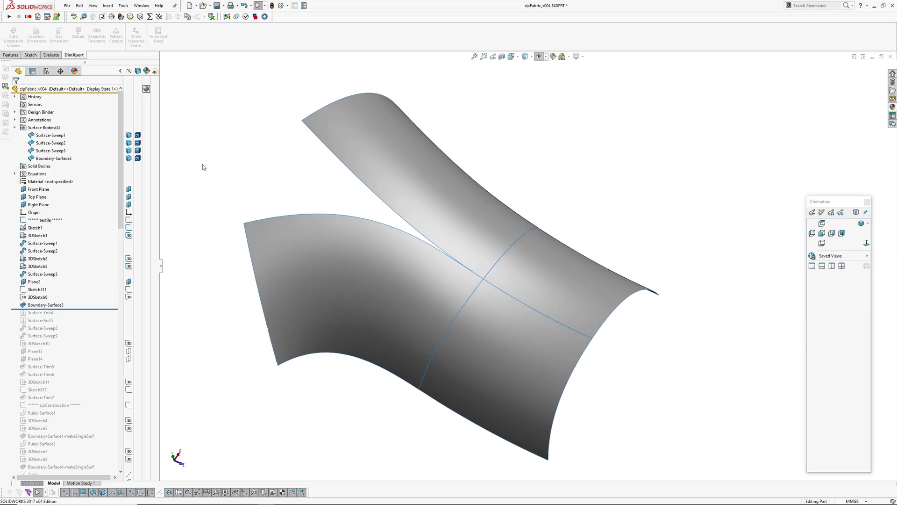
{"action": "left_click", "coordinate": [45, 305]}
{"action": "left_click", "coordinate": [199, 189]}
{"action": "middle_click_drag", "start_coordinate": [301, 245], "coordinate": [346, 257]}
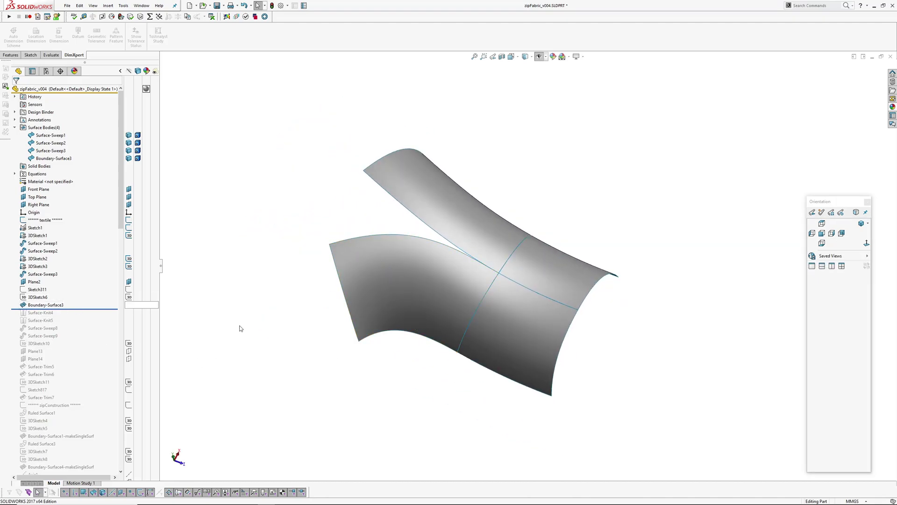
{"action": "scroll", "coordinate": [470, 269], "scroll_direction": "down", "scroll_amount": 2}
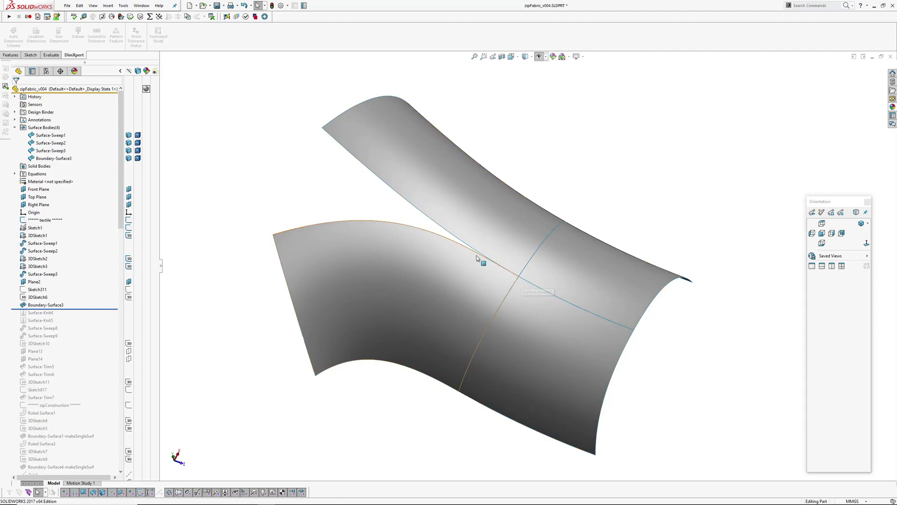
{"action": "middle_click_drag", "start_coordinate": [491, 302], "coordinate": [506, 286]}
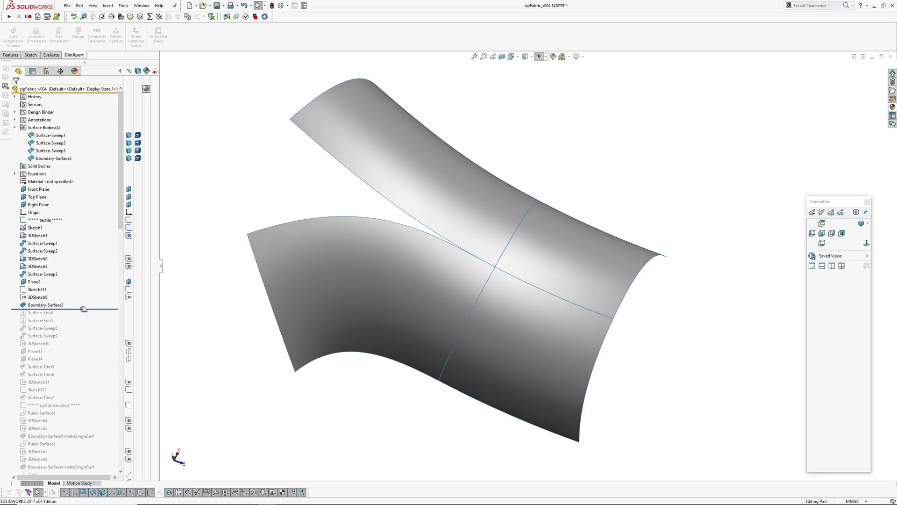
- Roll the history forward past Surface-Knit5 and show the Surface-Knit4 and Surface-Knit5 bodies
{"action": "left_click_drag", "start_coordinate": [84, 309], "coordinate": [71, 327]}
{"action": "left_click", "coordinate": [45, 305]}
{"action": "left_click", "coordinate": [44, 297], "text": "ctrl"}
{"action": "left_click", "coordinate": [47, 285]}
{"action": "key", "text": "Escape"}
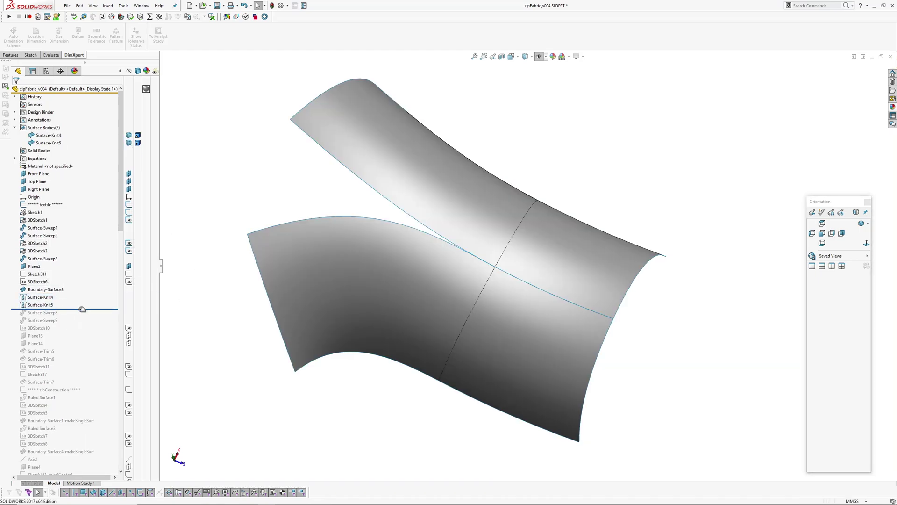
- Roll the history forward past Surface-Sweep9 and highlight the Surface-Sweep8 and Surface-Sweep9 tubes along the opening edges
{"action": "left_click_drag", "start_coordinate": [81, 309], "coordinate": [80, 321]}
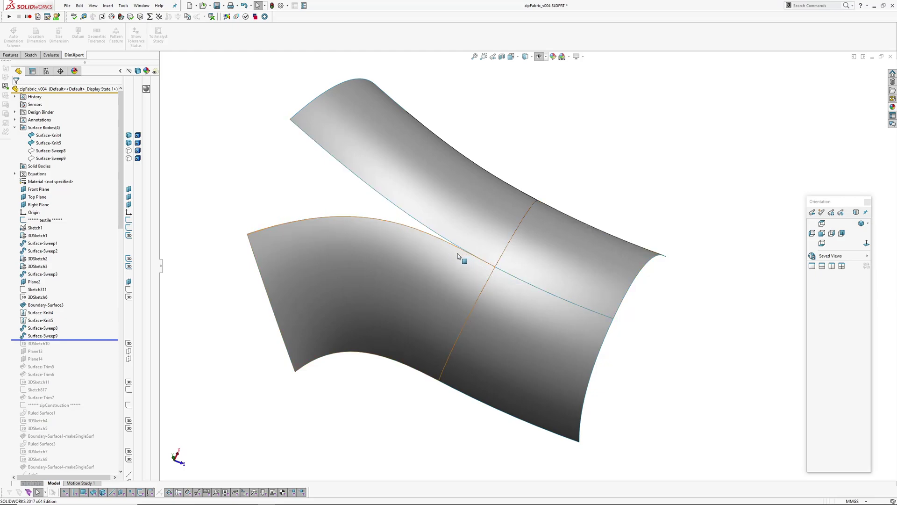
{"action": "middle_click_drag", "start_coordinate": [461, 268], "coordinate": [480, 280]}
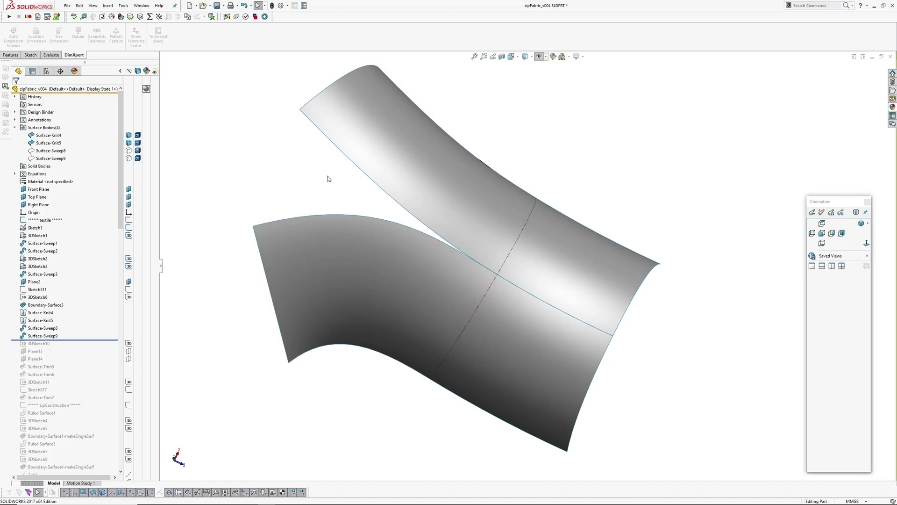
{"action": "left_click", "coordinate": [43, 328]}
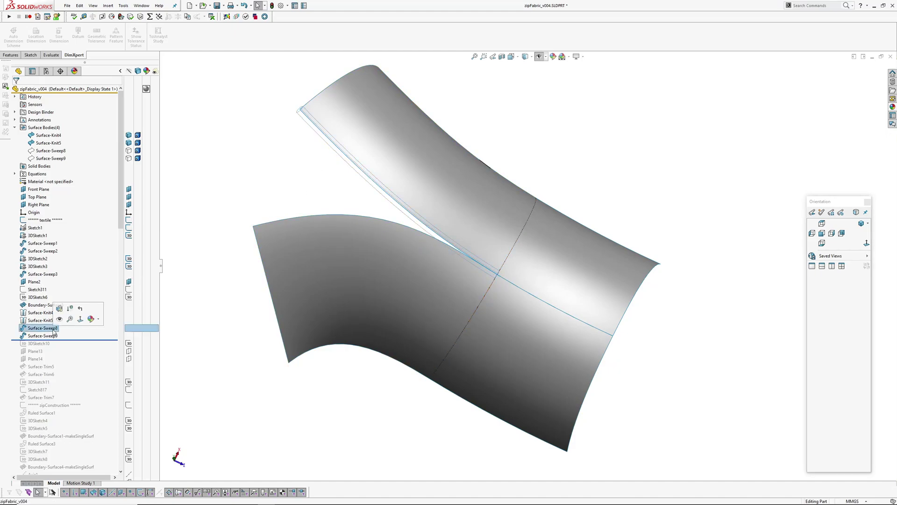
{"action": "left_click", "coordinate": [44, 335], "text": "ctrl"}
{"action": "left_click", "coordinate": [46, 336]}
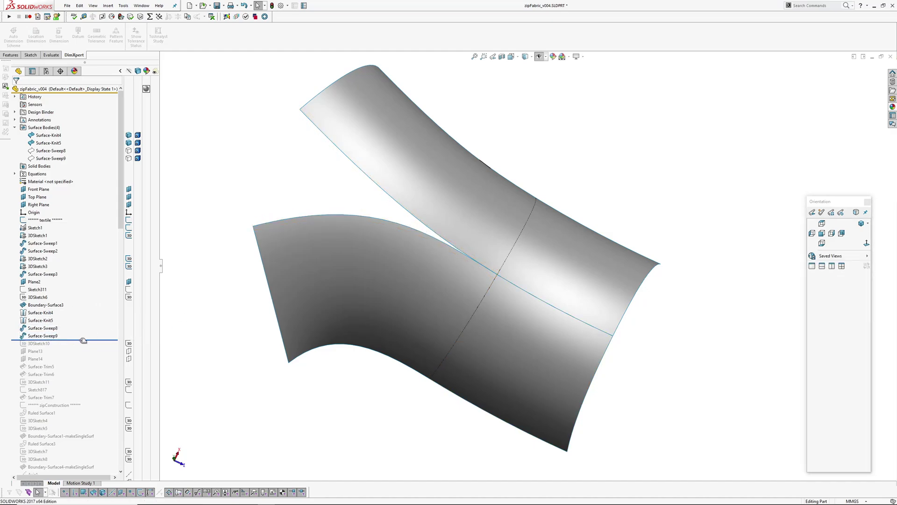
- Roll the history forward past 3DSketch10 and open that sketch for editing
{"action": "left_click_drag", "start_coordinate": [83, 340], "coordinate": [81, 349]}
{"action": "left_click", "coordinate": [40, 344]}
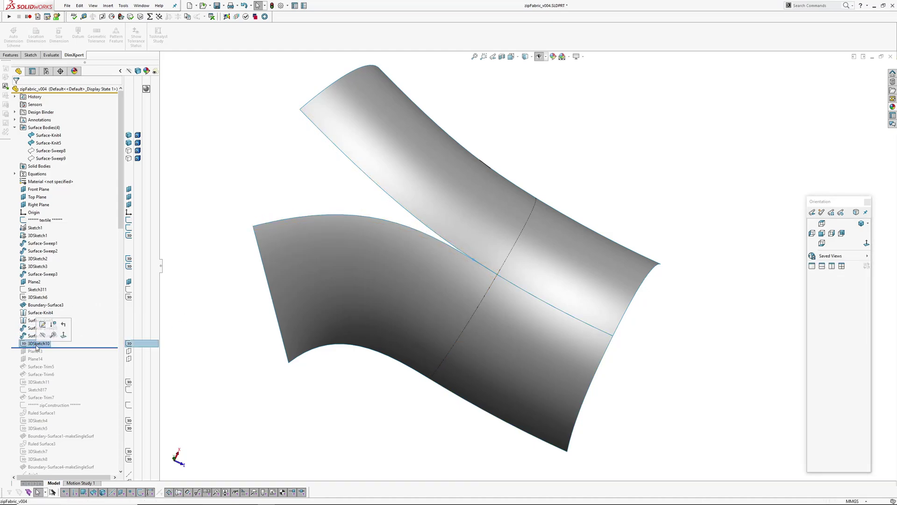
{"action": "left_click", "coordinate": [43, 336]}
{"action": "scroll", "coordinate": [414, 279], "scroll_direction": "down", "scroll_amount": 4}
{"action": "mouse_move", "coordinate": [459, 286]}
{"action": "middle_mouse_down", "text": "ctrl"}
{"action": "mouse_move", "coordinate": [428, 252]}
{"action": "mouse_move", "coordinate": [407, 244]}
{"action": "middle_mouse_up", "text": "ctrl"}
{"action": "double_click", "coordinate": [38, 343]}
- Examine 3DSketch10's dimensioned construction near the point where the two textile surfaces split, and close the sketch
{"action": "scroll", "coordinate": [525, 221], "scroll_direction": "up", "scroll_amount": 2}
{"action": "scroll", "coordinate": [525, 218], "scroll_direction": "down", "scroll_amount": 12}
{"action": "mouse_move", "coordinate": [487, 248]}
{"action": "middle_mouse_down"}
{"action": "mouse_move", "coordinate": [475, 216]}
{"action": "mouse_move", "coordinate": [484, 246]}
{"action": "mouse_move", "coordinate": [525, 192]}
{"action": "mouse_move", "coordinate": [525, 296]}
{"action": "middle_mouse_up"}
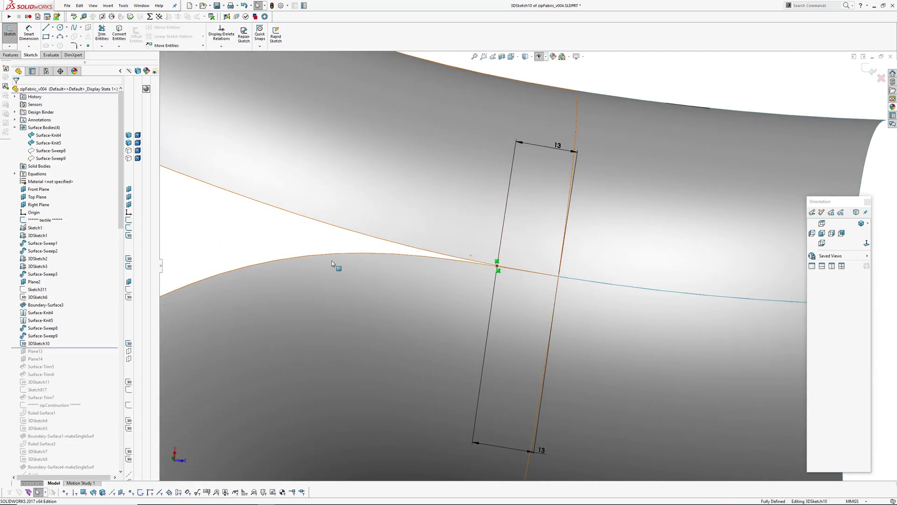
{"action": "middle_click_drag", "start_coordinate": [369, 208], "coordinate": [367, 191], "text": "ctrl"}
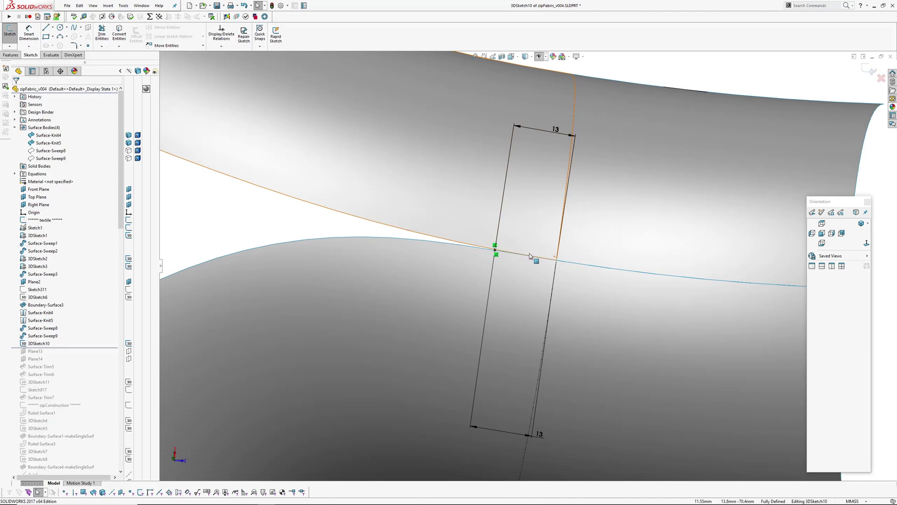
{"action": "scroll", "coordinate": [452, 234], "scroll_direction": "up", "scroll_amount": 3}
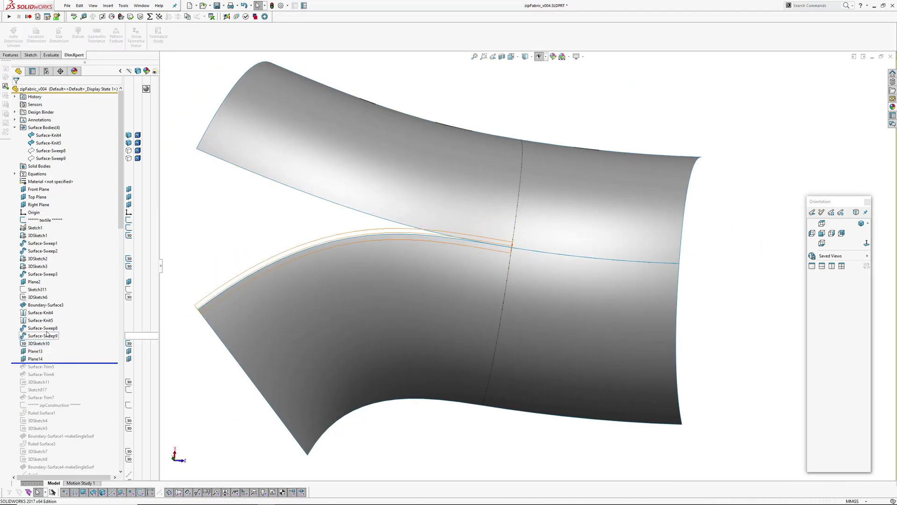
- Show the Surface-Sweep8 and Surface-Sweep9 bodies and examine where the two tubes merge
{"action": "left_click", "coordinate": [47, 329]}
{"action": "left_click", "coordinate": [49, 335], "text": "ctrl"}
{"action": "left_click", "coordinate": [51, 326]}
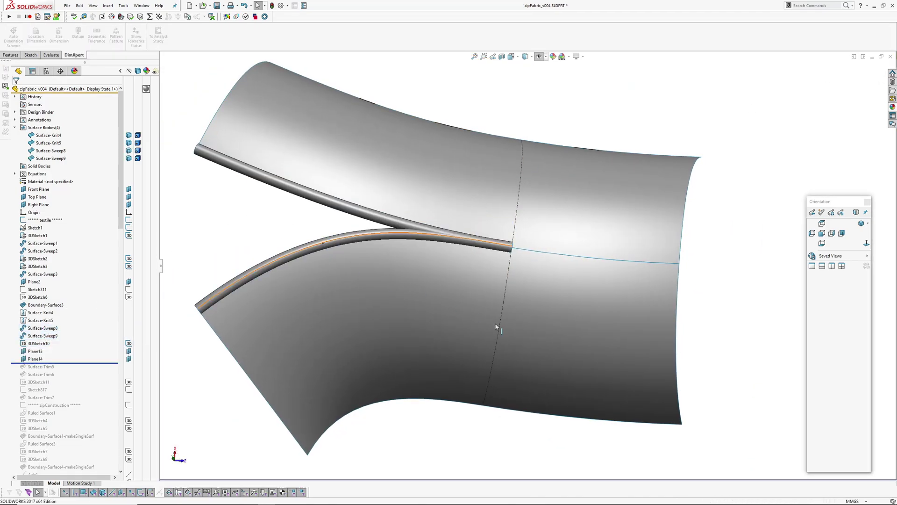
{"action": "middle_click_drag", "start_coordinate": [376, 229], "coordinate": [311, 127]}
{"action": "scroll", "coordinate": [428, 200], "scroll_direction": "down", "scroll_amount": 4}
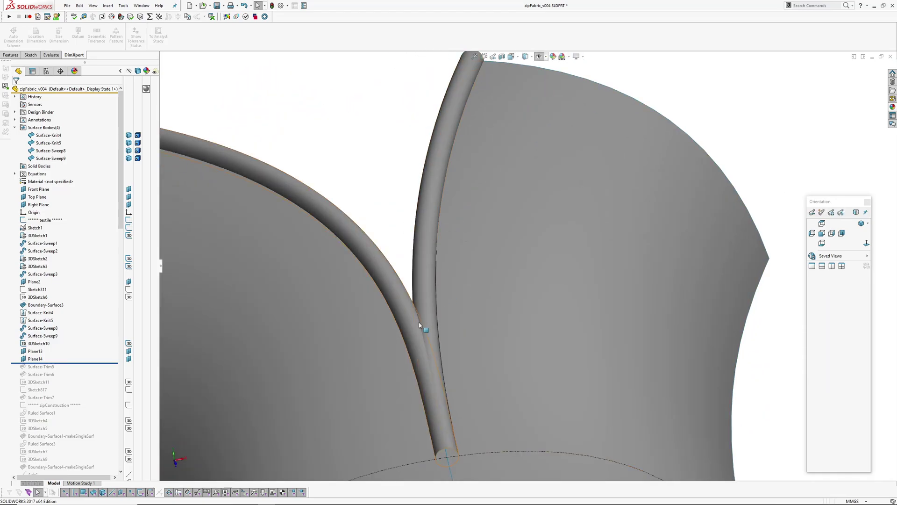
{"action": "scroll", "coordinate": [423, 311], "scroll_direction": "up", "scroll_amount": 5}
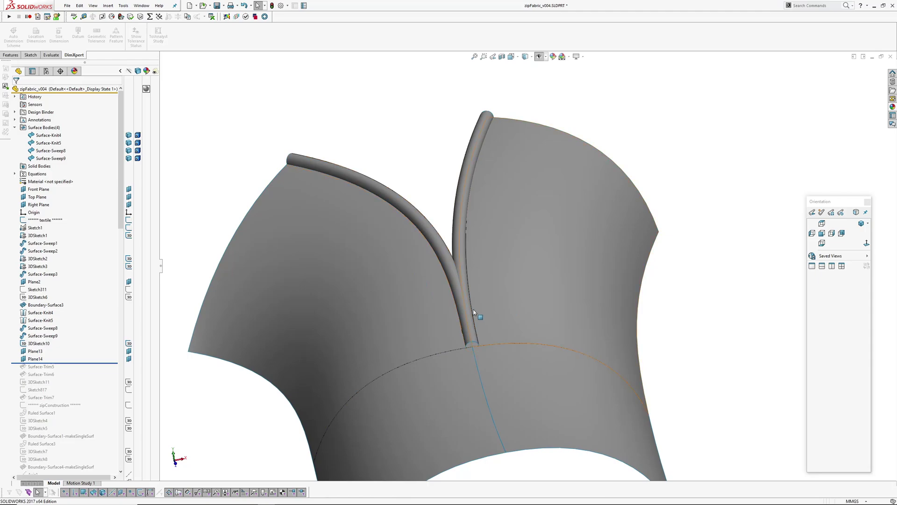
{"action": "middle_click_drag", "start_coordinate": [471, 307], "coordinate": [480, 352]}
{"action": "scroll", "coordinate": [480, 352], "scroll_direction": "up", "scroll_amount": 1}
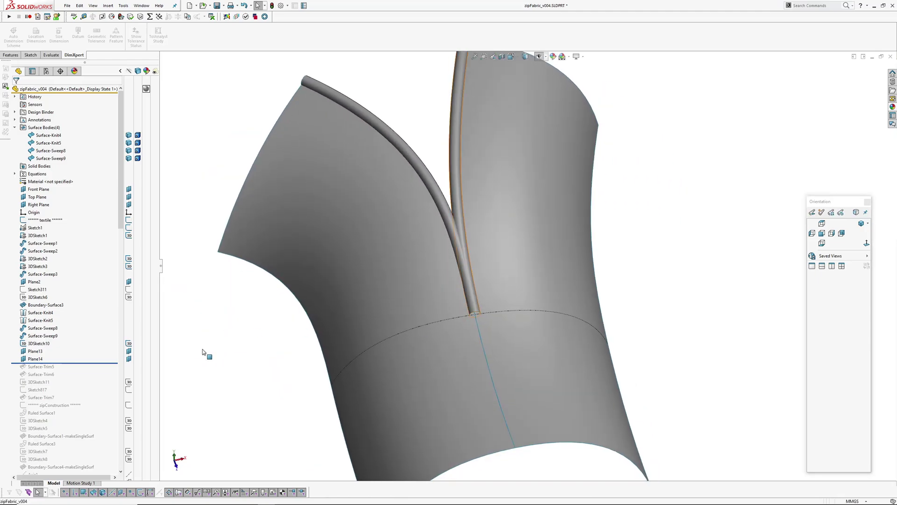
- Roll the history forward past Surface-Trim6 and check the shortened tube ends against 3DSketch10
{"action": "left_click", "coordinate": [314, 85]}
{"action": "scroll", "coordinate": [475, 304], "scroll_direction": "down", "scroll_amount": 6}
{"action": "scroll", "coordinate": [474, 302], "scroll_direction": "up", "scroll_amount": 5}
{"action": "middle_click_drag", "start_coordinate": [461, 197], "coordinate": [448, 299], "text": "ctrl"}
{"action": "left_click", "coordinate": [401, 132]}
{"action": "key", "text": "Down"}
{"action": "key", "text": "Down"}
{"action": "middle_click_drag", "start_coordinate": [441, 347], "coordinate": [489, 319]}
{"action": "scroll", "coordinate": [446, 257], "scroll_direction": "down", "scroll_amount": 4}
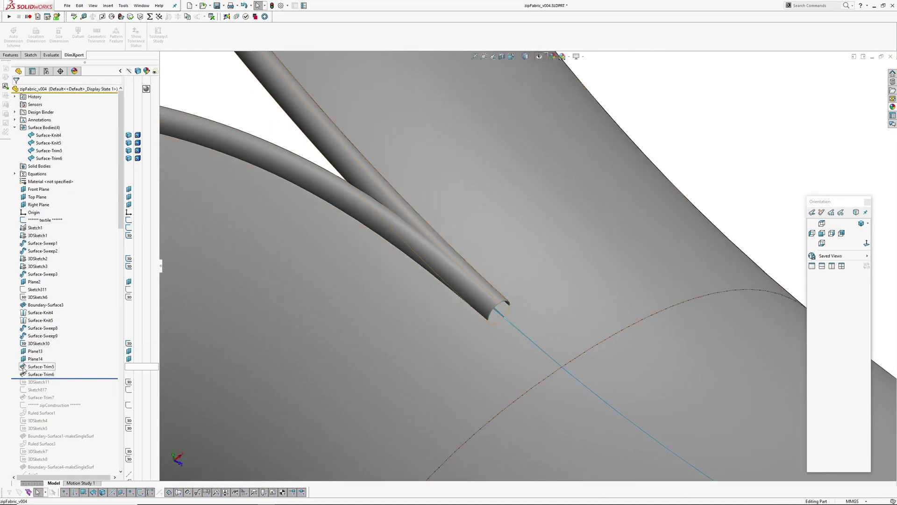
{"action": "left_click", "coordinate": [36, 344]}
{"action": "scroll", "coordinate": [528, 346], "scroll_direction": "up", "scroll_amount": 4}
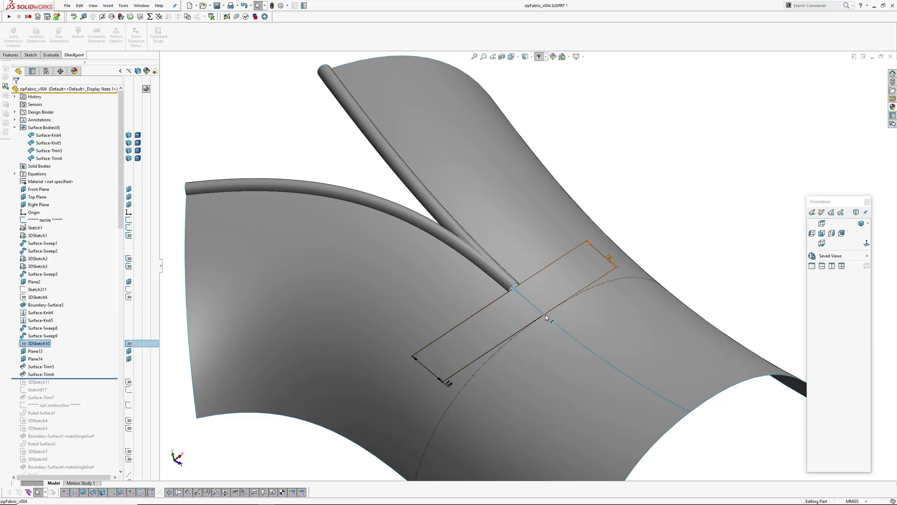
- Roll the history forward past 3DSketch11 and examine its curves where the tubes meet the textile surfaces
{"action": "left_click_drag", "start_coordinate": [68, 378], "coordinate": [68, 387]}
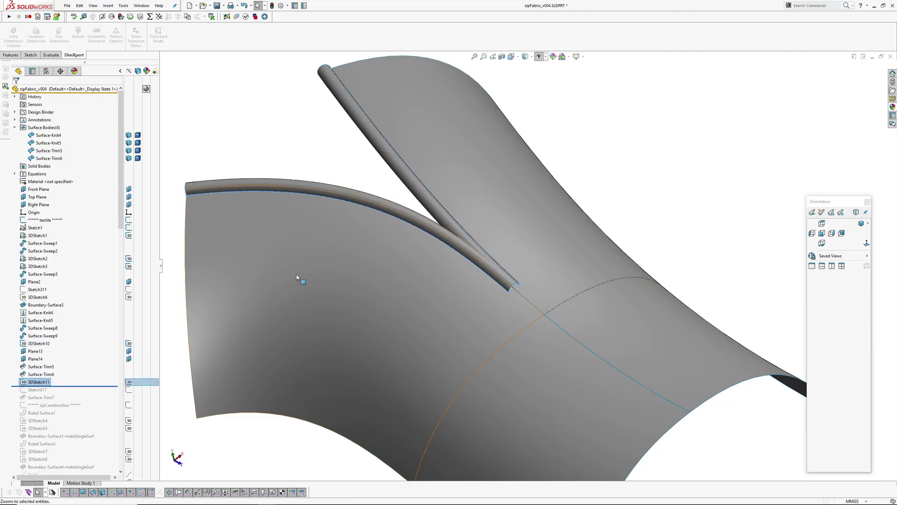
{"action": "scroll", "coordinate": [509, 289], "scroll_direction": "down", "scroll_amount": 3}
{"action": "middle_click_drag", "start_coordinate": [509, 290], "coordinate": [487, 280]}
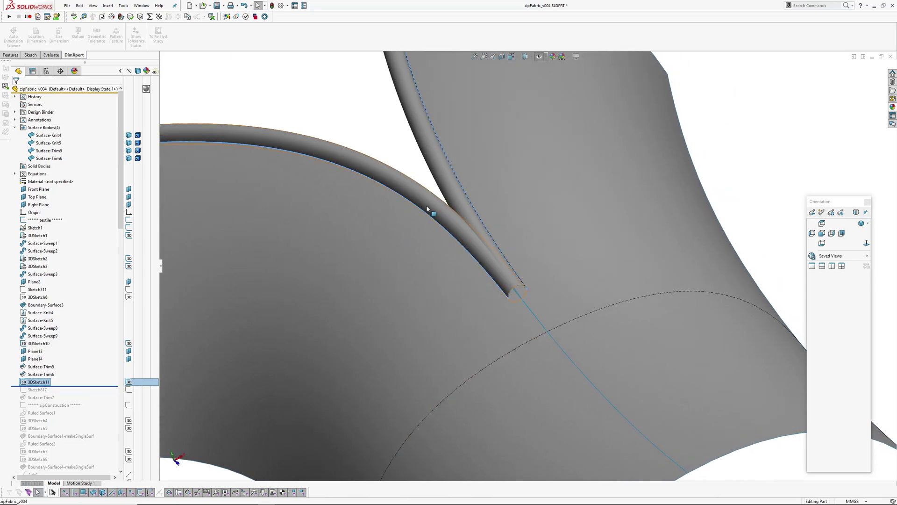
{"action": "left_click", "coordinate": [395, 226]}
{"action": "left_click", "coordinate": [633, 261]}
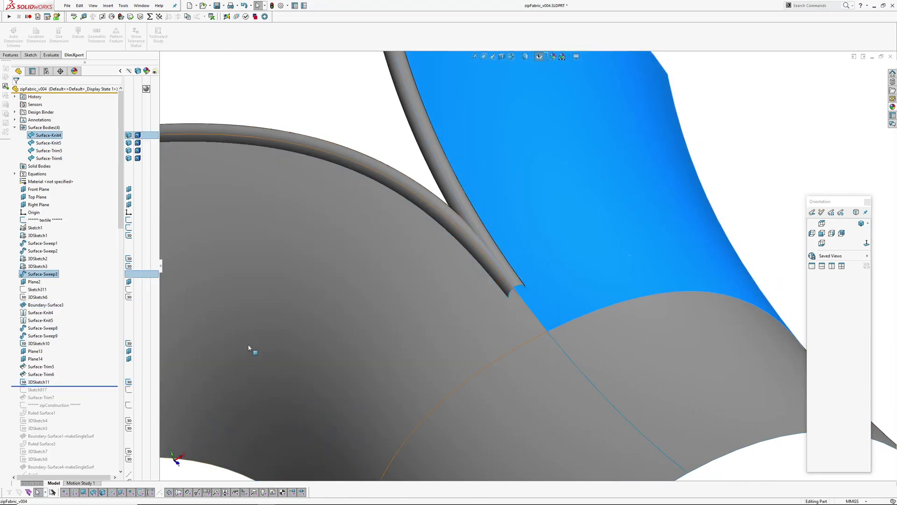
- Roll the history forward past Sketch817 and hide the two trimmed tube surfaces to reveal the split
{"action": "left_click_drag", "start_coordinate": [77, 386], "coordinate": [76, 393]}
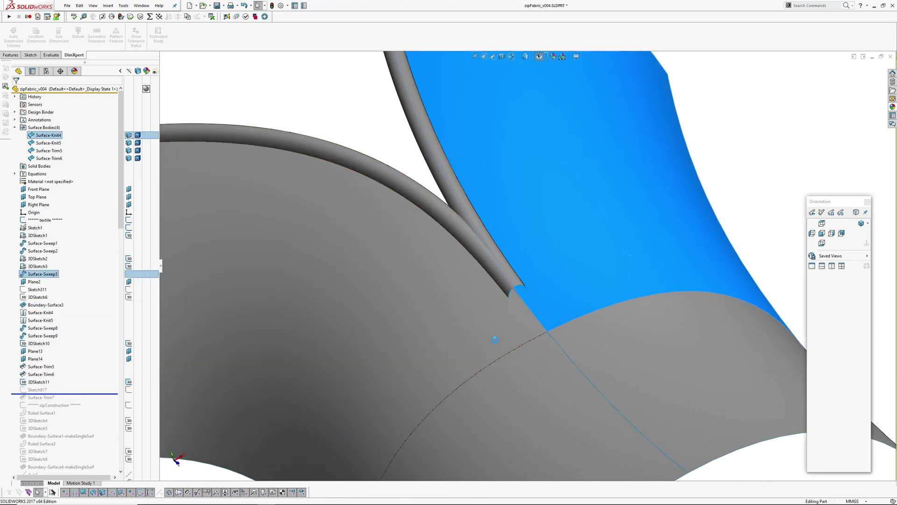
{"action": "scroll", "coordinate": [535, 309], "scroll_direction": "up", "scroll_amount": 5}
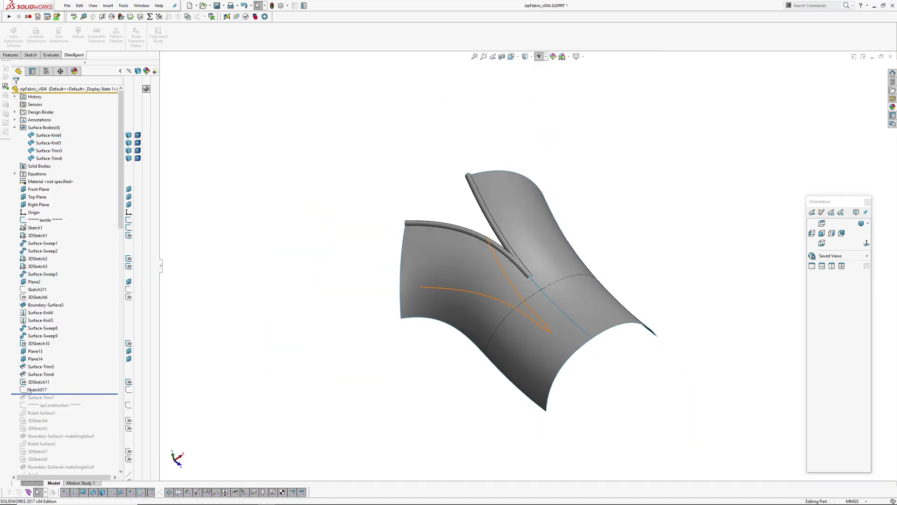
{"action": "left_click", "coordinate": [33, 390]}
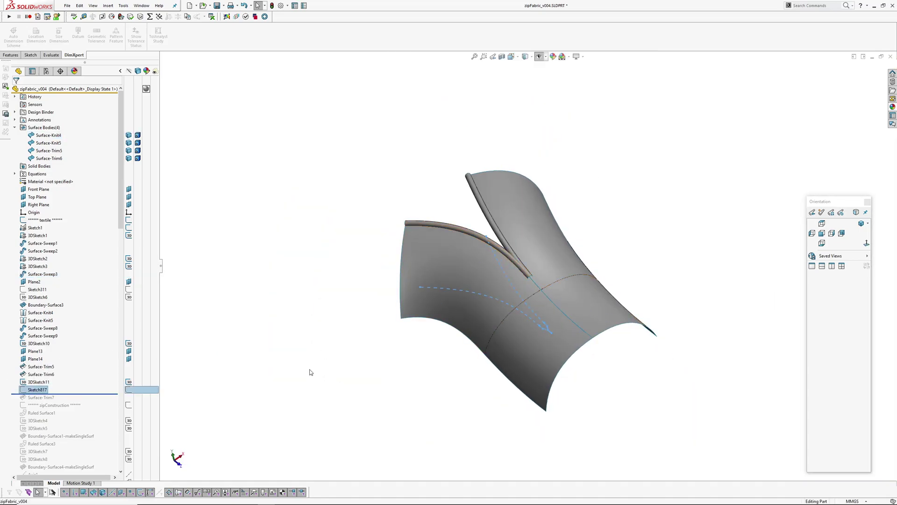
{"action": "scroll", "coordinate": [510, 342], "scroll_direction": "down", "scroll_amount": 5}
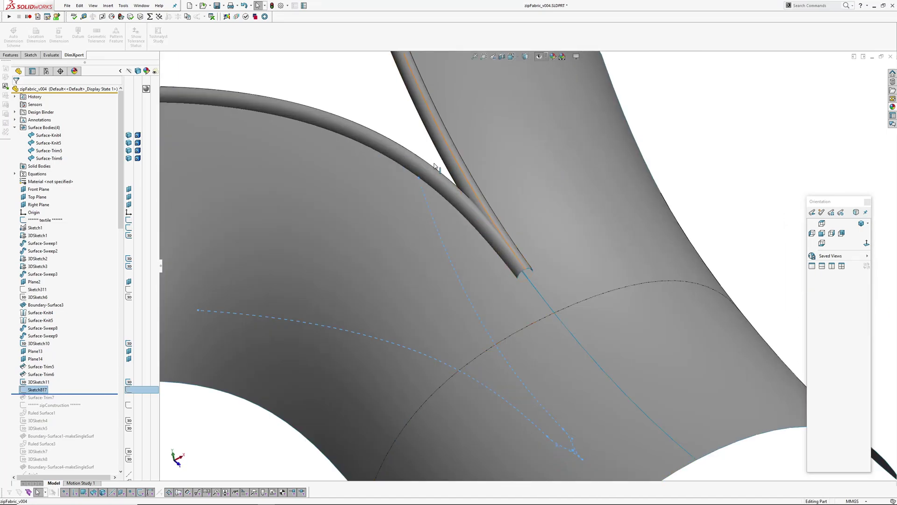
{"action": "key", "text": "Tab"}
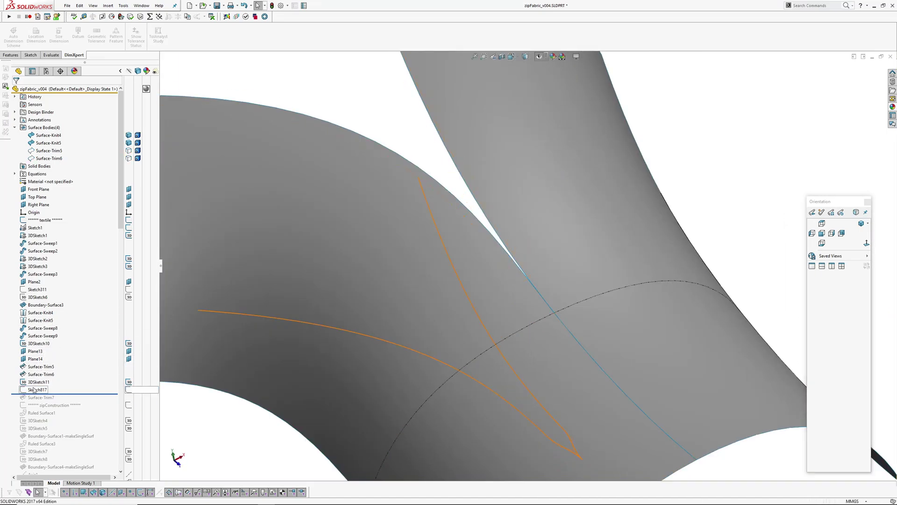
- Roll the history forward past Surface-Trim7 and inspect the widened opening between the two textile surfaces
{"action": "left_click_drag", "start_coordinate": [77, 393], "coordinate": [77, 401]}
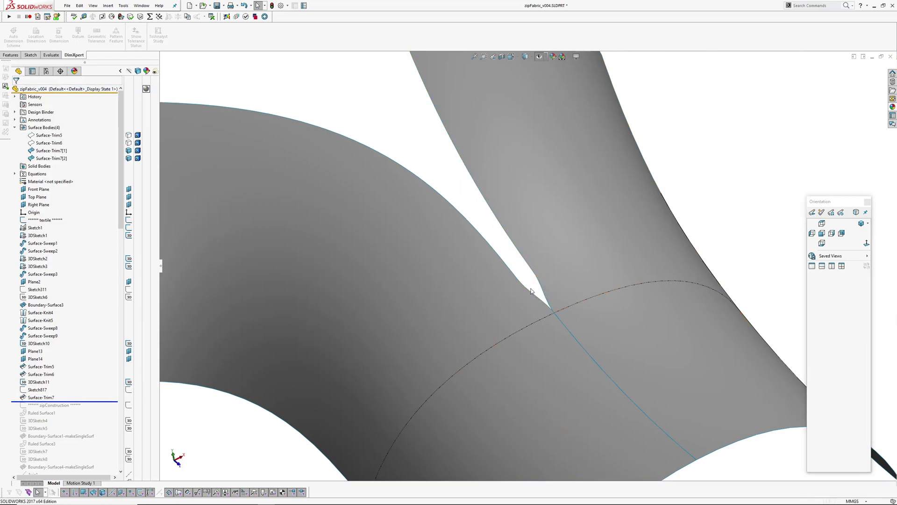
{"action": "mouse_move", "coordinate": [542, 292]}
{"action": "middle_mouse_down"}
{"action": "mouse_move", "coordinate": [575, 294]}
{"action": "mouse_move", "coordinate": [535, 275]}
{"action": "middle_mouse_up"}
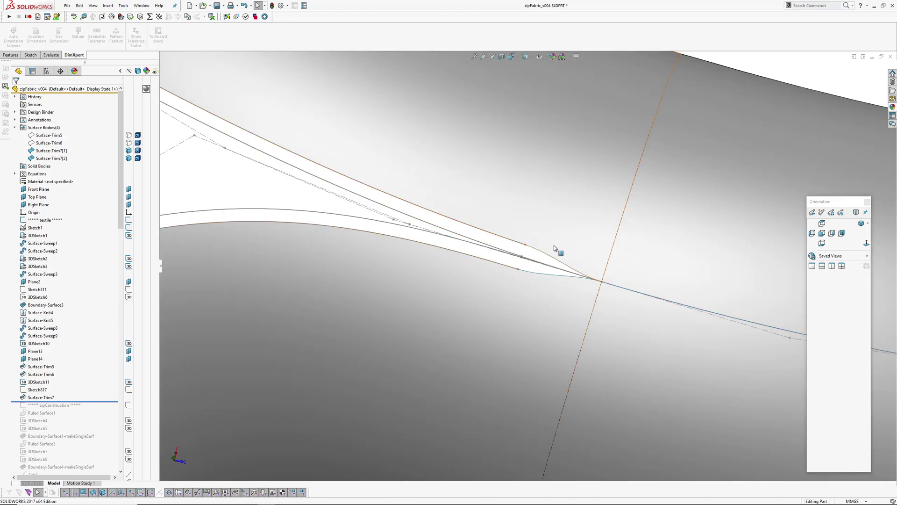
- Examine the pointed end of the opening between the two textile surfaces, close up and from the whole model
{"action": "middle_click_drag", "start_coordinate": [457, 218], "coordinate": [620, 286]}
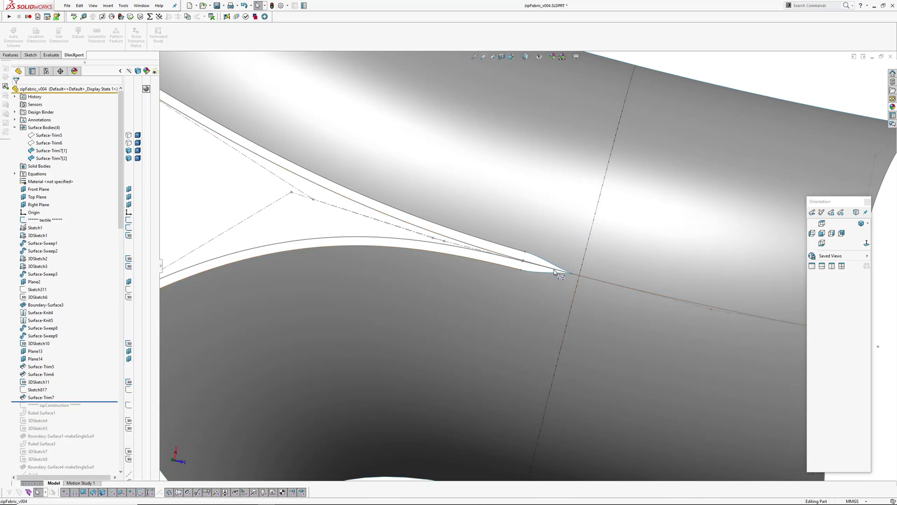
{"action": "scroll", "coordinate": [562, 273], "scroll_direction": "up", "scroll_amount": 5}
{"action": "middle_click_drag", "start_coordinate": [562, 273], "coordinate": [522, 237]}
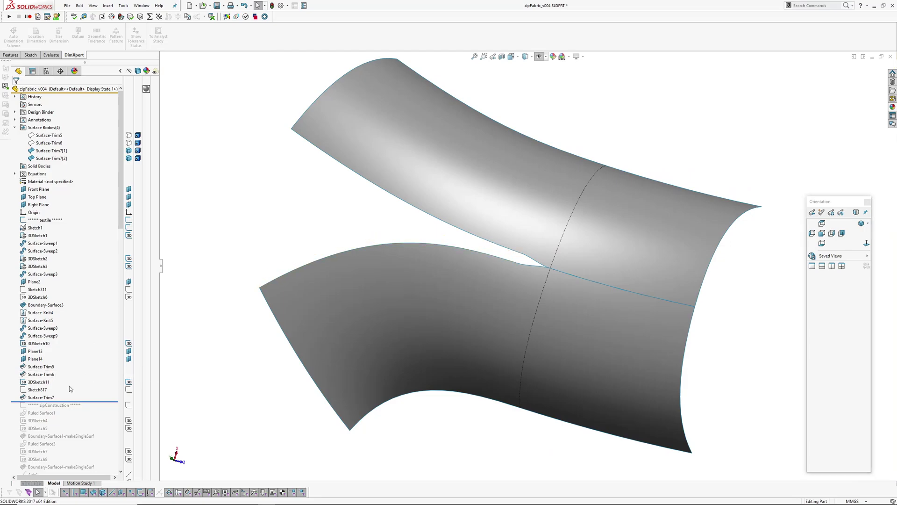
{"action": "scroll", "coordinate": [103, 369], "scroll_direction": "down", "scroll_amount": 2}
- Roll the history forward past 3DSketch5 and open Ruled Surface1 to review its type, distance and edge selection, leaving the settings as they are
{"action": "left_click_drag", "start_coordinate": [110, 355], "coordinate": [110, 386]}
{"action": "middle_click_drag", "start_coordinate": [424, 265], "coordinate": [422, 314]}
{"action": "left_click", "coordinate": [39, 375]}
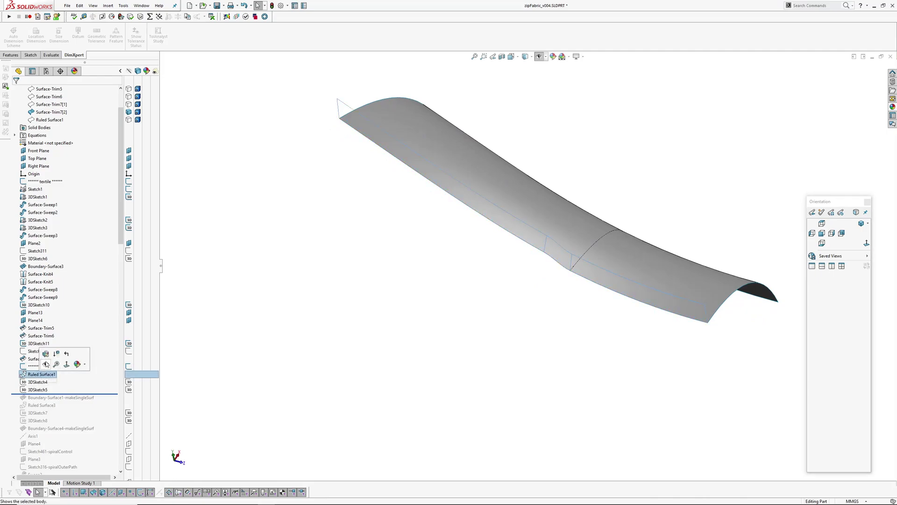
{"action": "left_click", "coordinate": [44, 353]}
{"action": "middle_click_drag", "start_coordinate": [552, 253], "coordinate": [504, 256]}
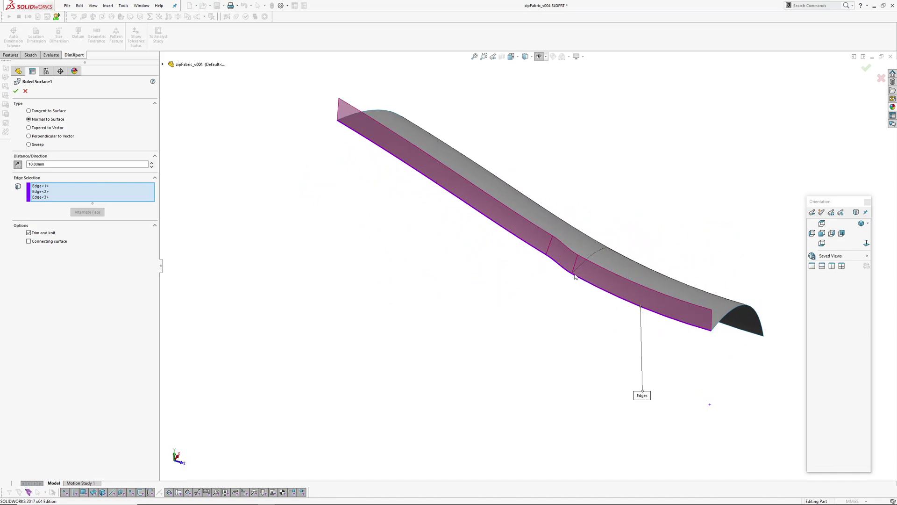
{"action": "middle_click_drag", "start_coordinate": [561, 291], "coordinate": [550, 308], "text": "ctrl"}
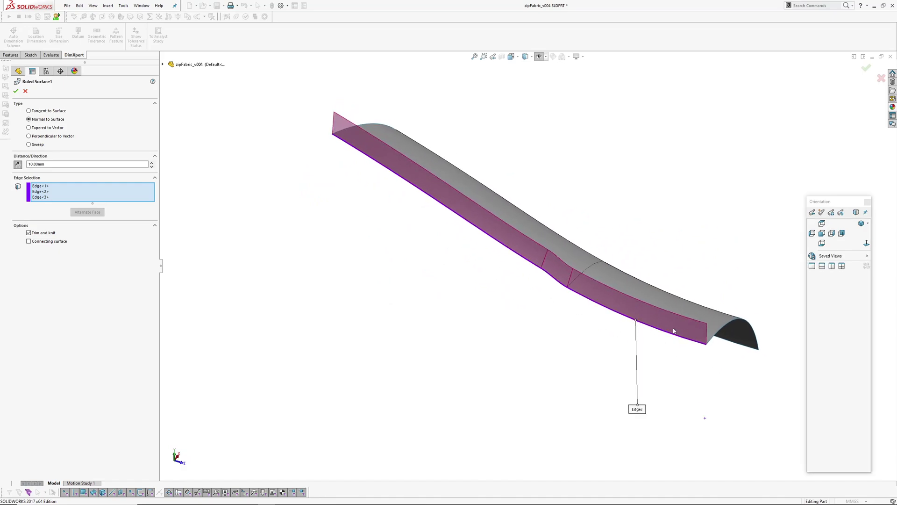
{"action": "middle_click_drag", "start_coordinate": [531, 248], "coordinate": [571, 194]}
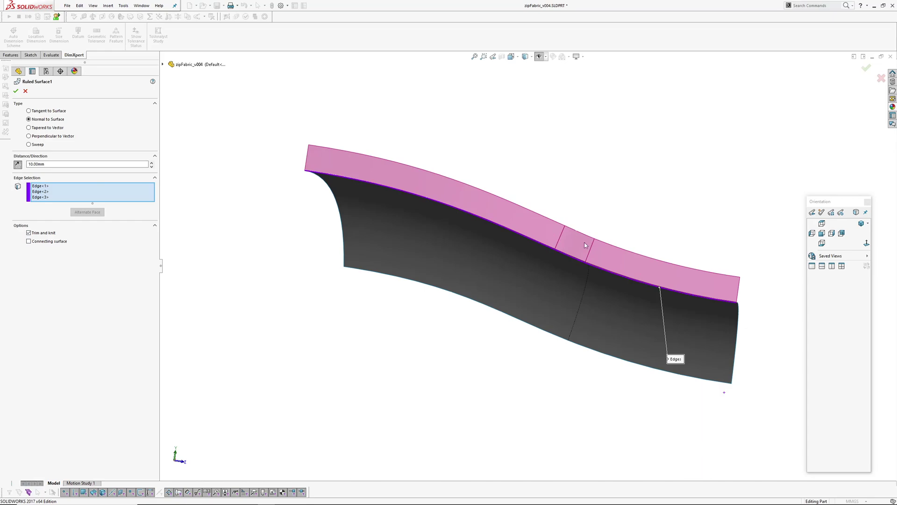
{"action": "left_click", "coordinate": [881, 80]}
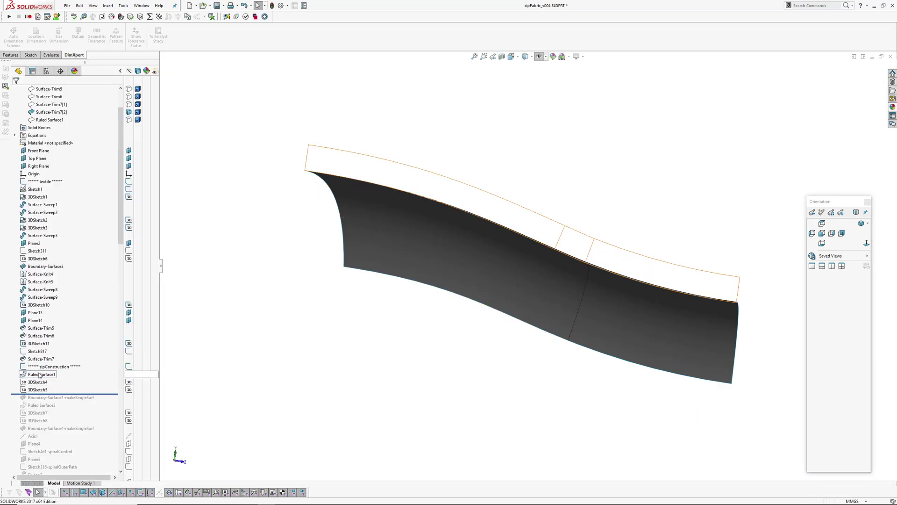
- Show the Ruled Surface1 body and view it along the edge of the textile surface
{"action": "left_click", "coordinate": [42, 375]}
{"action": "left_click", "coordinate": [45, 361]}
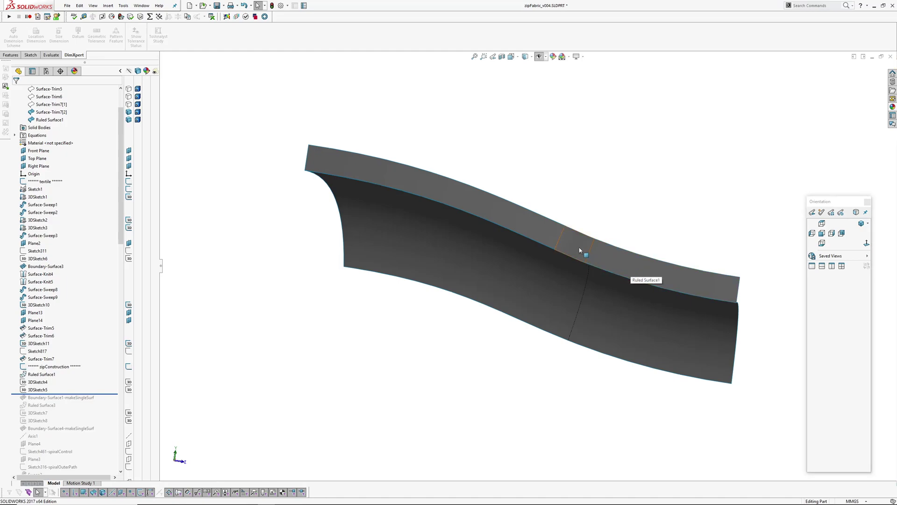
{"action": "middle_click_drag", "start_coordinate": [609, 258], "coordinate": [563, 218]}
- Open 3DSketch4, review its fitted spline along the ruled surface's edge and the Fit Spline tool behind it, and leave the sketch
{"action": "left_click", "coordinate": [38, 382]}
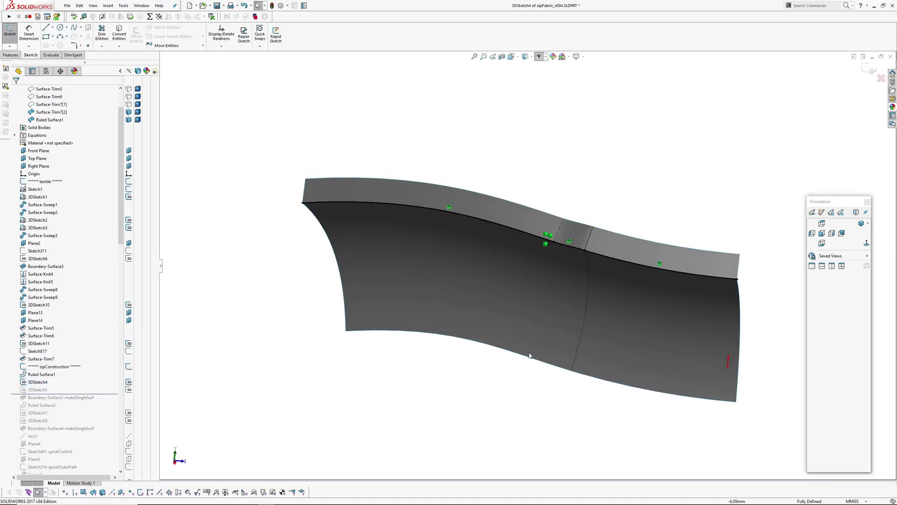
{"action": "scroll", "coordinate": [581, 281], "scroll_direction": "down", "scroll_amount": 5}
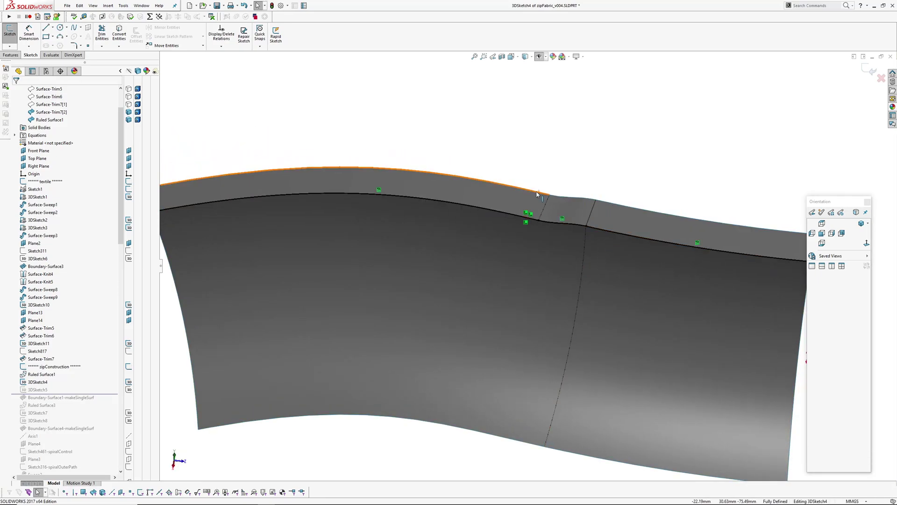
{"action": "left_click", "coordinate": [468, 205]}
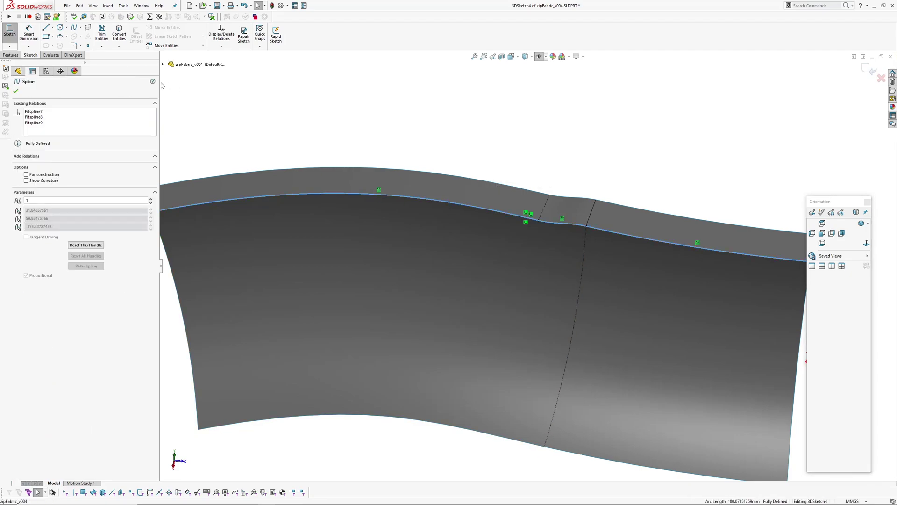
{"action": "left_click", "coordinate": [124, 5]}
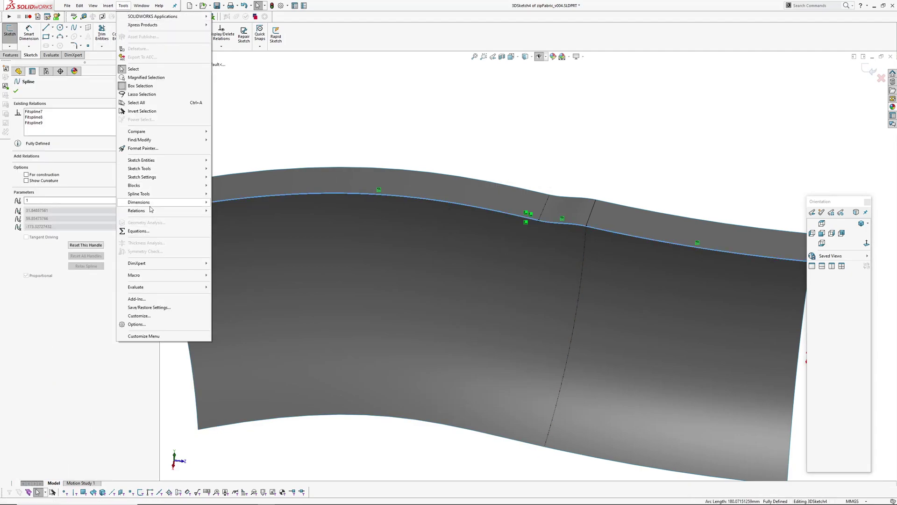
{"action": "mouse_move", "coordinate": [146, 197]}
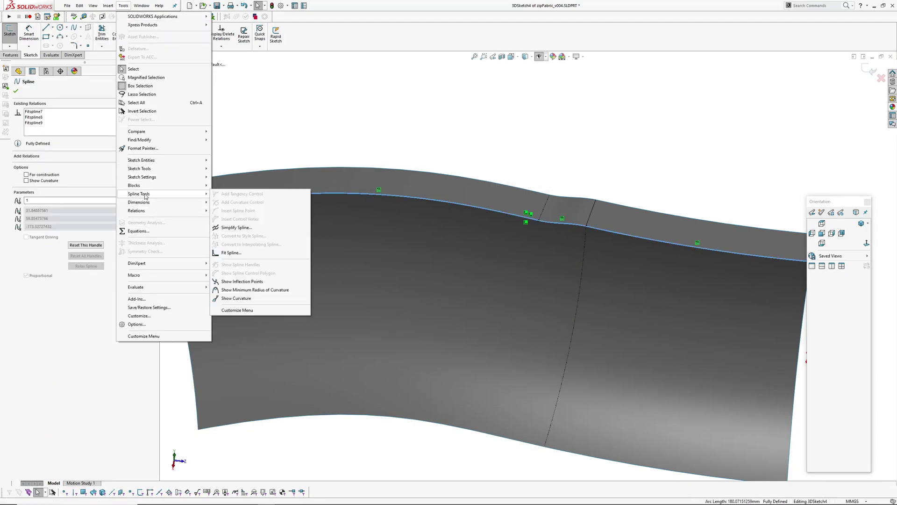
{"action": "left_click", "coordinate": [236, 253]}
{"action": "left_click", "coordinate": [868, 67]}
- Hide the Ruled Surface1 body and roll the history forward past Boundary-Surface1-makeSingleSurf
{"action": "left_click", "coordinate": [38, 382]}
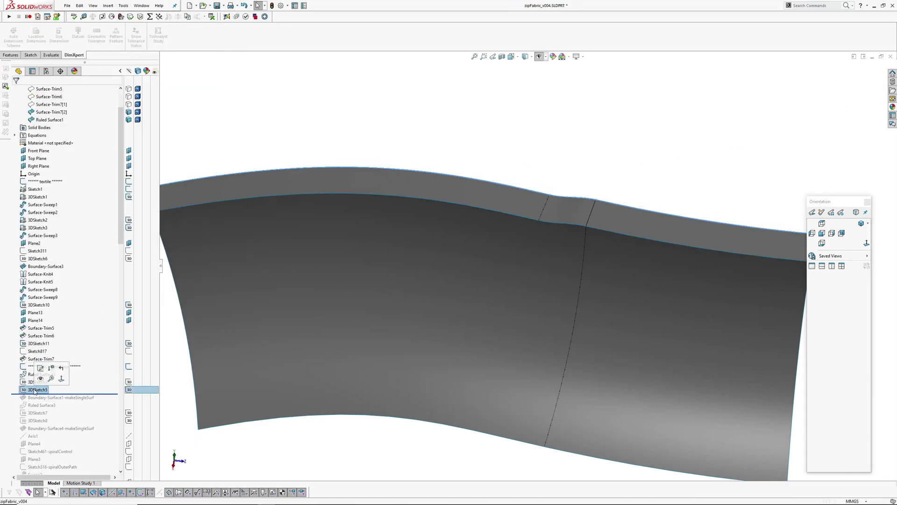
{"action": "left_click", "coordinate": [41, 374]}
{"action": "left_click", "coordinate": [33, 364]}
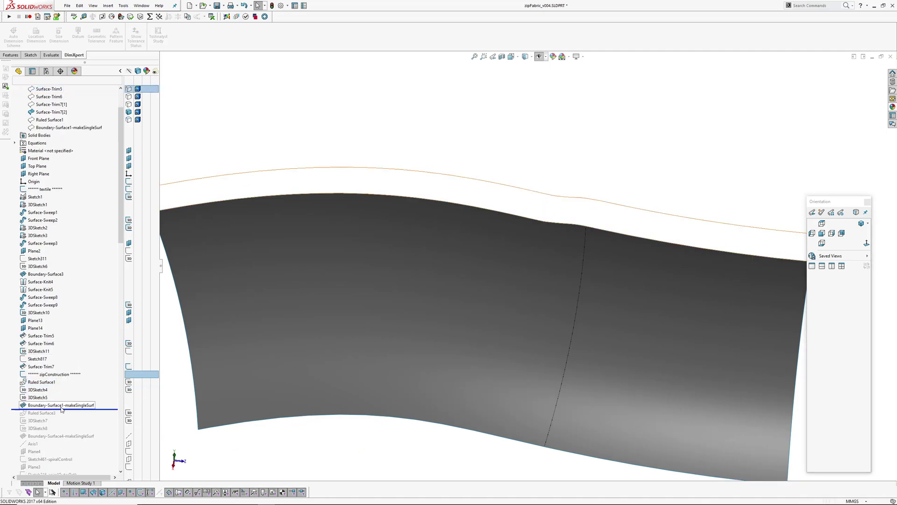
- Show the Boundary-Surface1-makeSingleSurf body and inspect the strip along the textile edge from several angles
{"action": "left_click", "coordinate": [52, 405]}
{"action": "left_click", "coordinate": [55, 394]}
{"action": "left_click", "coordinate": [513, 159]}
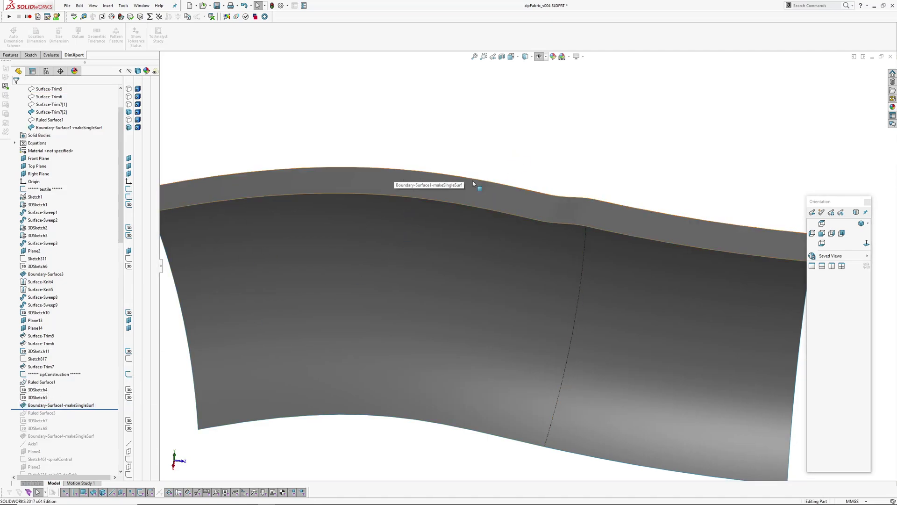
{"action": "left_click", "coordinate": [497, 201]}
{"action": "middle_click_drag", "start_coordinate": [567, 226], "coordinate": [534, 211]}
{"action": "key", "text": "Escape"}
{"action": "scroll", "coordinate": [604, 234], "scroll_direction": "up", "scroll_amount": 3}
{"action": "middle_click_drag", "start_coordinate": [604, 233], "coordinate": [511, 290]}
{"action": "scroll", "coordinate": [92, 376], "scroll_direction": "down", "scroll_amount": 3}
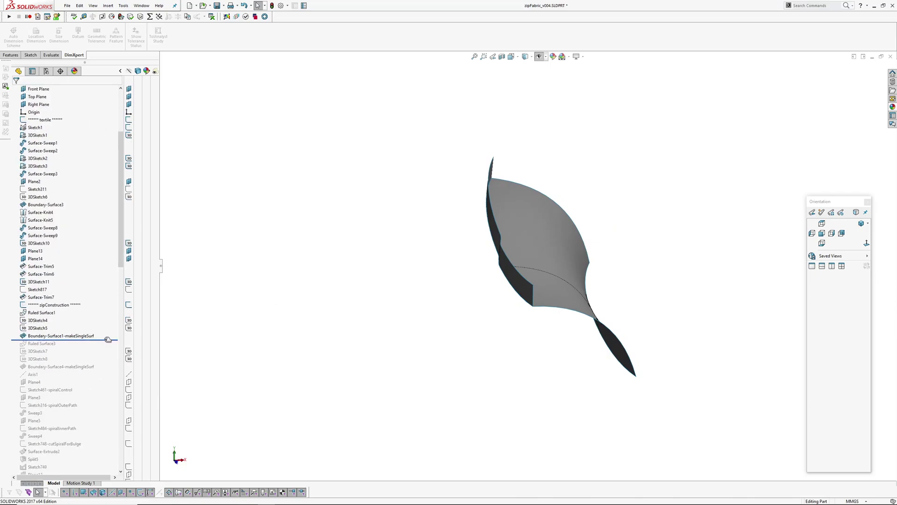
- Roll the history forward past Boundary-Surface4-makeSingleSurf and Axis1, and inspect the strip beside the textile surface
{"action": "left_click_drag", "start_coordinate": [107, 339], "coordinate": [107, 369]}
{"action": "scroll", "coordinate": [487, 174], "scroll_direction": "down", "scroll_amount": 5}
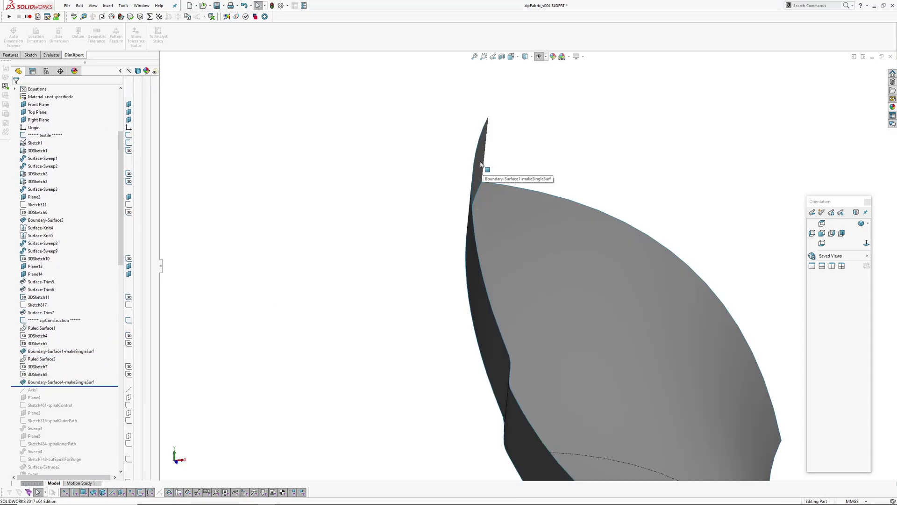
{"action": "scroll", "coordinate": [435, 233], "scroll_direction": "up", "scroll_amount": 2}
{"action": "middle_click_drag", "start_coordinate": [430, 234], "coordinate": [335, 317]}
{"action": "scroll", "coordinate": [434, 307], "scroll_direction": "up", "scroll_amount": 1}
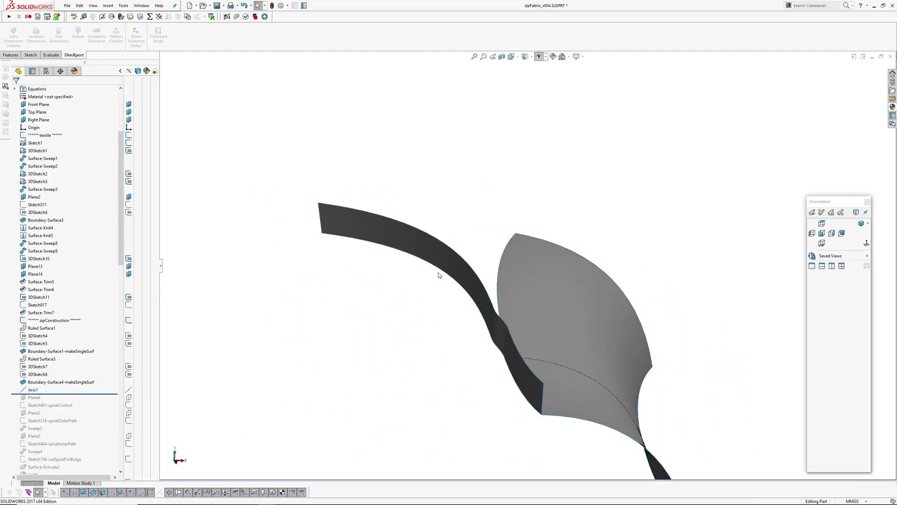
- Hide the textile surface, keep only the Boundary-Surface1-makeSingleSurf strip shown, and inspect the strip's end near Axis1
{"action": "scroll", "coordinate": [444, 334], "scroll_direction": "up", "scroll_amount": 3}
{"action": "mouse_move", "coordinate": [444, 335]}
{"action": "middle_mouse_down"}
{"action": "mouse_move", "coordinate": [489, 321]}
{"action": "mouse_move", "coordinate": [447, 347]}
{"action": "middle_mouse_up"}
{"action": "scroll", "coordinate": [477, 351], "scroll_direction": "down", "scroll_amount": 3}
{"action": "key", "text": "Tab"}
{"action": "left_click", "coordinate": [47, 351]}
{"action": "left_click", "coordinate": [48, 342]}
{"action": "scroll", "coordinate": [437, 310], "scroll_direction": "down", "scroll_amount": 5}
{"action": "scroll", "coordinate": [415, 324], "scroll_direction": "up", "scroll_amount": 2}
{"action": "left_click", "coordinate": [287, 347]}
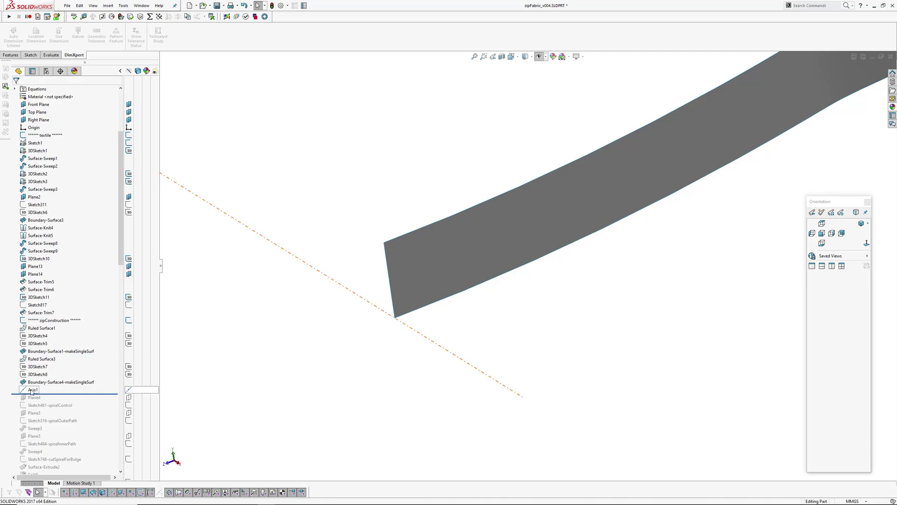
- Show Axis1 with the sketch curves, roll the history forward past Plane4 and examine the plane at the strip's end
{"action": "mouse_move", "coordinate": [410, 335]}
{"action": "middle_mouse_down"}
{"action": "mouse_move", "coordinate": [419, 320]}
{"action": "mouse_move", "coordinate": [410, 355]}
{"action": "mouse_move", "coordinate": [555, 300]}
{"action": "mouse_move", "coordinate": [640, 230]}
{"action": "middle_mouse_up"}
{"action": "scroll", "coordinate": [543, 280], "scroll_direction": "down", "scroll_amount": 5}
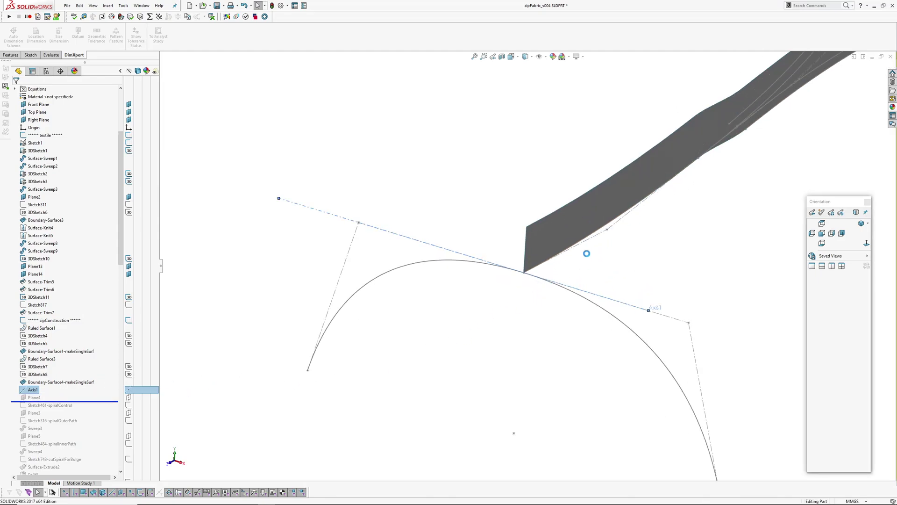
{"action": "scroll", "coordinate": [529, 256], "scroll_direction": "down", "scroll_amount": 3}
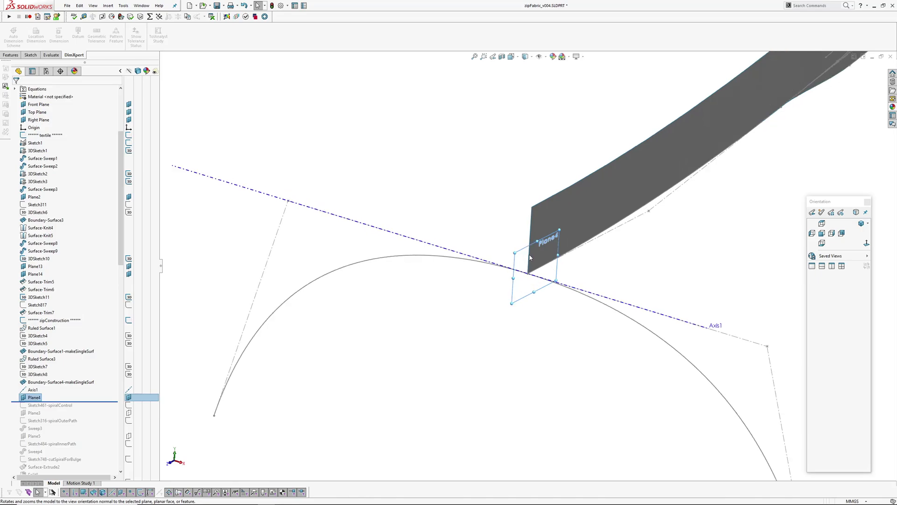
{"action": "scroll", "coordinate": [530, 257], "scroll_direction": "down", "scroll_amount": 4}
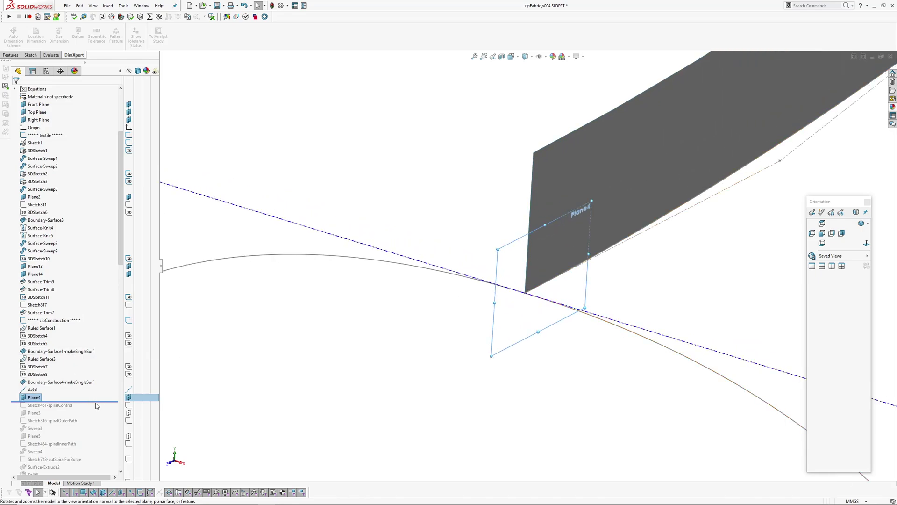
- Roll the history forward past Sketch461-spiralControl and open the sketch to examine its two slanted slots and their dimensions
{"action": "left_click_drag", "start_coordinate": [96, 403], "coordinate": [93, 409]}
{"action": "left_click", "coordinate": [54, 407]}
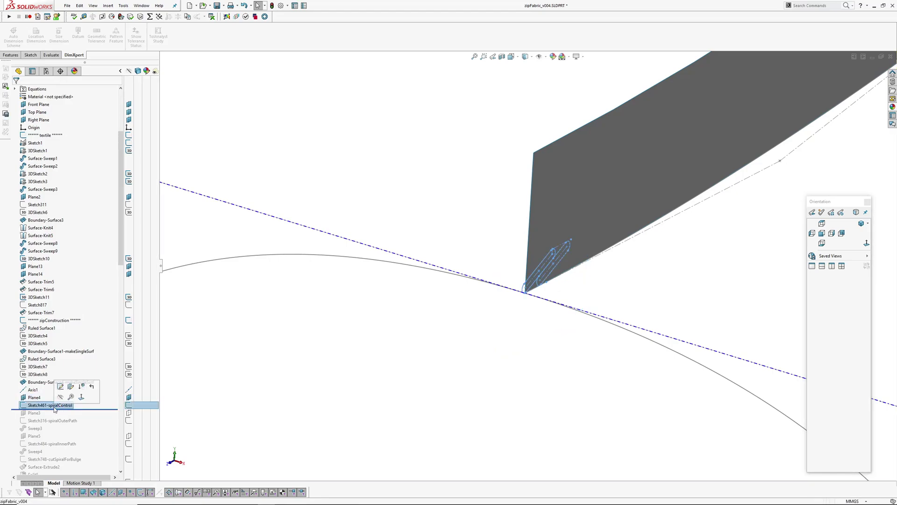
{"action": "left_click", "coordinate": [62, 388]}
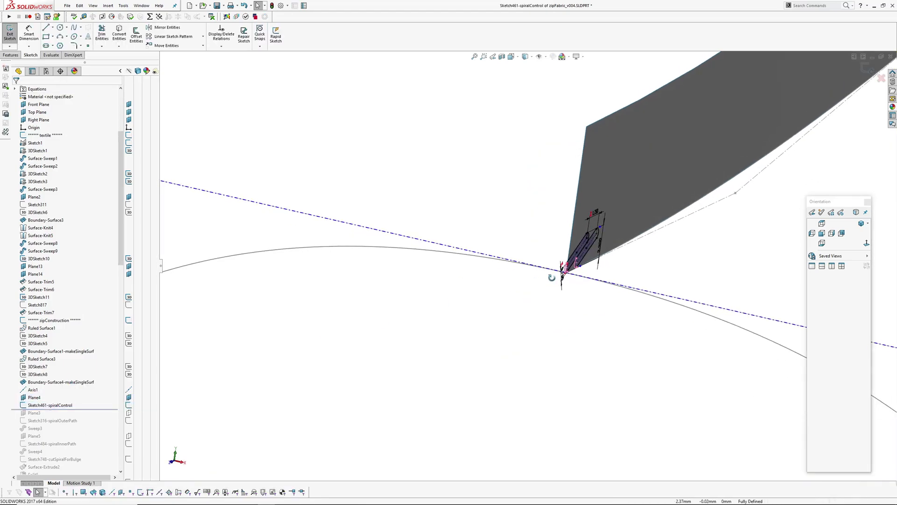
{"action": "scroll", "coordinate": [567, 292], "scroll_direction": "up", "scroll_amount": 1}
{"action": "middle_click_drag", "start_coordinate": [577, 285], "coordinate": [575, 314]}
{"action": "scroll", "coordinate": [576, 316], "scroll_direction": "down", "scroll_amount": 3}
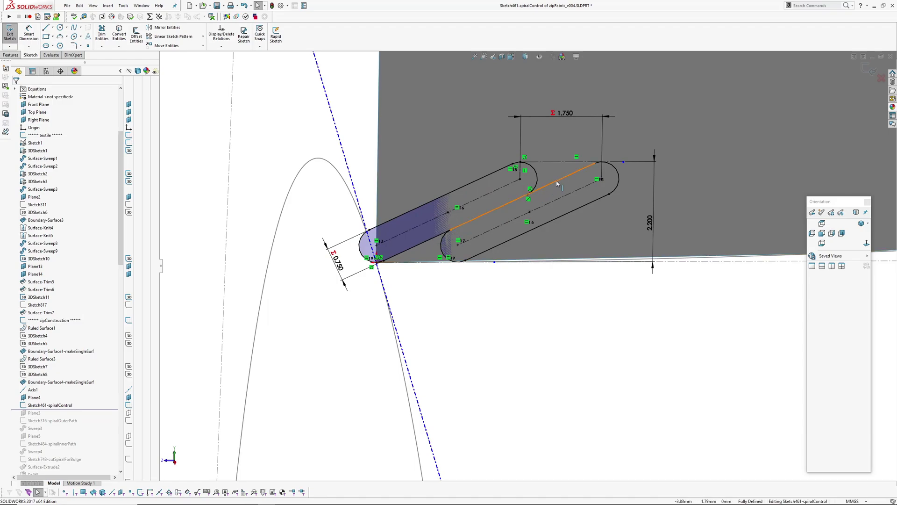
{"action": "scroll", "coordinate": [528, 201], "scroll_direction": "up", "scroll_amount": 2}
{"action": "scroll", "coordinate": [467, 250], "scroll_direction": "up", "scroll_amount": 1}
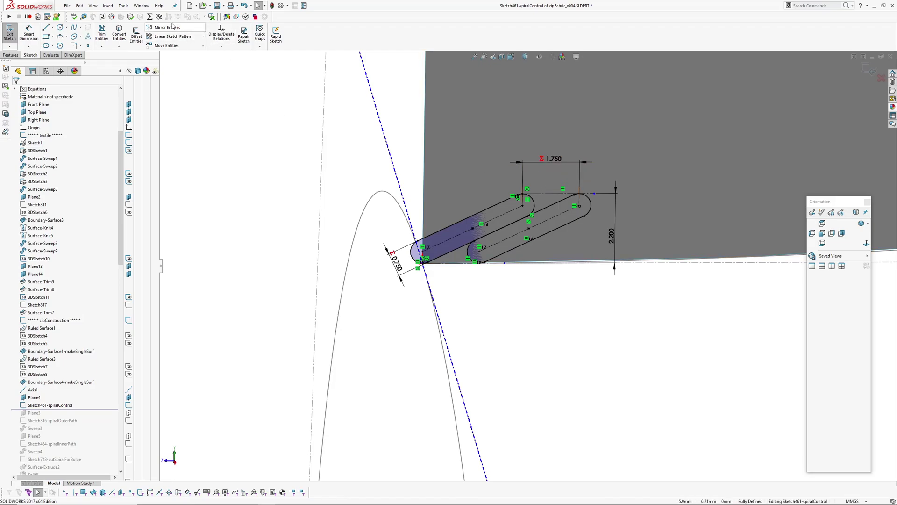
- Review the global variables and equations that drive the spiral control sketch's dimensions, and leave the sketch
{"action": "left_click", "coordinate": [149, 17]}
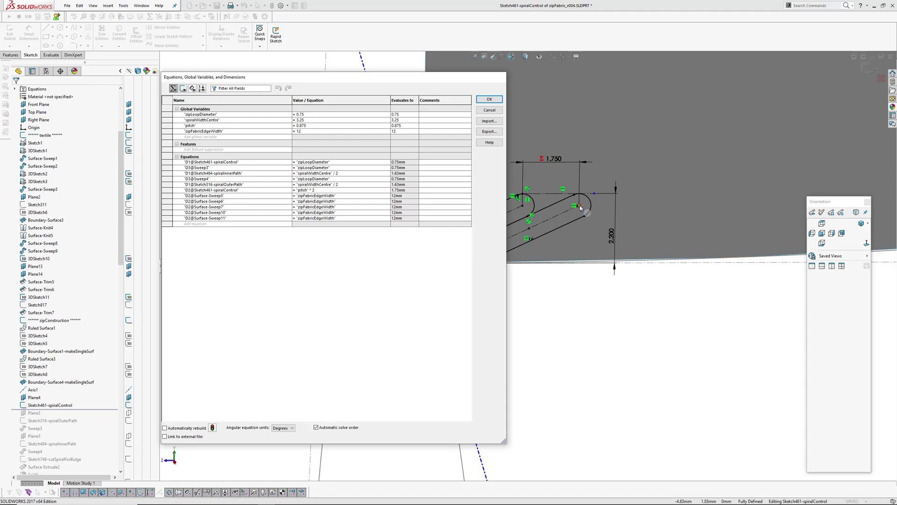
{"action": "key", "text": "Return"}
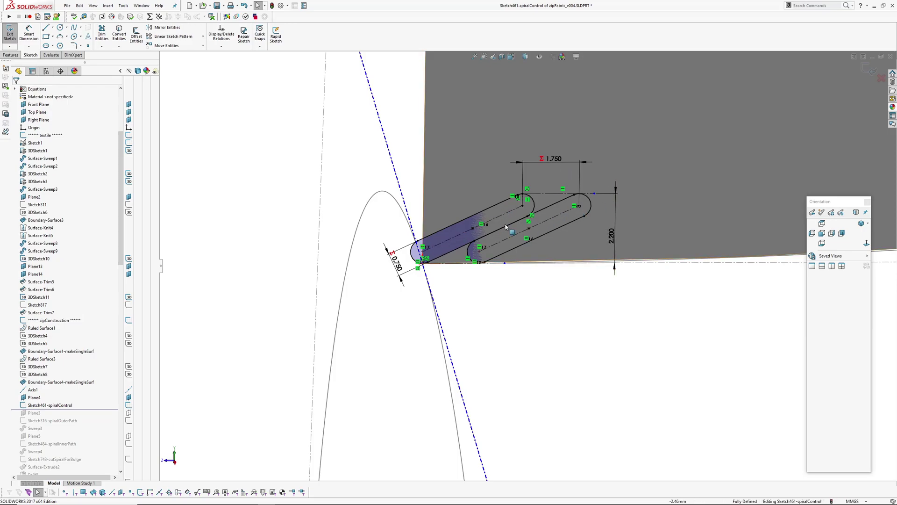
{"action": "scroll", "coordinate": [568, 276], "scroll_direction": "up", "scroll_amount": 3}
{"action": "middle_click_drag", "start_coordinate": [550, 285], "coordinate": [548, 302]}
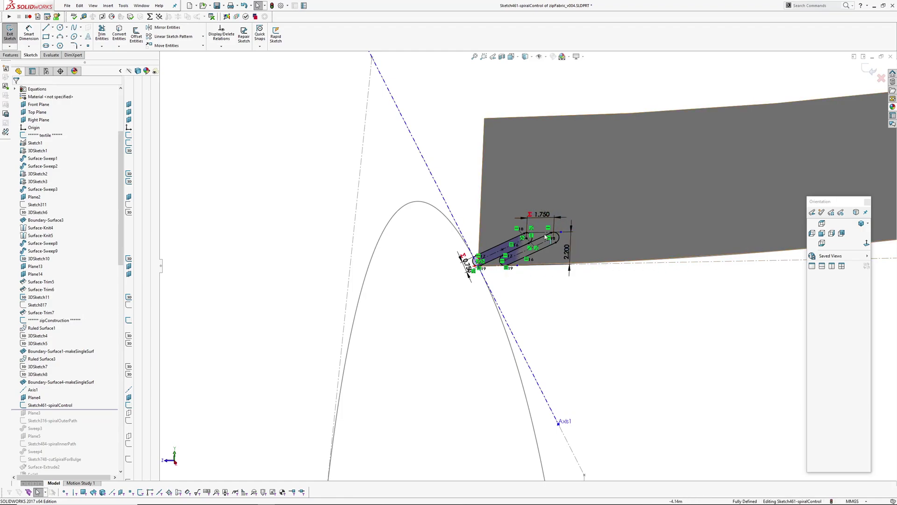
{"action": "left_click", "coordinate": [872, 71]}
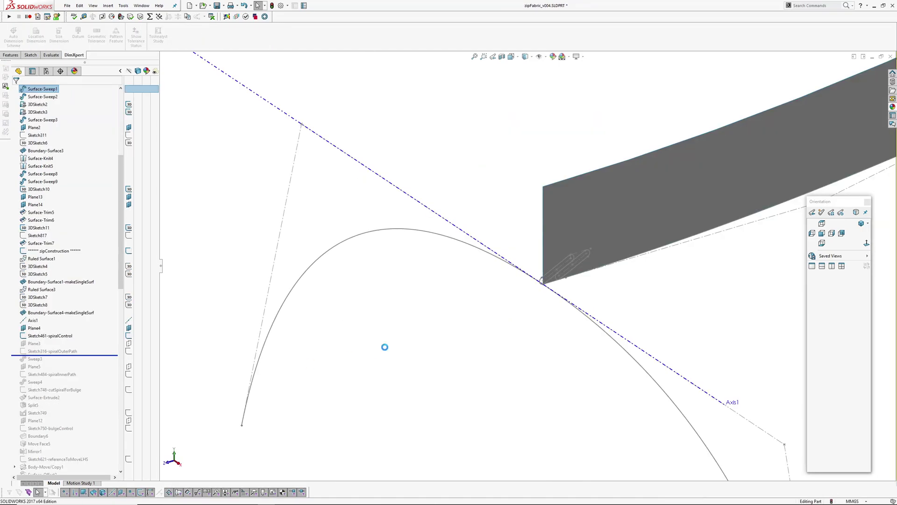
- Roll the history forward past Sketch316-spiralOuterPath and examine Plane3 and the outer path arc against the spiral control slots
{"action": "left_click", "coordinate": [37, 344]}
{"action": "scroll", "coordinate": [567, 261], "scroll_direction": "down", "scroll_amount": 5}
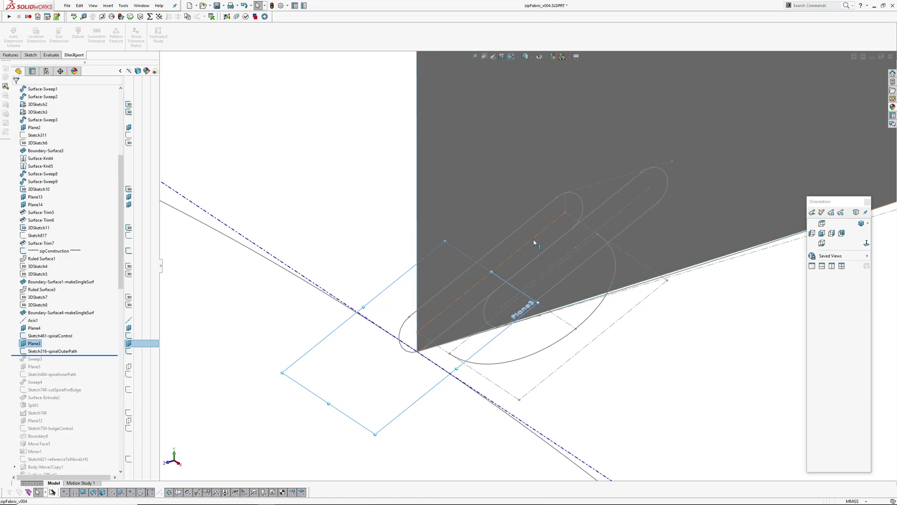
{"action": "left_click", "coordinate": [525, 278]}
{"action": "mouse_move", "coordinate": [525, 279]}
{"action": "middle_mouse_down"}
{"action": "mouse_move", "coordinate": [553, 384]}
{"action": "mouse_move", "coordinate": [545, 341]}
{"action": "middle_mouse_up"}
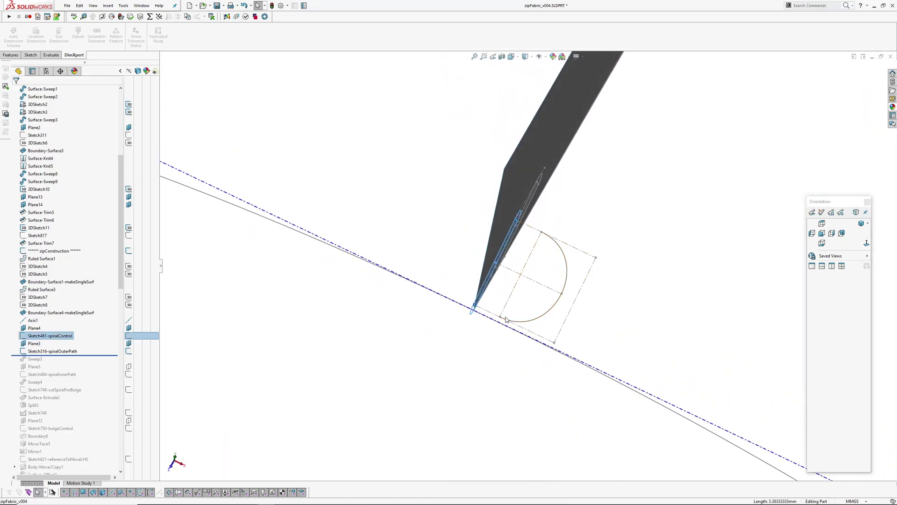
{"action": "left_click", "coordinate": [242, 338]}
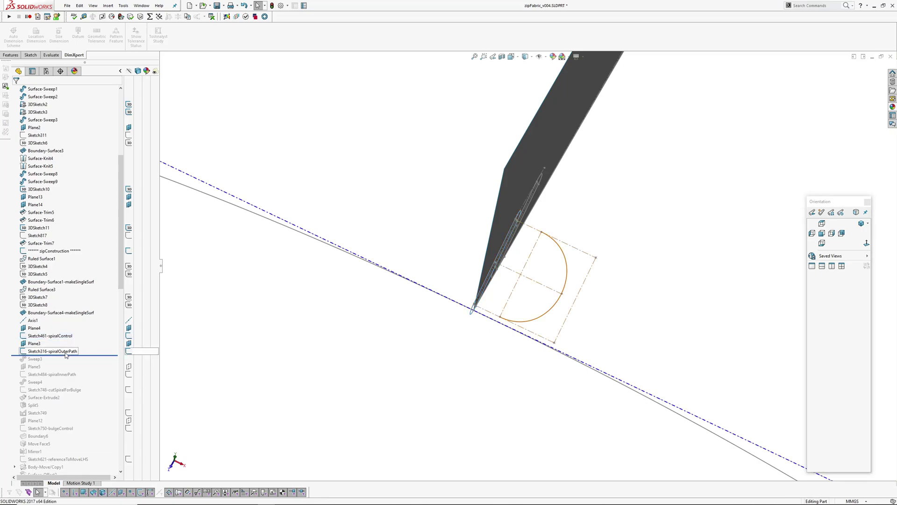
- Roll the history forward past Sweep3 and Plane5
{"action": "left_click_drag", "start_coordinate": [96, 355], "coordinate": [93, 370]}
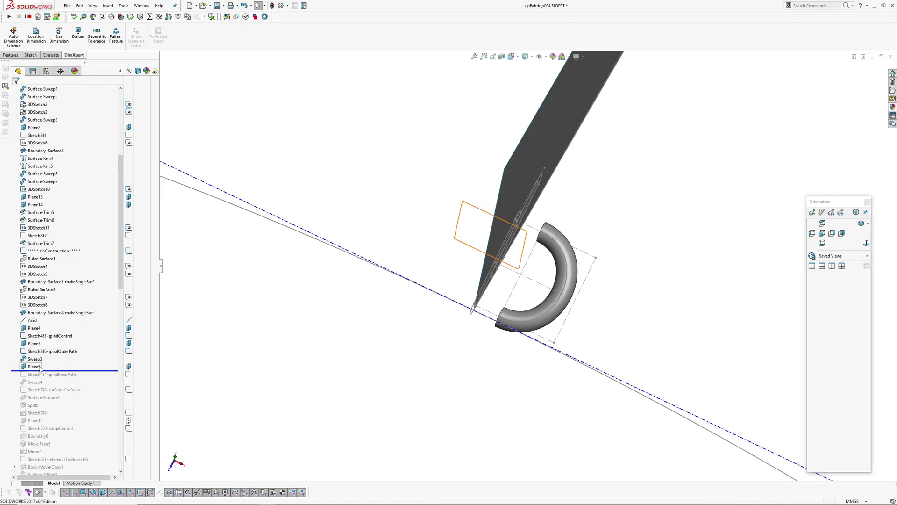
- Roll the history forward past Sweep4 and examine Sketch484-spiralInnerPath and Plane5 against the swept inner spiral
{"action": "left_click", "coordinate": [68, 367]}
{"action": "middle_click_drag", "start_coordinate": [542, 265], "coordinate": [519, 185]}
{"action": "left_click_drag", "start_coordinate": [96, 370], "coordinate": [96, 387]}
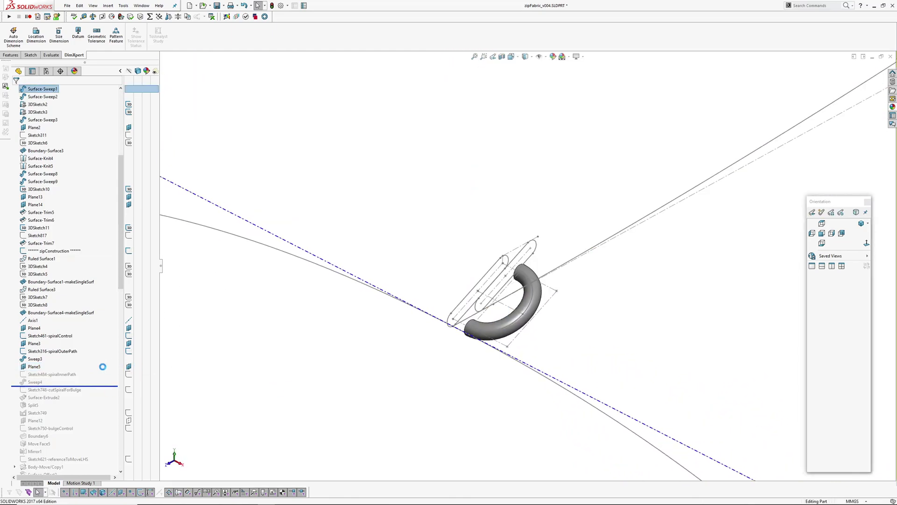
{"action": "left_click", "coordinate": [59, 375]}
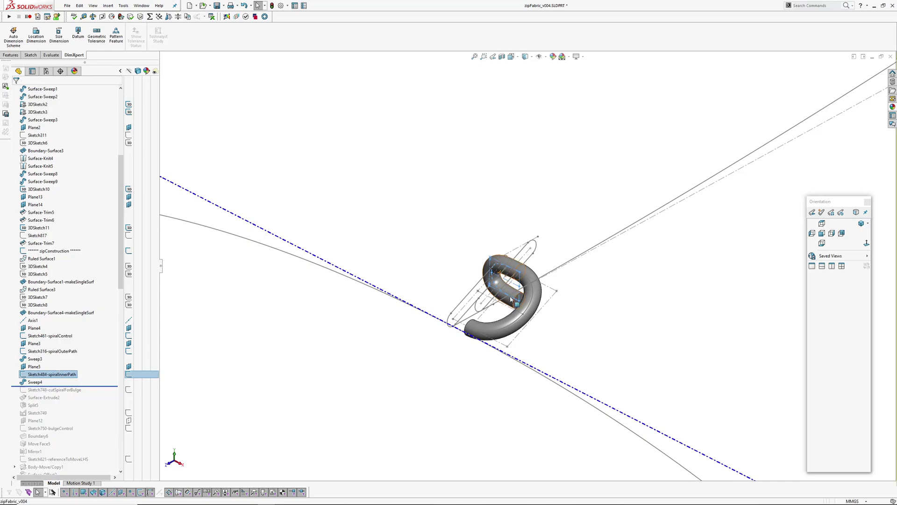
{"action": "mouse_move", "coordinate": [510, 280]}
{"action": "middle_mouse_down"}
{"action": "mouse_move", "coordinate": [592, 281]}
{"action": "mouse_move", "coordinate": [615, 237]}
{"action": "mouse_move", "coordinate": [467, 244]}
{"action": "mouse_move", "coordinate": [605, 256]}
{"action": "mouse_move", "coordinate": [574, 255]}
{"action": "middle_mouse_up"}
{"action": "left_click", "coordinate": [35, 366]}
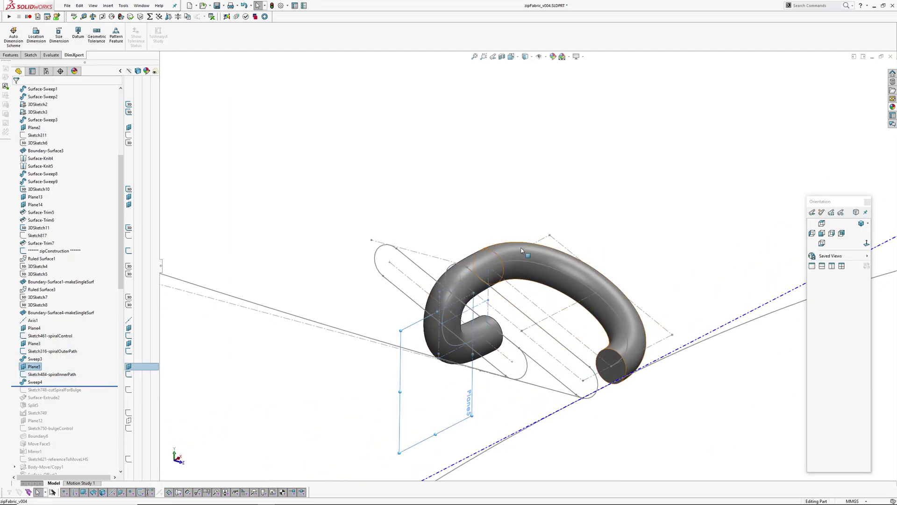
{"action": "middle_click_drag", "start_coordinate": [577, 289], "coordinate": [609, 255]}
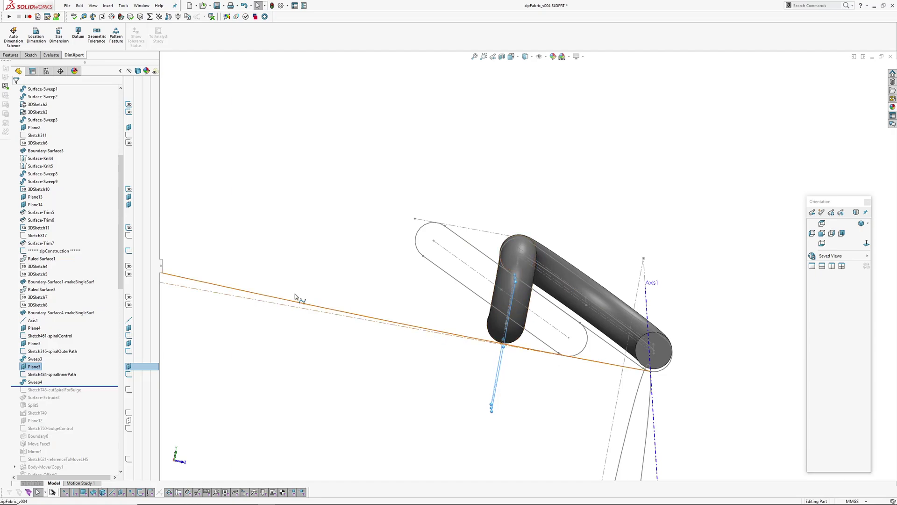
- Display the dimensions of Sketch484-spiralInnerPath and examine the path inside the swept spiral
{"action": "middle_click_drag", "start_coordinate": [282, 294], "coordinate": [261, 324]}
{"action": "left_click", "coordinate": [261, 324]}
{"action": "left_click", "coordinate": [34, 374]}
{"action": "scroll", "coordinate": [516, 313], "scroll_direction": "down", "scroll_amount": 4}
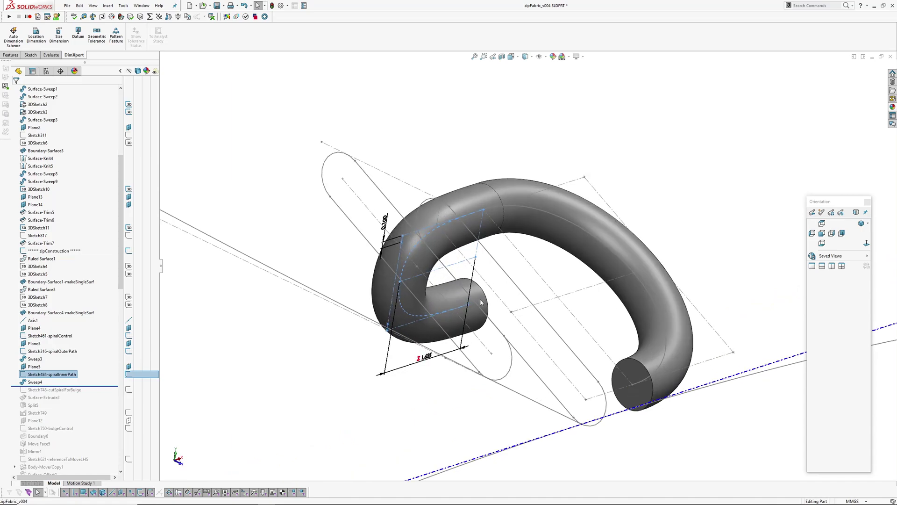
{"action": "middle_click_drag", "start_coordinate": [473, 302], "coordinate": [435, 278]}
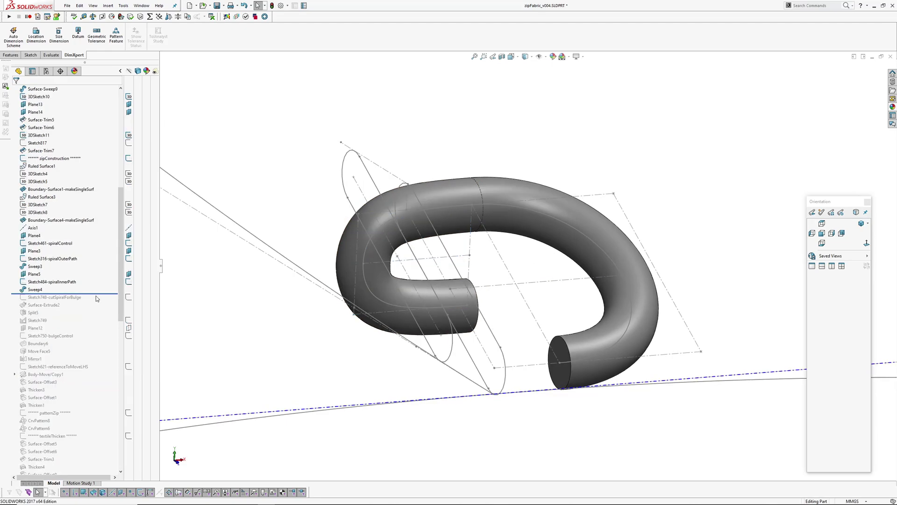
- Roll the history forward past Surface-Extrude2 and highlight Sketch748-cutSpiralForBulge to examine its slanted cut lines
{"action": "left_click_drag", "start_coordinate": [96, 299], "coordinate": [98, 305]}
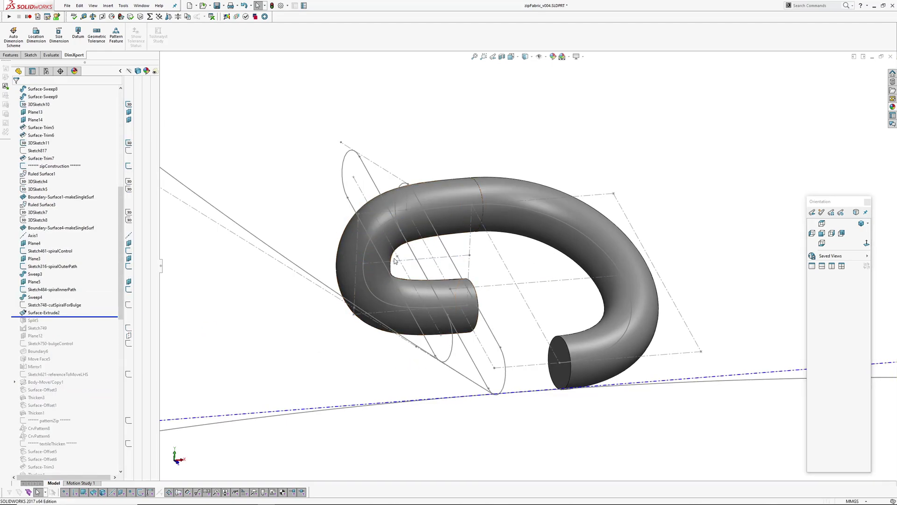
{"action": "mouse_move", "coordinate": [396, 260]}
{"action": "middle_mouse_down"}
{"action": "mouse_move", "coordinate": [373, 232]}
{"action": "mouse_move", "coordinate": [349, 253]}
{"action": "middle_mouse_up"}
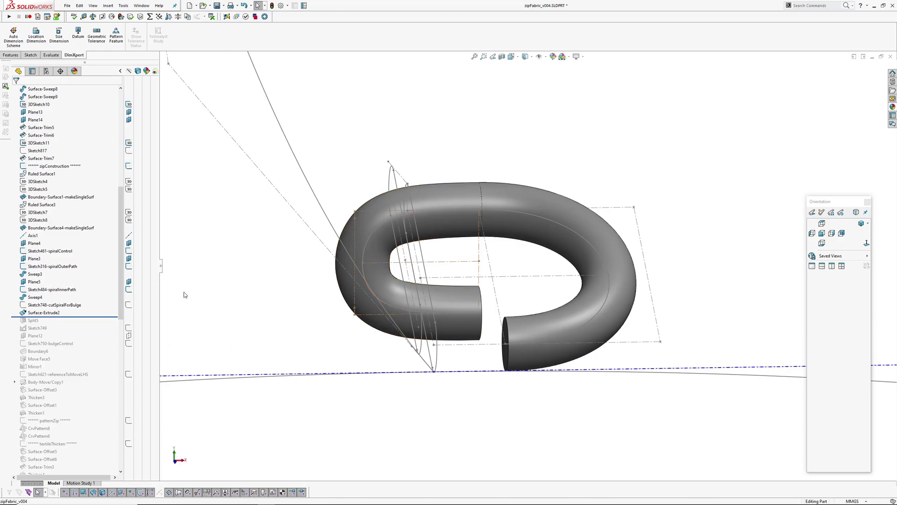
{"action": "left_click", "coordinate": [45, 306]}
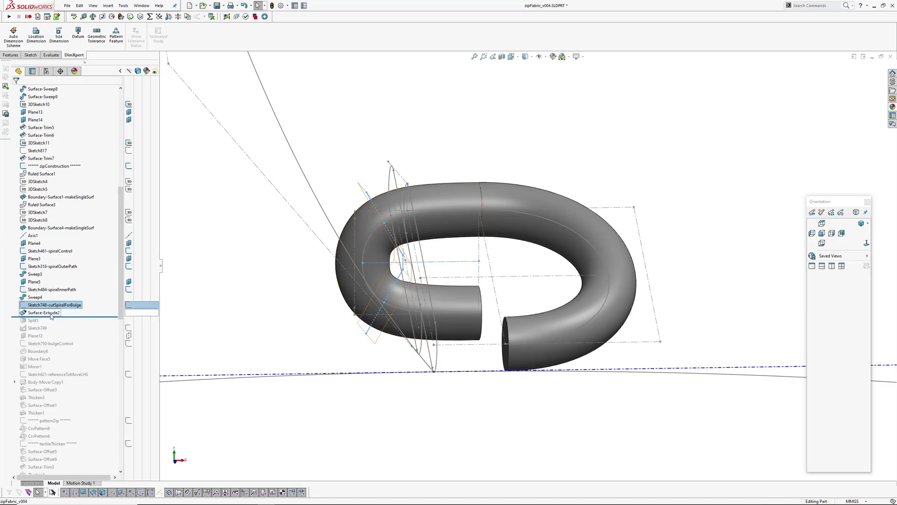
- Roll the history forward past Split5, review the cutting sketch, surface and split faces, and hide the reference geometry and sketches
{"action": "left_click_drag", "start_coordinate": [83, 317], "coordinate": [80, 328]}
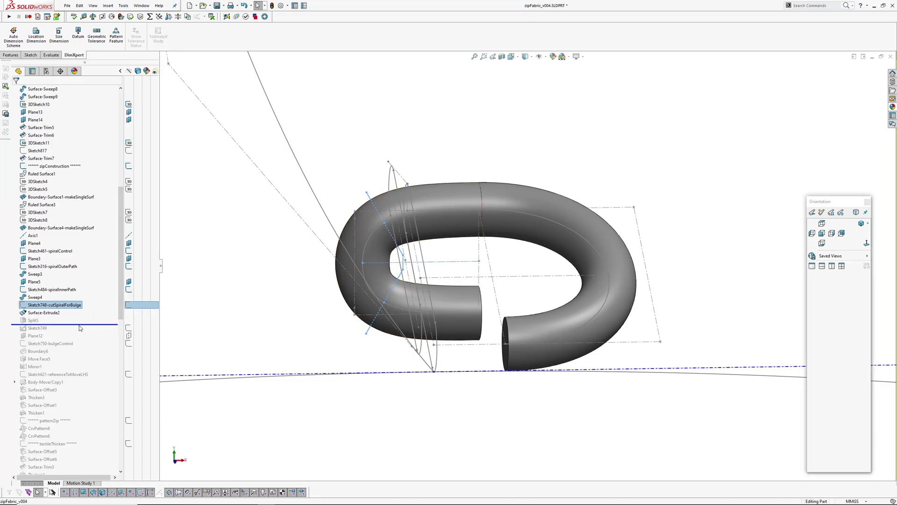
{"action": "left_click", "coordinate": [49, 306]}
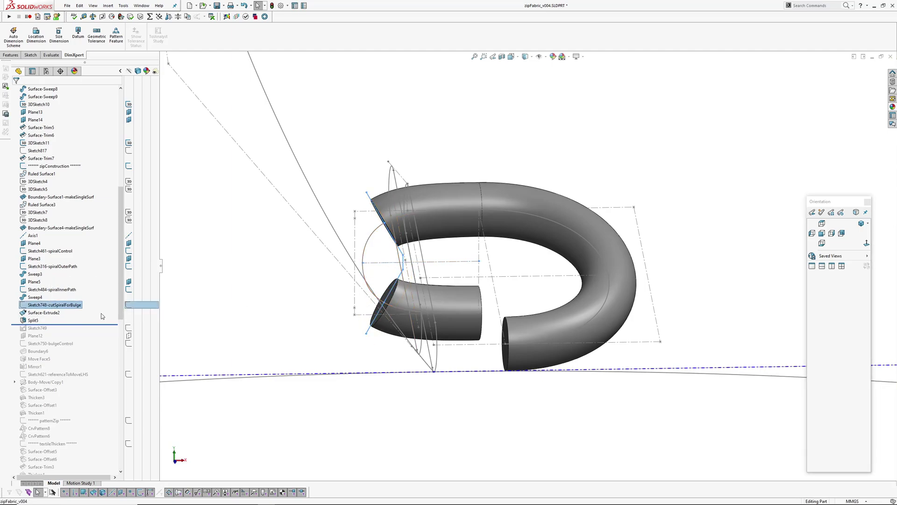
{"action": "left_click", "coordinate": [43, 312]}
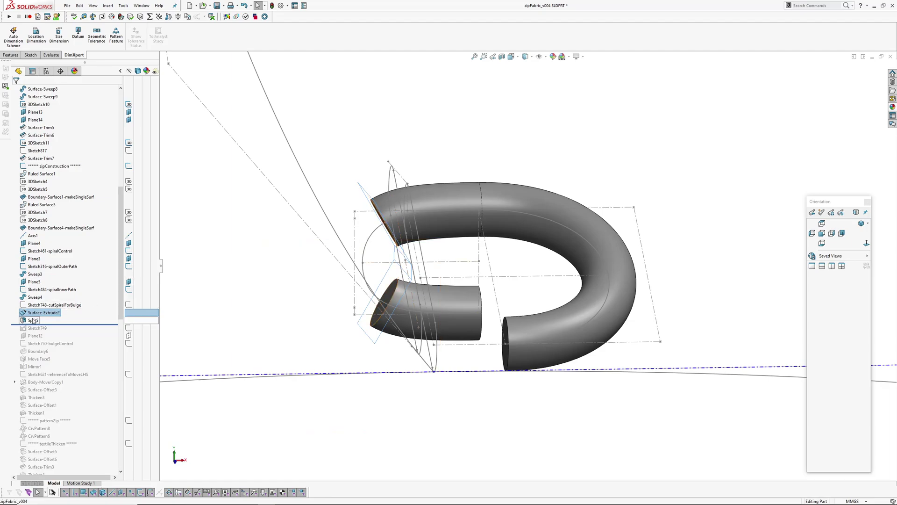
{"action": "left_click", "coordinate": [32, 321]}
{"action": "middle_click_drag", "start_coordinate": [421, 262], "coordinate": [481, 279]}
{"action": "key", "text": "h"}
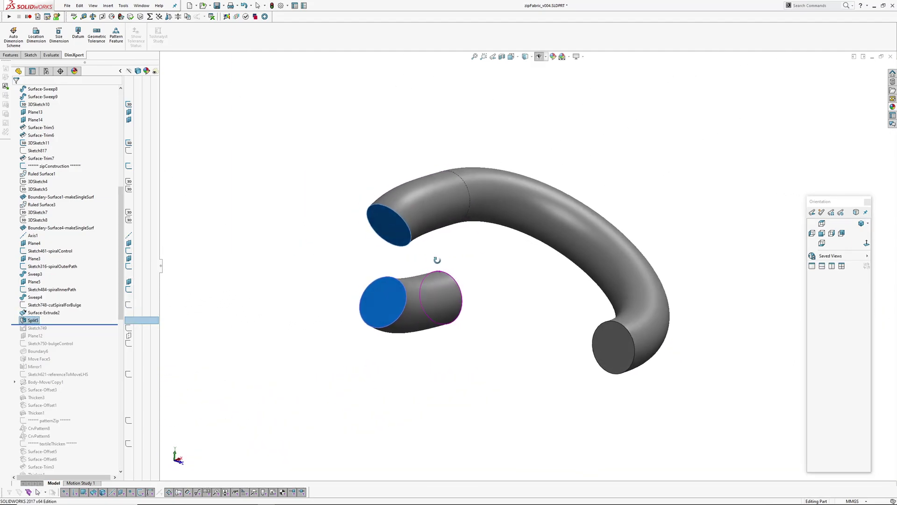
{"action": "middle_click_drag", "start_coordinate": [435, 260], "coordinate": [424, 261]}
- Expand the solid bodies list and show the hidden Split5[3] body between the two cut ends
{"action": "scroll", "coordinate": [88, 254], "scroll_direction": "up", "scroll_amount": 10}
{"action": "scroll", "coordinate": [64, 210], "scroll_direction": "up", "scroll_amount": 3}
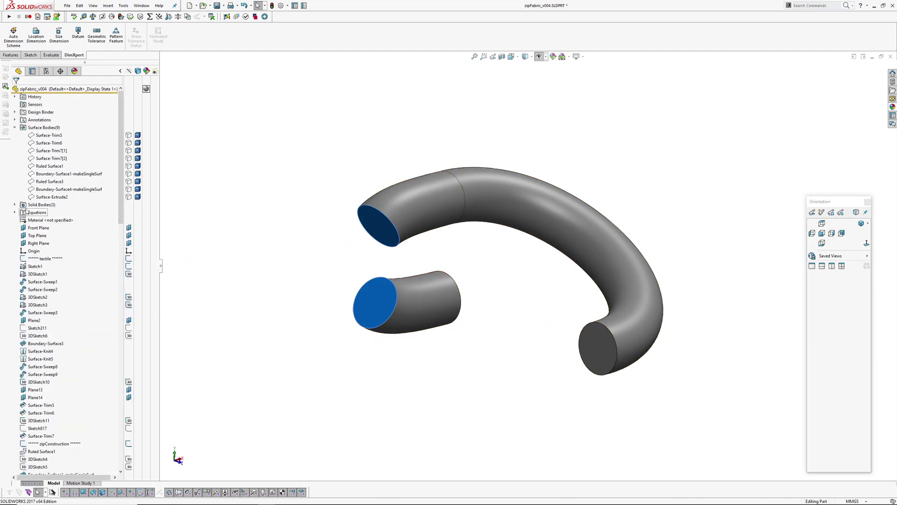
{"action": "left_click", "coordinate": [15, 205]}
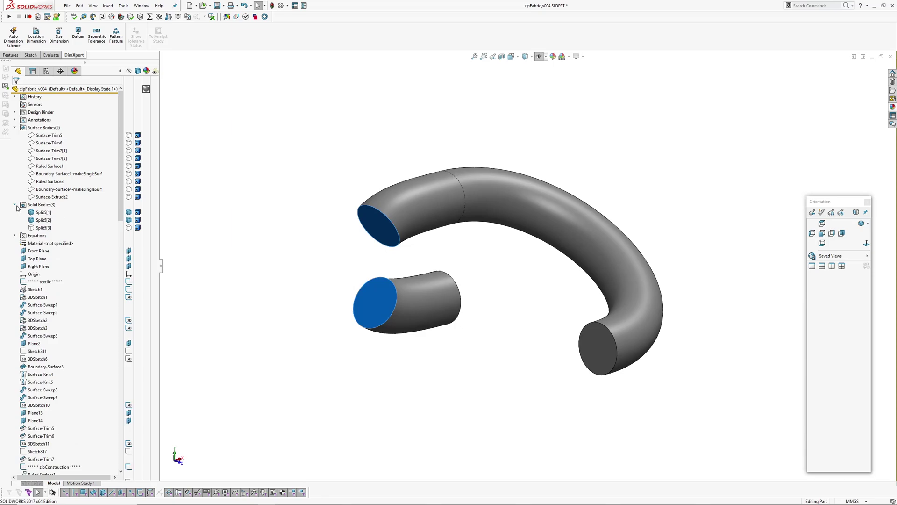
{"action": "left_click", "coordinate": [40, 227]}
{"action": "left_click", "coordinate": [44, 216]}
{"action": "middle_click_drag", "start_coordinate": [377, 253], "coordinate": [354, 218]}
{"action": "middle_click_drag", "start_coordinate": [388, 259], "coordinate": [310, 250]}
- Roll the history forward past Sketch749, redisplay the reference geometry, and examine the sketch's curves along the spiral's bend
{"action": "scroll", "coordinate": [69, 314], "scroll_direction": "down", "scroll_amount": 10}
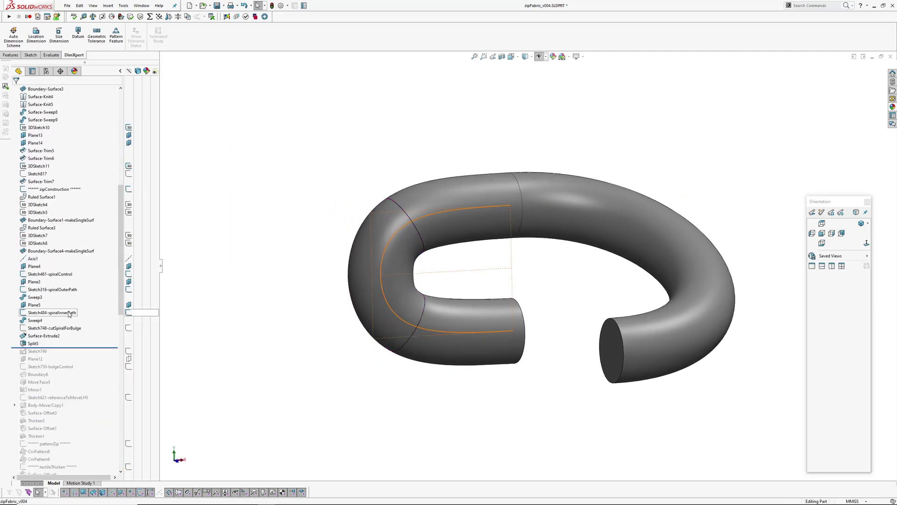
{"action": "scroll", "coordinate": [77, 316], "scroll_direction": "down", "scroll_amount": 2}
{"action": "left_click_drag", "start_coordinate": [94, 301], "coordinate": [92, 309]}
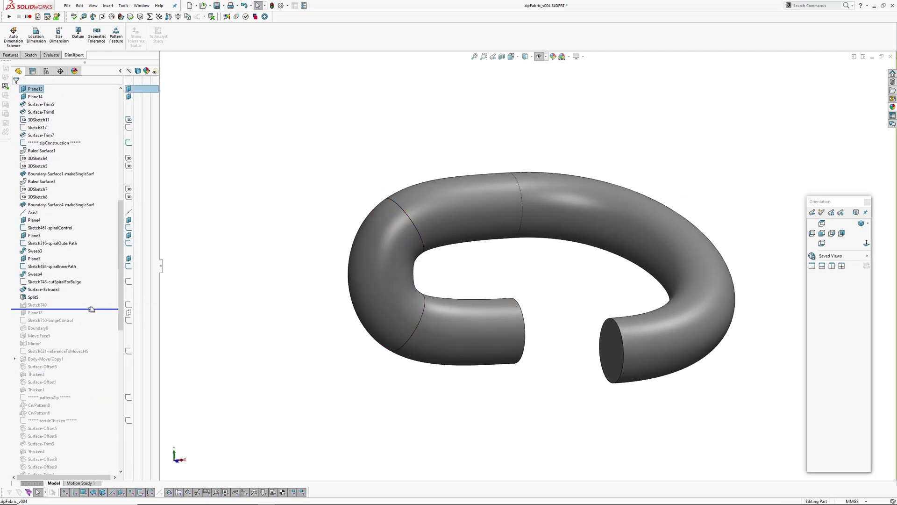
{"action": "left_click", "coordinate": [37, 305]}
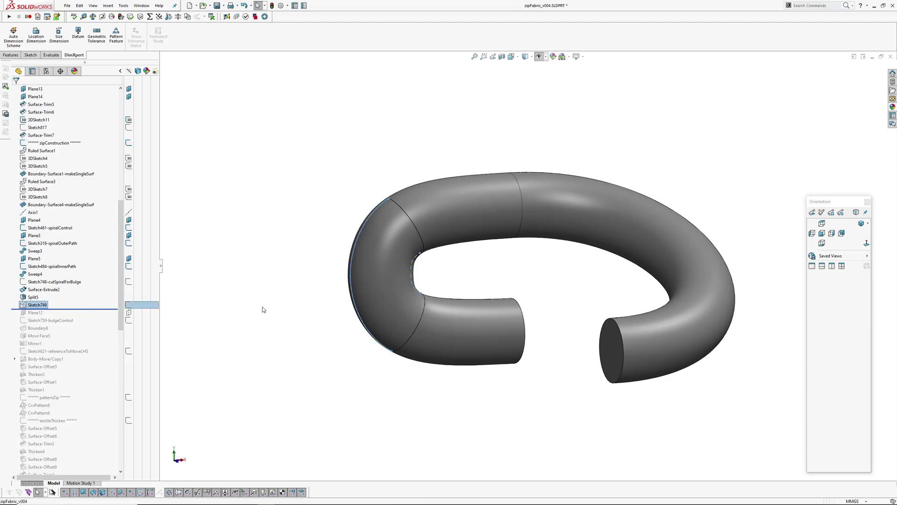
{"action": "mouse_move", "coordinate": [310, 305]}
{"action": "middle_mouse_down"}
{"action": "mouse_move", "coordinate": [504, 271]}
{"action": "mouse_move", "coordinate": [509, 292]}
{"action": "mouse_move", "coordinate": [387, 258]}
{"action": "mouse_move", "coordinate": [408, 252]}
{"action": "middle_mouse_up"}
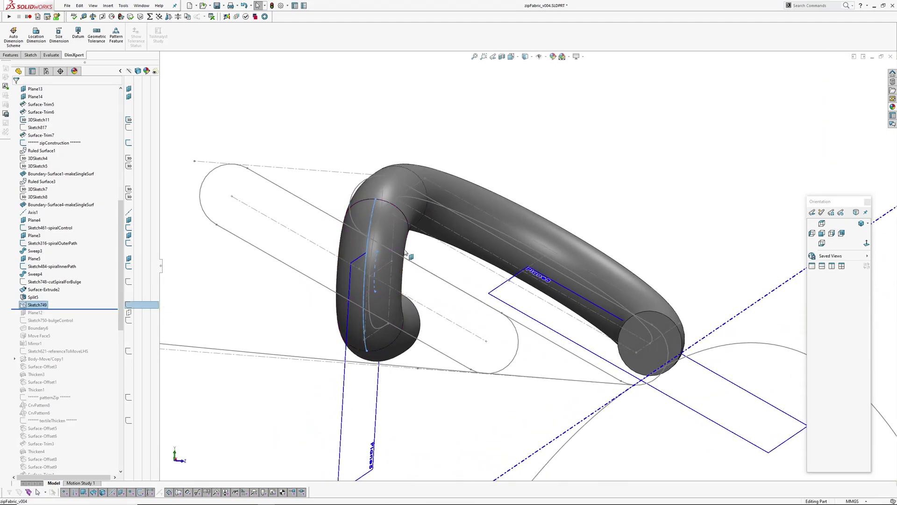
{"action": "left_click", "coordinate": [347, 358]}
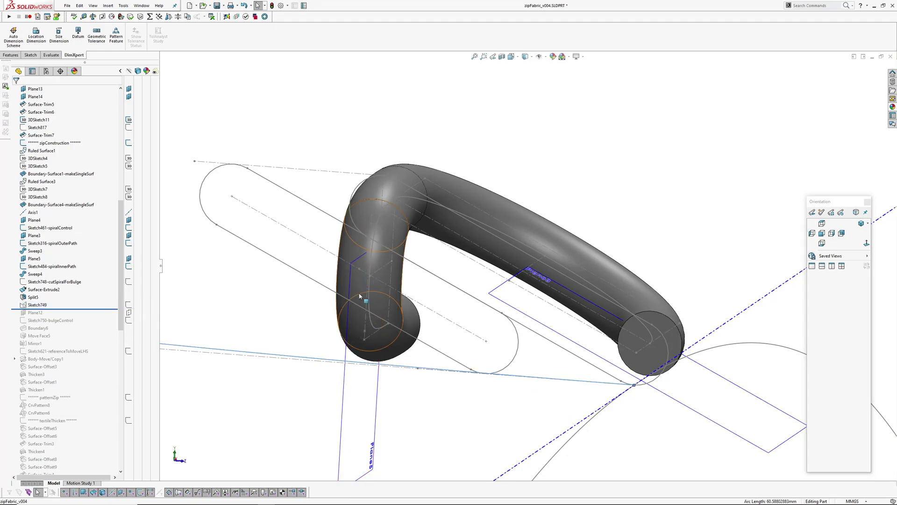
{"action": "left_click", "coordinate": [363, 321]}
{"action": "middle_click_drag", "start_coordinate": [377, 335], "coordinate": [349, 335]}
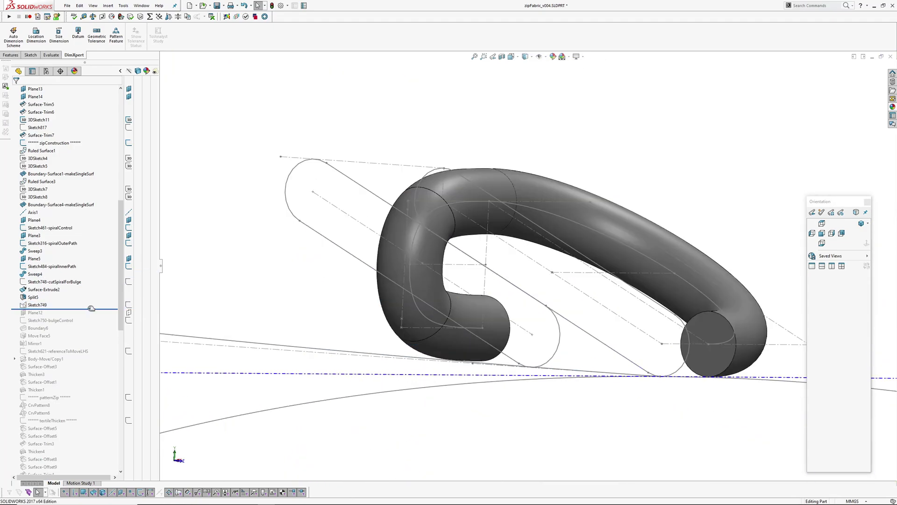
- Roll the history forward past Plane12 and Sketch750-bulgeControl and examine the ellipse around the spiral's bend
{"action": "left_click_drag", "start_coordinate": [91, 308], "coordinate": [90, 324]}
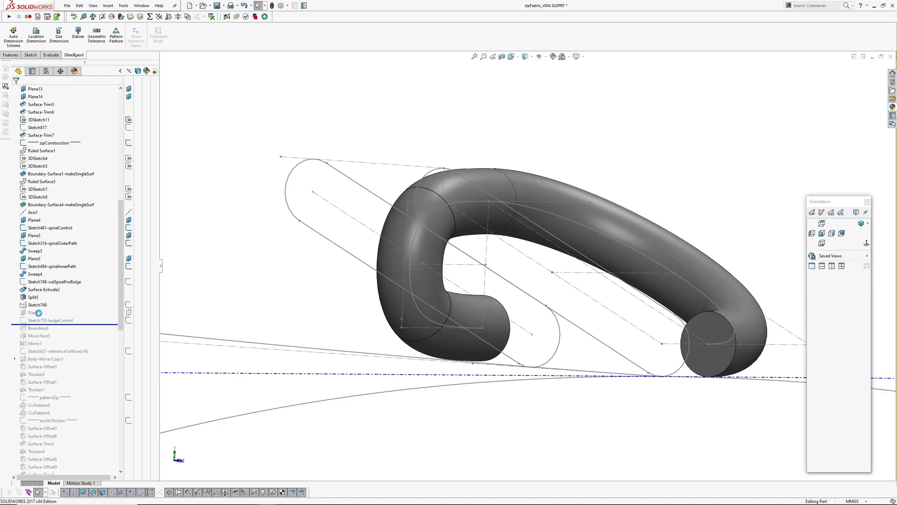
{"action": "left_click", "coordinate": [384, 261]}
{"action": "key", "text": "Left"}
{"action": "mouse_move", "coordinate": [384, 261]}
{"action": "middle_mouse_down"}
{"action": "mouse_move", "coordinate": [374, 259]}
{"action": "mouse_move", "coordinate": [430, 358]}
{"action": "middle_mouse_up"}
{"action": "left_click", "coordinate": [49, 320]}
{"action": "scroll", "coordinate": [363, 231], "scroll_direction": "down", "scroll_amount": 3}
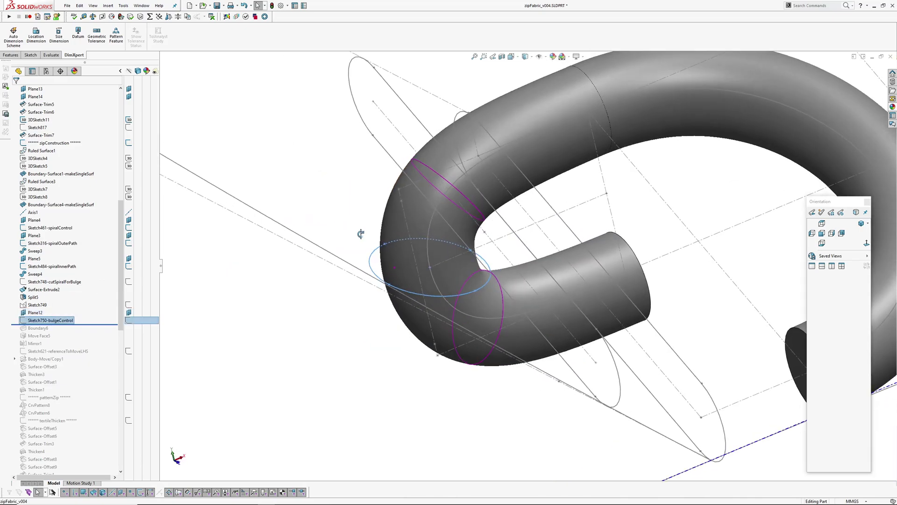
{"action": "middle_click_drag", "start_coordinate": [362, 231], "coordinate": [422, 285]}
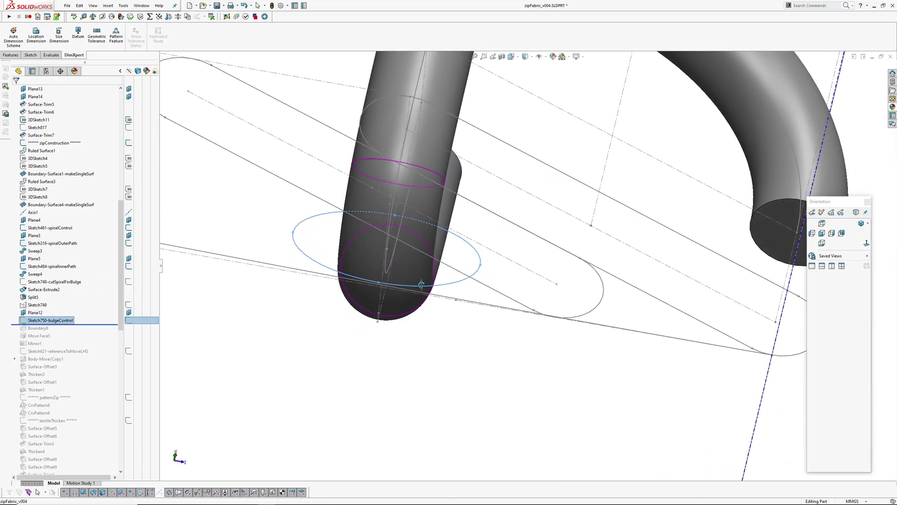
- Display the width dimension of the Sketch750-bulgeControl ellipse, examine it, and hide the sketches and reference geometry again
{"action": "double_click", "coordinate": [41, 321]}
{"action": "scroll", "coordinate": [319, 285], "scroll_direction": "down", "scroll_amount": 3}
{"action": "middle_click_drag", "start_coordinate": [388, 237], "coordinate": [421, 266]}
{"action": "scroll", "coordinate": [421, 265], "scroll_direction": "up", "scroll_amount": 3}
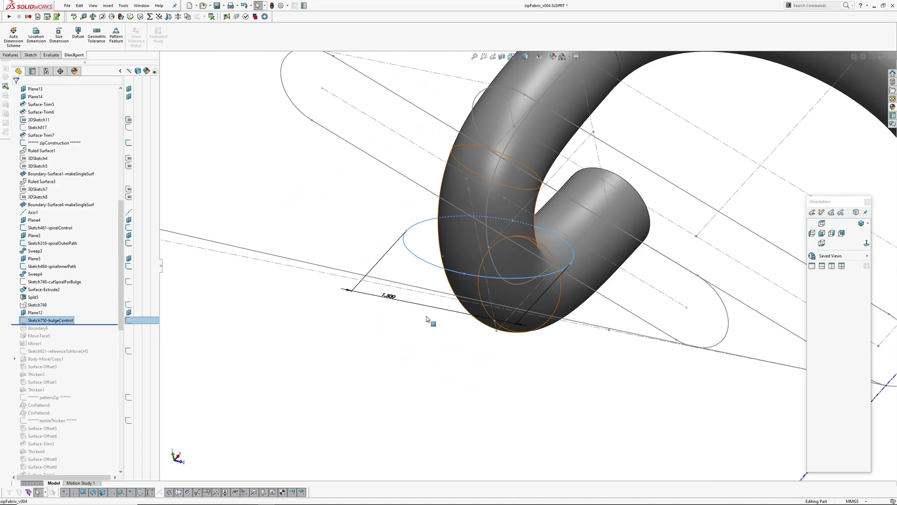
{"action": "middle_click_drag", "start_coordinate": [426, 322], "coordinate": [353, 334]}
{"action": "left_click", "coordinate": [354, 334]}
{"action": "scroll", "coordinate": [438, 321], "scroll_direction": "up", "scroll_amount": 3}
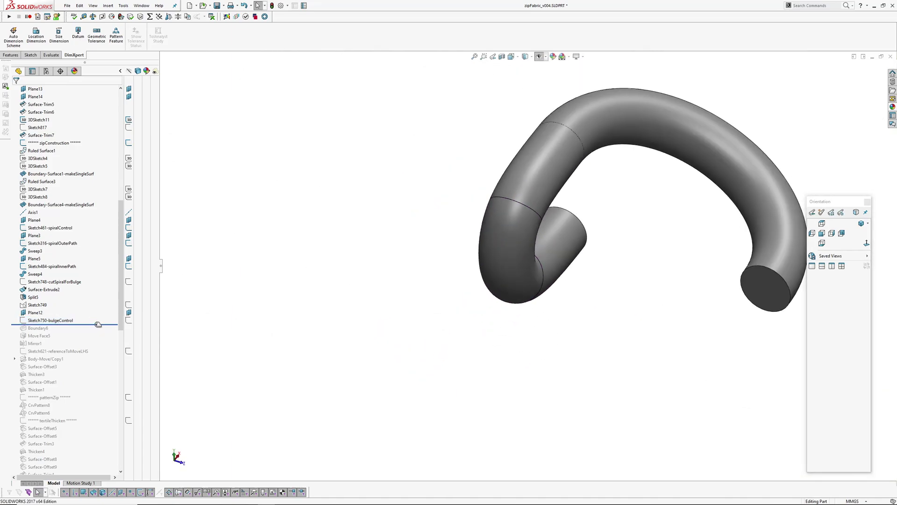
- Roll the history forward past Boundary6 and Move Face5 and examine the bulged bend with its controlling features
{"action": "left_click_drag", "start_coordinate": [97, 325], "coordinate": [98, 335]}
{"action": "scroll", "coordinate": [497, 286], "scroll_direction": "down", "scroll_amount": 1}
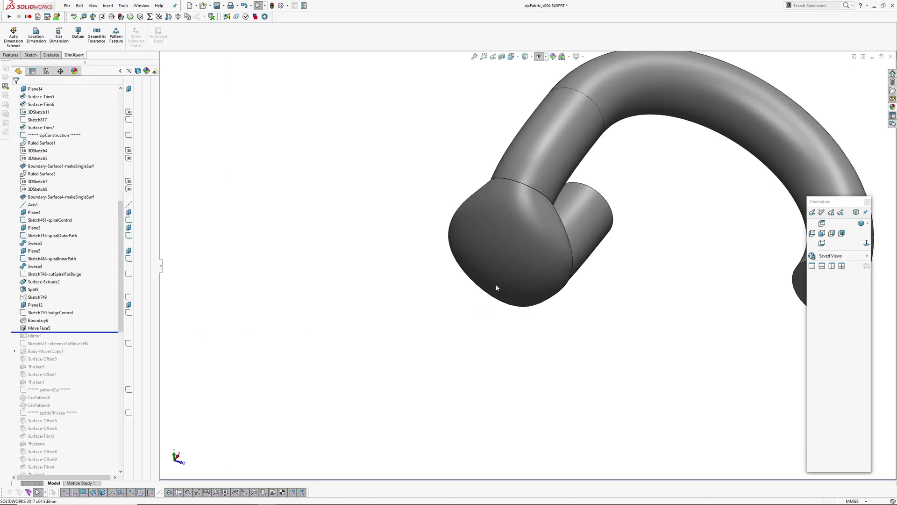
{"action": "middle_click_drag", "start_coordinate": [510, 270], "coordinate": [449, 177]}
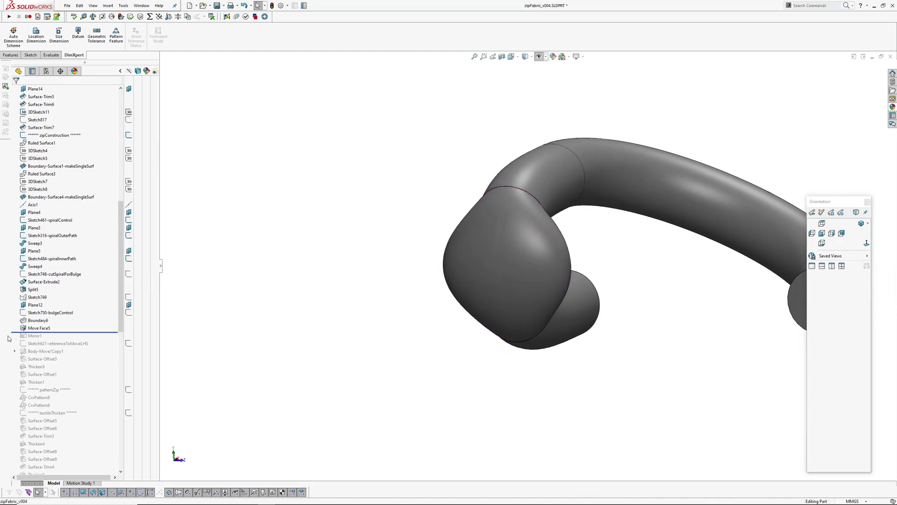
{"action": "left_click", "coordinate": [38, 321]}
{"action": "left_click", "coordinate": [49, 300]}
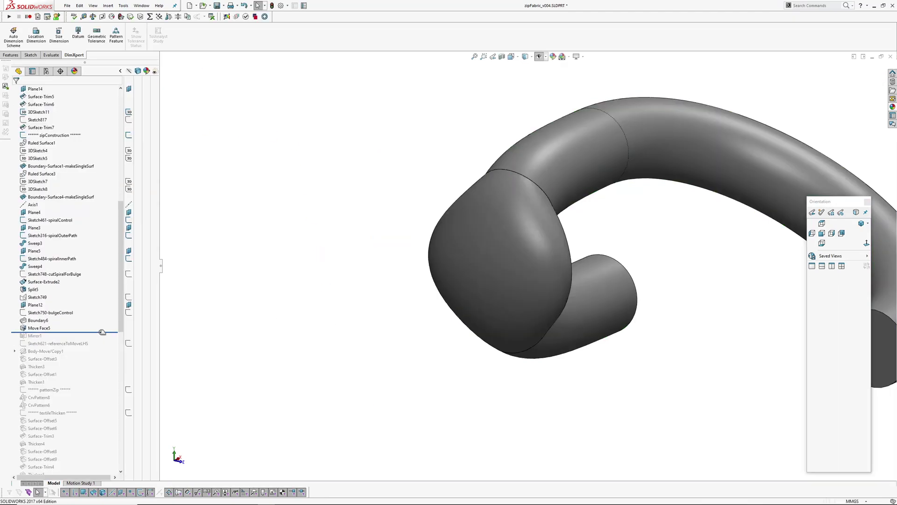
- Roll the history forward past Mirror1 and examine the original and mirrored spiral teeth together
{"action": "left_click_drag", "start_coordinate": [102, 332], "coordinate": [102, 339]}
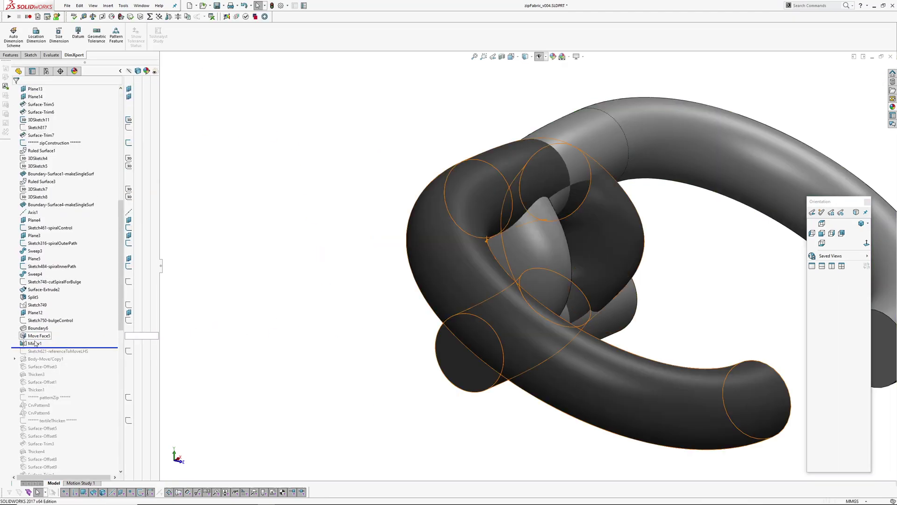
{"action": "scroll", "coordinate": [530, 265], "scroll_direction": "up", "scroll_amount": 6}
{"action": "middle_click_drag", "start_coordinate": [531, 267], "coordinate": [485, 312]}
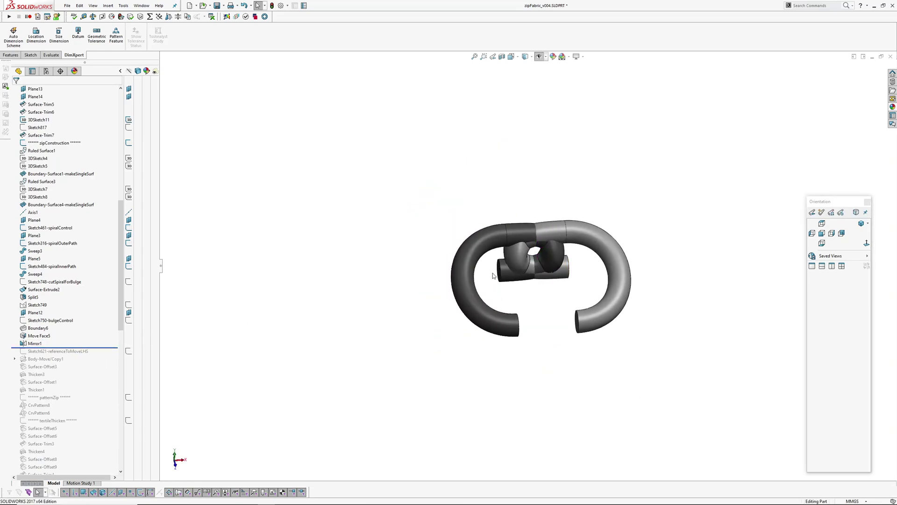
{"action": "middle_click_drag", "start_coordinate": [494, 274], "coordinate": [657, 155]}
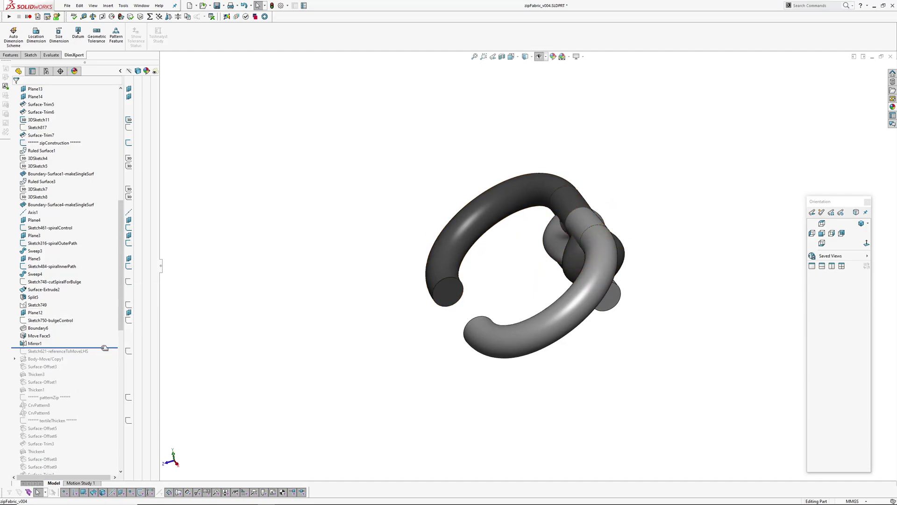
- Roll the history forward past Sketch621-referenceToMoveLHS and examine its reference circle and line beside the mirrored tooth
{"action": "left_click_drag", "start_coordinate": [105, 348], "coordinate": [103, 355]}
{"action": "left_click", "coordinate": [57, 351]}
{"action": "scroll", "coordinate": [493, 270], "scroll_direction": "down", "scroll_amount": 3}
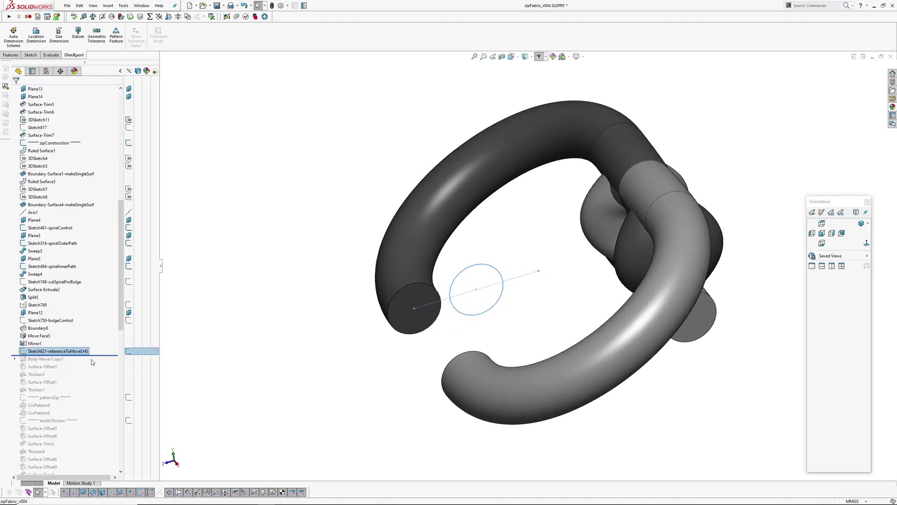
- Roll the history forward past Body-Move/Copy1 with its Concentric3 mate and examine the repositioned mirrored tooth
{"action": "left_click_drag", "start_coordinate": [96, 355], "coordinate": [75, 370]}
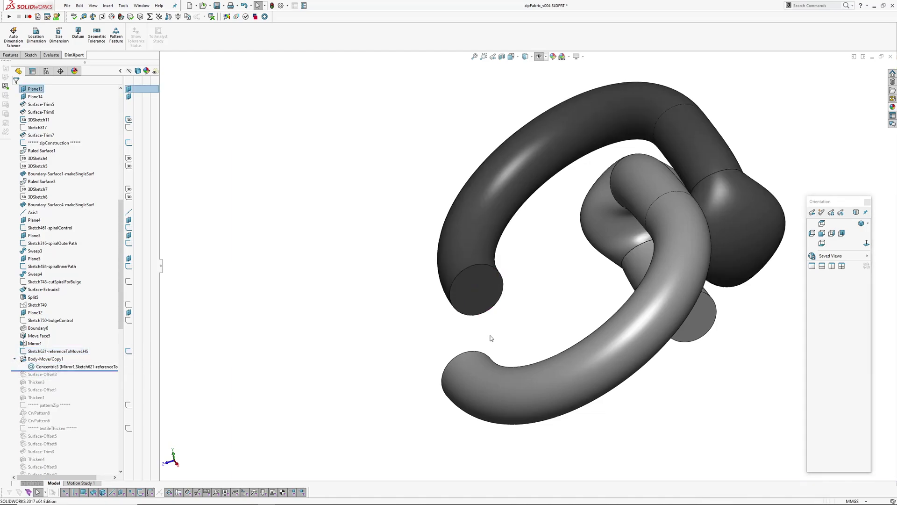
{"action": "left_click", "coordinate": [509, 199]}
{"action": "scroll", "coordinate": [498, 248], "scroll_direction": "up", "scroll_amount": 4}
{"action": "middle_click_drag", "start_coordinate": [499, 248], "coordinate": [505, 318]}
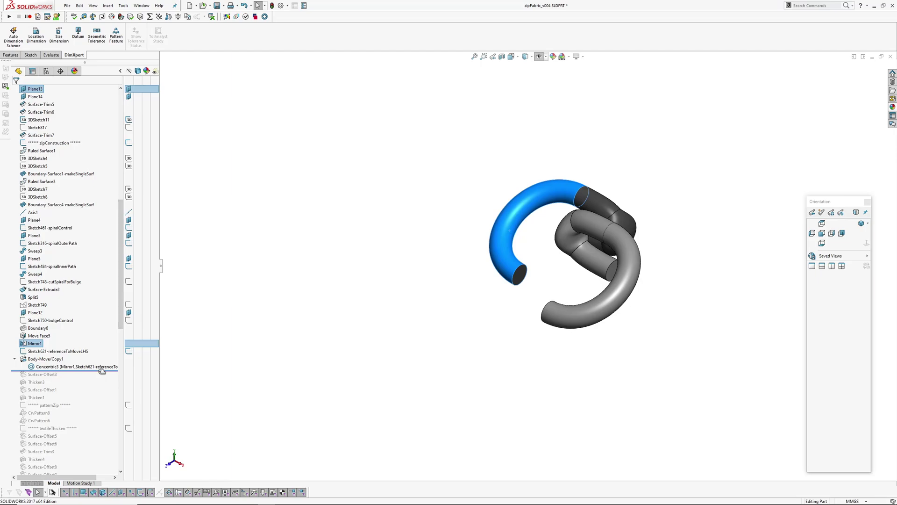
- Roll the history forward past Surface-Offset3 and Thicken3 and examine the two spiral teeth from several angles
{"action": "left_click_drag", "start_coordinate": [102, 371], "coordinate": [98, 381]}
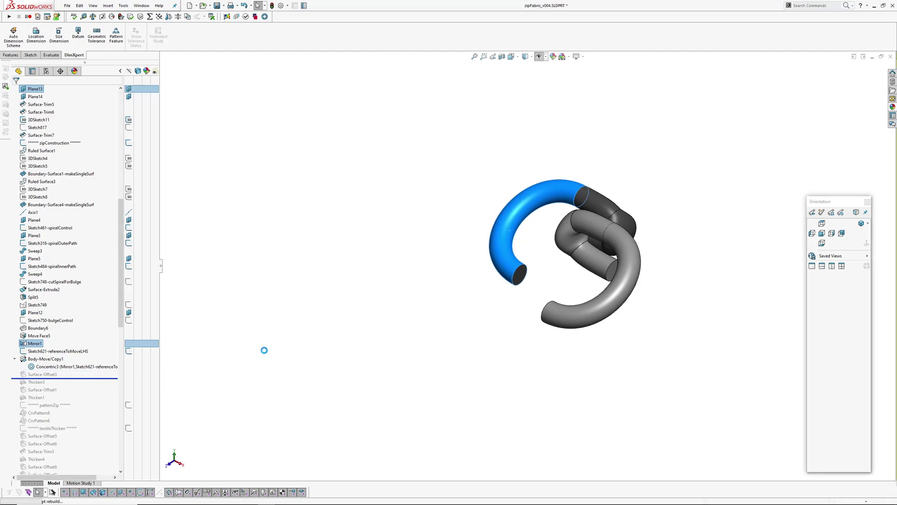
{"action": "left_click", "coordinate": [321, 350]}
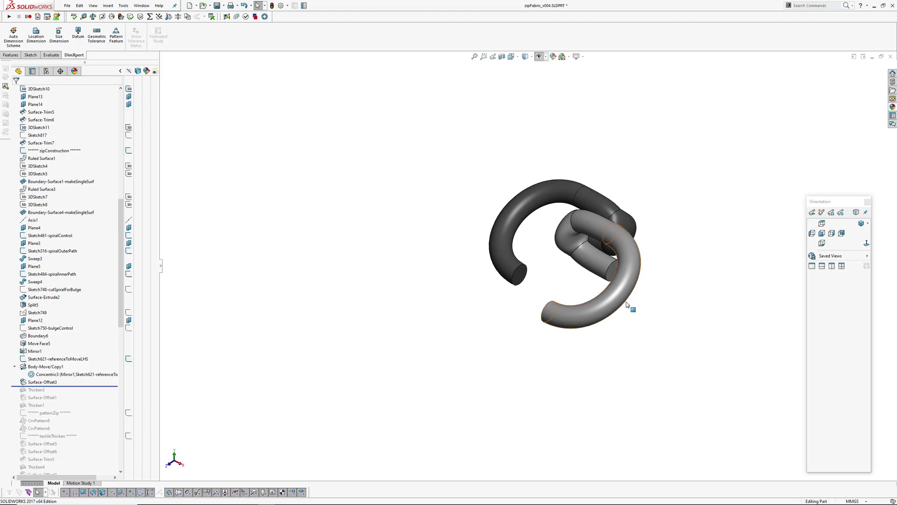
{"action": "middle_click_drag", "start_coordinate": [614, 255], "coordinate": [623, 249]}
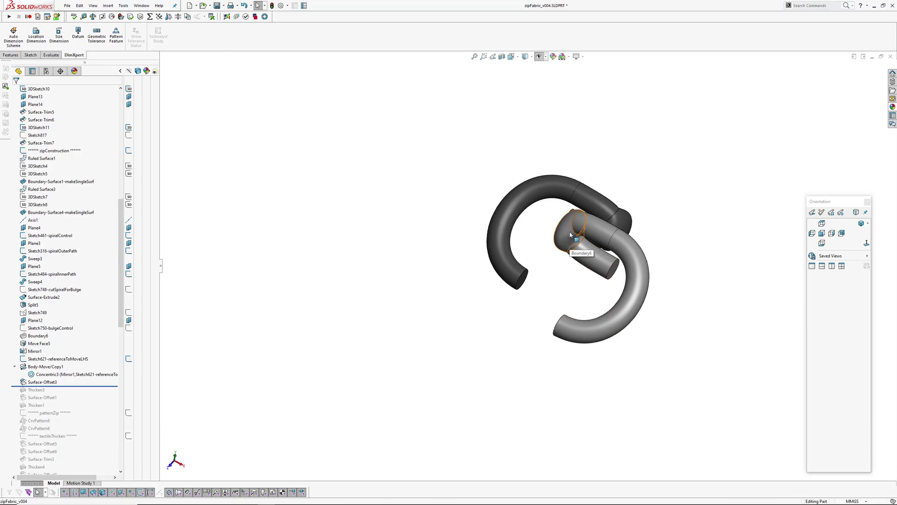
{"action": "middle_click_drag", "start_coordinate": [564, 237], "coordinate": [573, 267]}
{"action": "scroll", "coordinate": [585, 234], "scroll_direction": "down", "scroll_amount": 3}
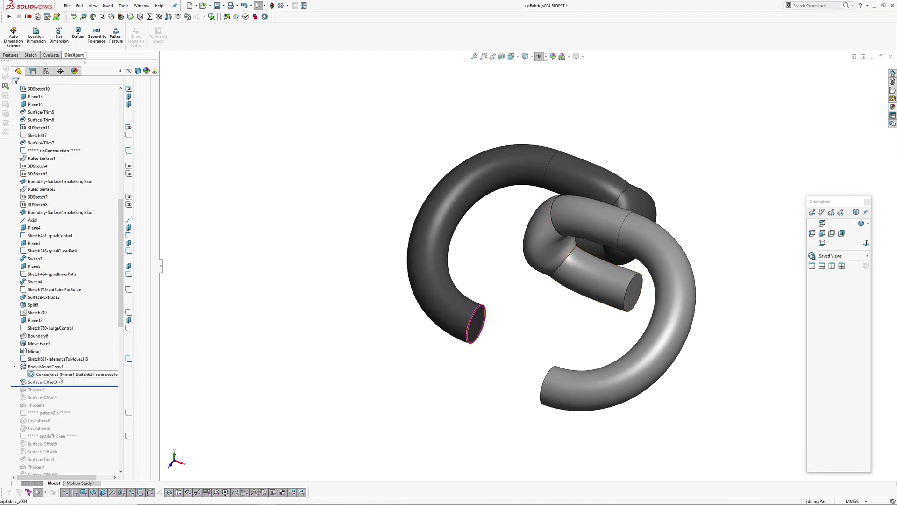
{"action": "left_click", "coordinate": [42, 382]}
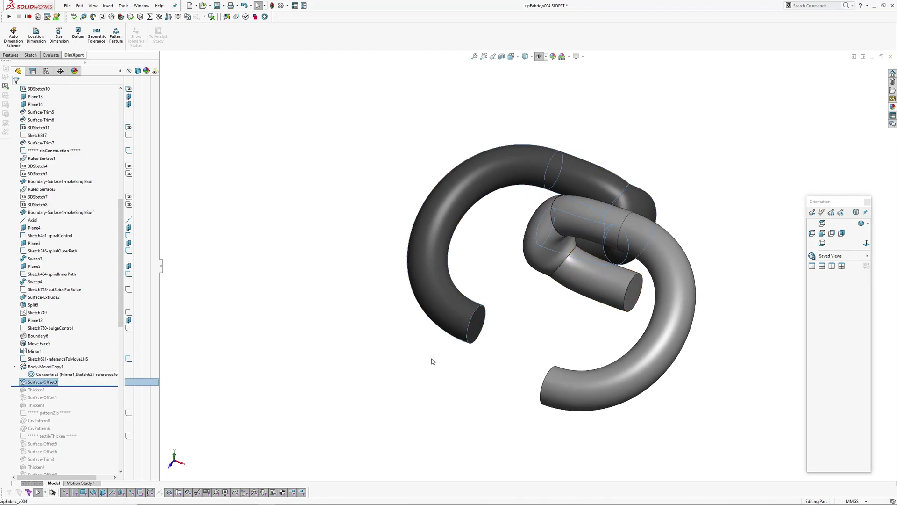
{"action": "left_click_drag", "start_coordinate": [73, 388], "coordinate": [72, 393]}
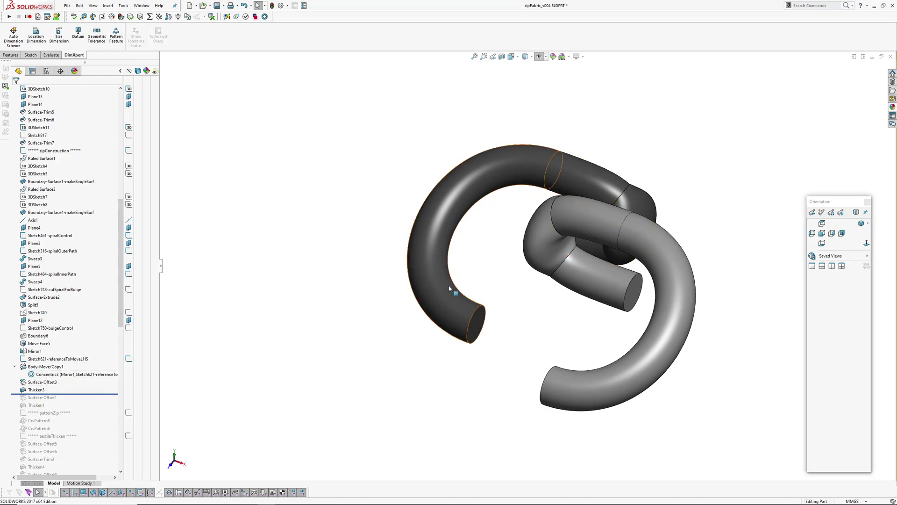
{"action": "mouse_move", "coordinate": [458, 283]}
{"action": "middle_mouse_down"}
{"action": "mouse_move", "coordinate": [476, 257]}
{"action": "mouse_move", "coordinate": [469, 296]}
{"action": "middle_mouse_up"}
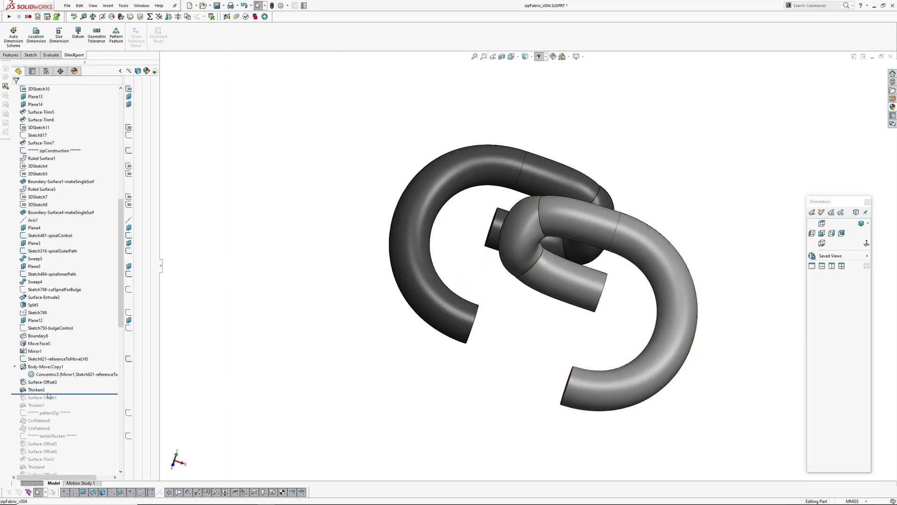
- Roll the history forward past Surface-Offset1 and inspect the tooth faces selected in its definition, leaving the feature unedited
{"action": "left_click_drag", "start_coordinate": [81, 393], "coordinate": [80, 399]}
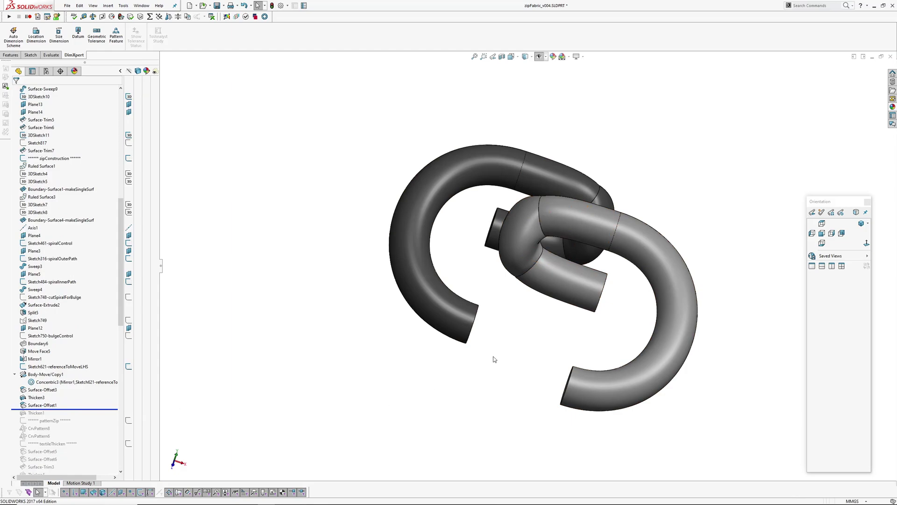
{"action": "left_click", "coordinate": [42, 404]}
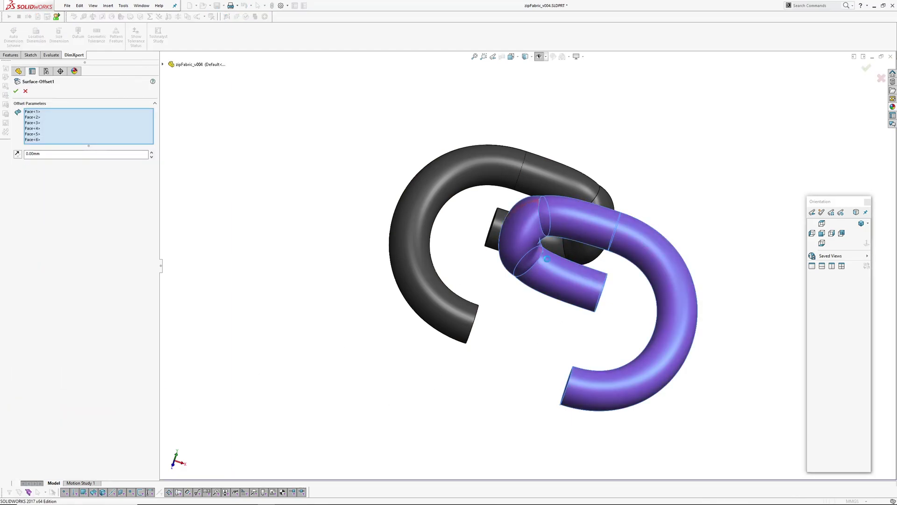
{"action": "middle_click_drag", "start_coordinate": [547, 257], "coordinate": [521, 234]}
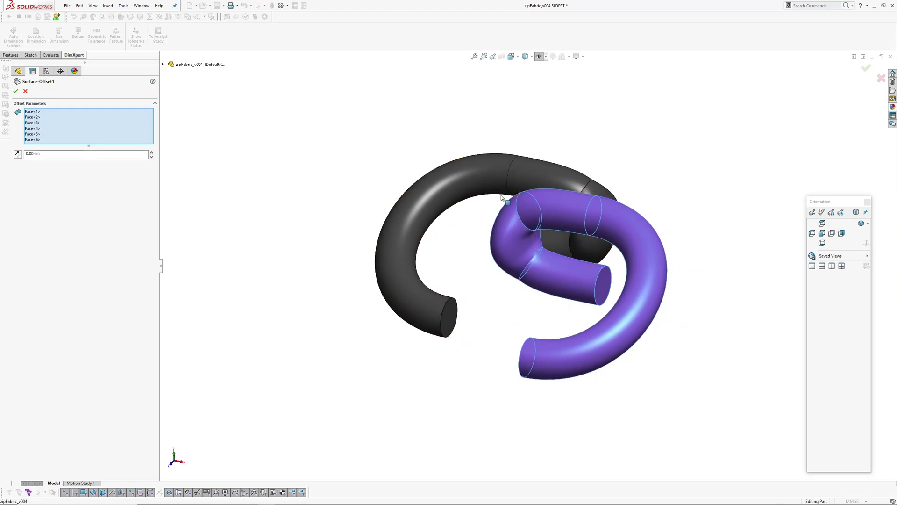
{"action": "mouse_move", "coordinate": [517, 296]}
{"action": "middle_mouse_down"}
{"action": "mouse_move", "coordinate": [577, 296]}
{"action": "mouse_move", "coordinate": [528, 295]}
{"action": "middle_mouse_up"}
{"action": "left_click", "coordinate": [25, 91]}
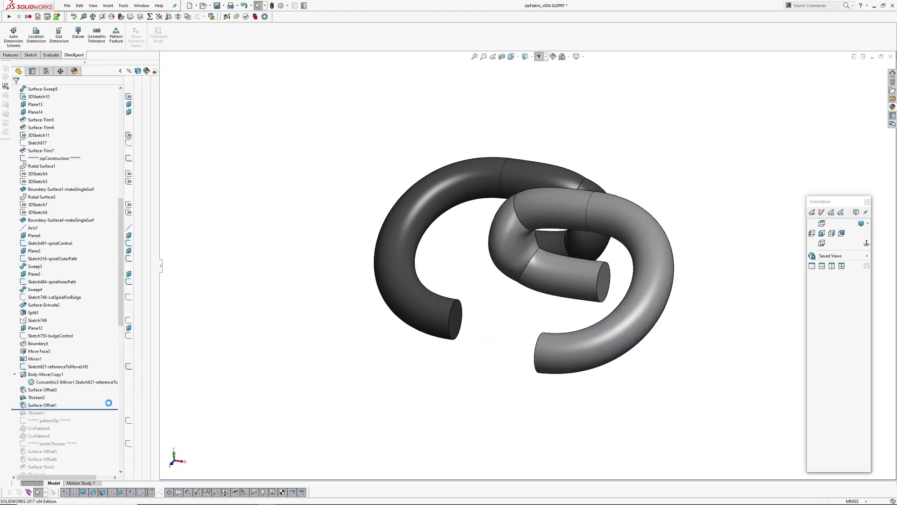
- Roll the history forward past Thicken1 and inspect how its definition turns Surface-Offset1 into a solid
{"action": "left_click_drag", "start_coordinate": [70, 409], "coordinate": [41, 414]}
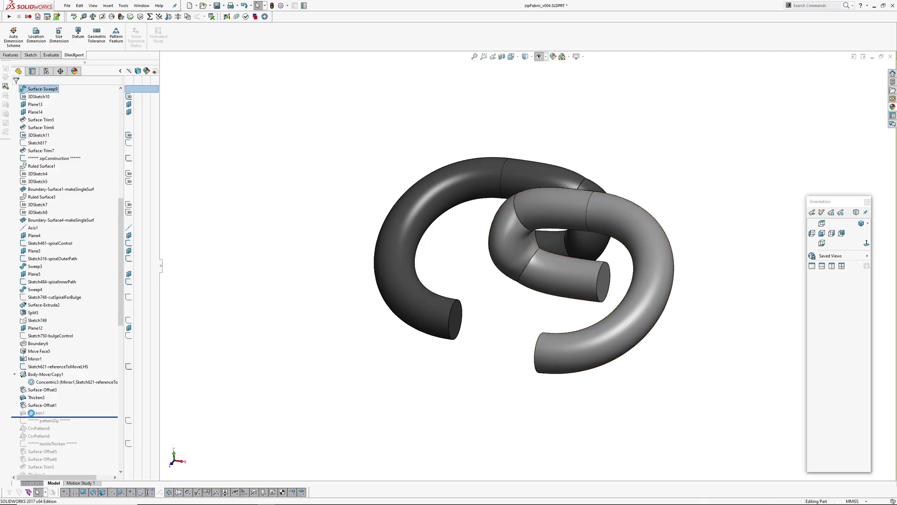
{"action": "left_click", "coordinate": [31, 413]}
{"action": "left_click", "coordinate": [37, 393]}
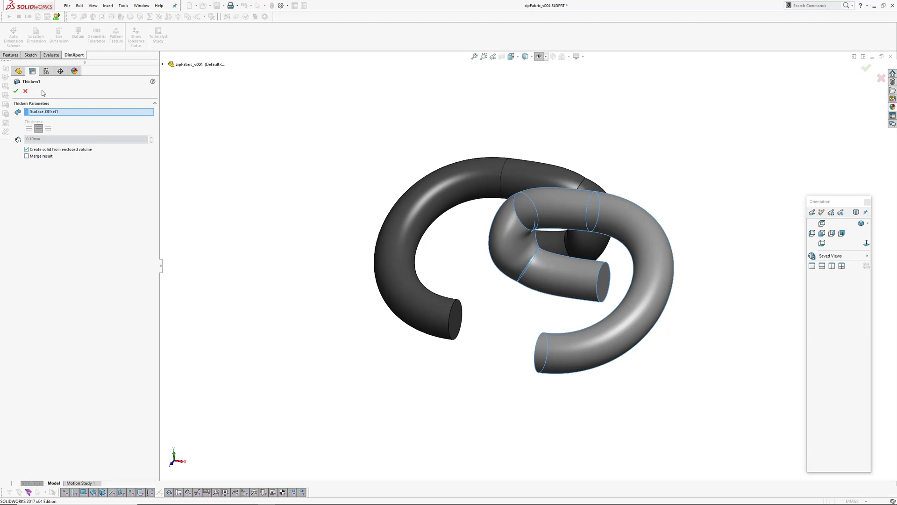
{"action": "left_click", "coordinate": [25, 91]}
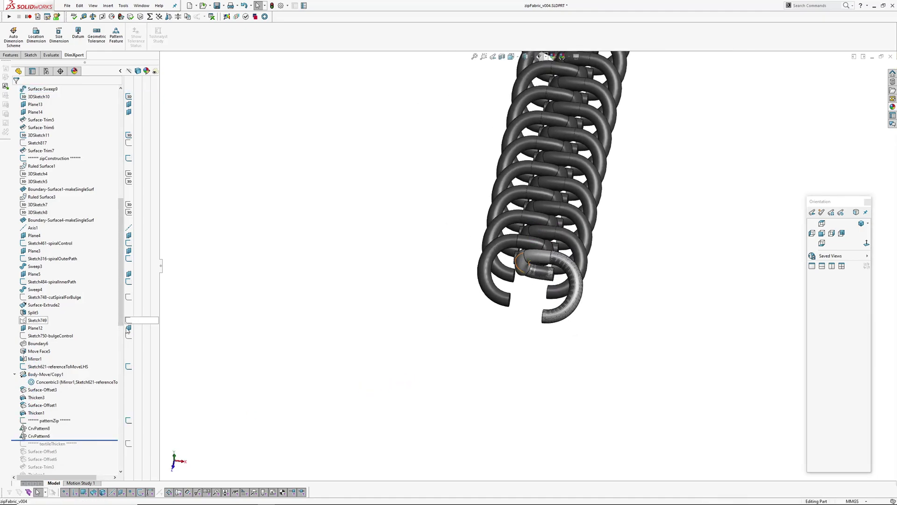
- Hide the Body-Move/Copy1 and CrvPattern8 solid bodies and show the Boundary-Surface1-makeSingleSurf surface body
{"action": "scroll", "coordinate": [120, 344], "scroll_direction": "up", "scroll_amount": 14}
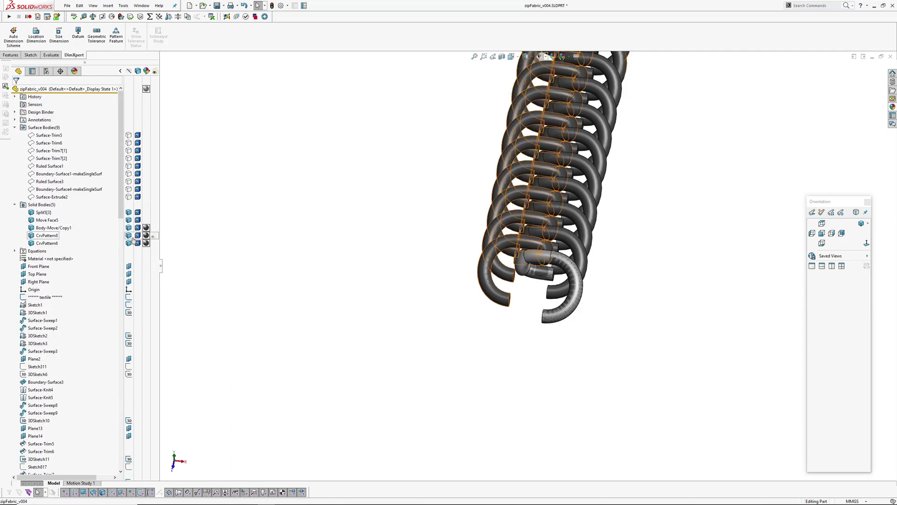
{"action": "left_click", "coordinate": [130, 237]}
{"action": "scroll", "coordinate": [571, 337], "scroll_direction": "up", "scroll_amount": 3}
{"action": "middle_click_drag", "start_coordinate": [571, 336], "coordinate": [411, 290]}
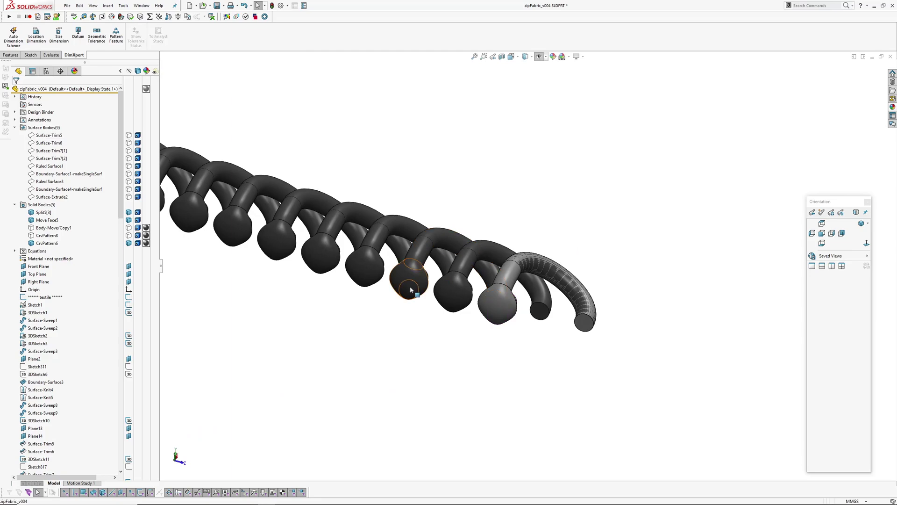
{"action": "left_click", "coordinate": [53, 175]}
{"action": "left_click", "coordinate": [58, 163]}
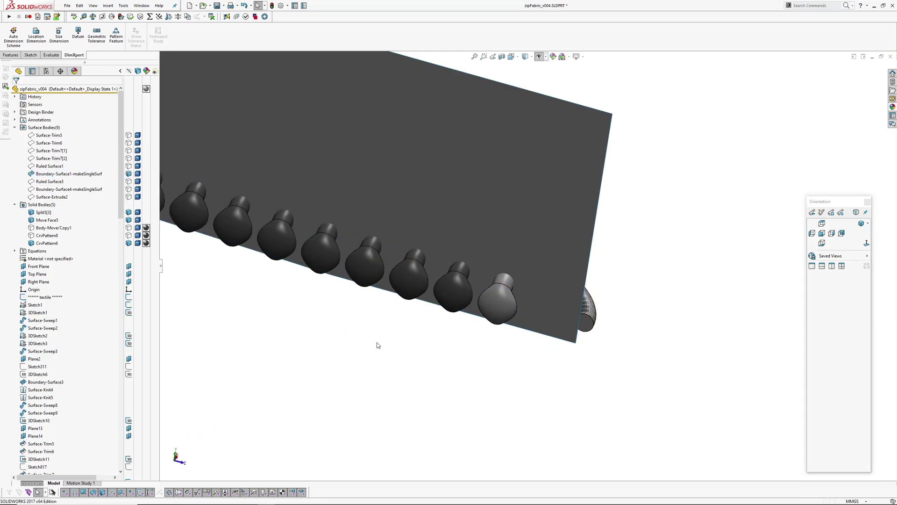
- Examine how the patterned teeth follow the boundary surface's edge, with a close-up of neighbouring tooth ends
{"action": "middle_click_drag", "start_coordinate": [387, 346], "coordinate": [707, 376]}
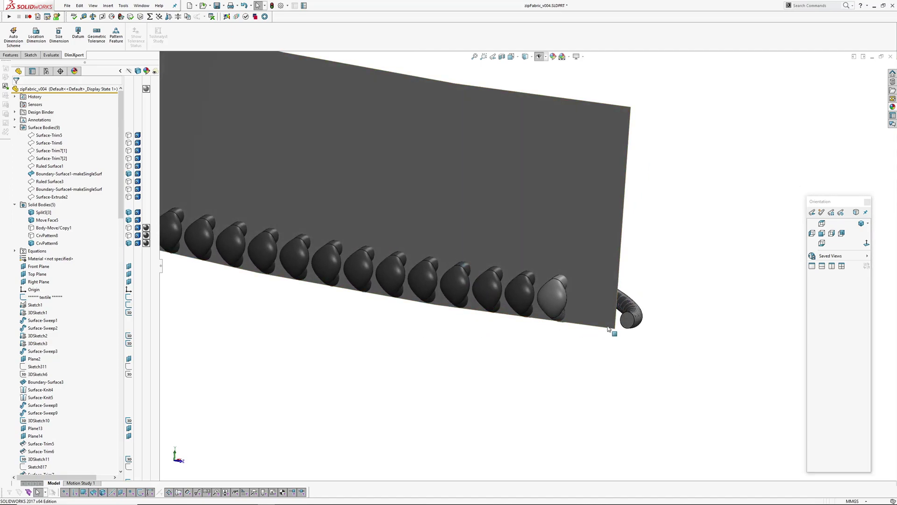
{"action": "scroll", "coordinate": [425, 282], "scroll_direction": "up", "scroll_amount": 5}
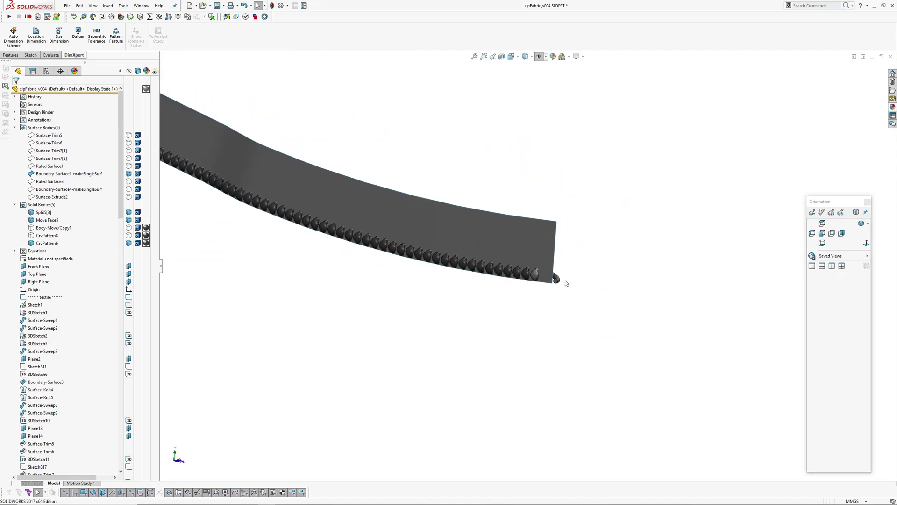
{"action": "middle_click_drag", "start_coordinate": [380, 297], "coordinate": [491, 317]}
{"action": "scroll", "coordinate": [467, 322], "scroll_direction": "down", "scroll_amount": 5}
{"action": "scroll", "coordinate": [456, 319], "scroll_direction": "down", "scroll_amount": 6}
{"action": "middle_click_drag", "start_coordinate": [442, 294], "coordinate": [428, 212]}
{"action": "scroll", "coordinate": [444, 296], "scroll_direction": "down", "scroll_amount": 2}
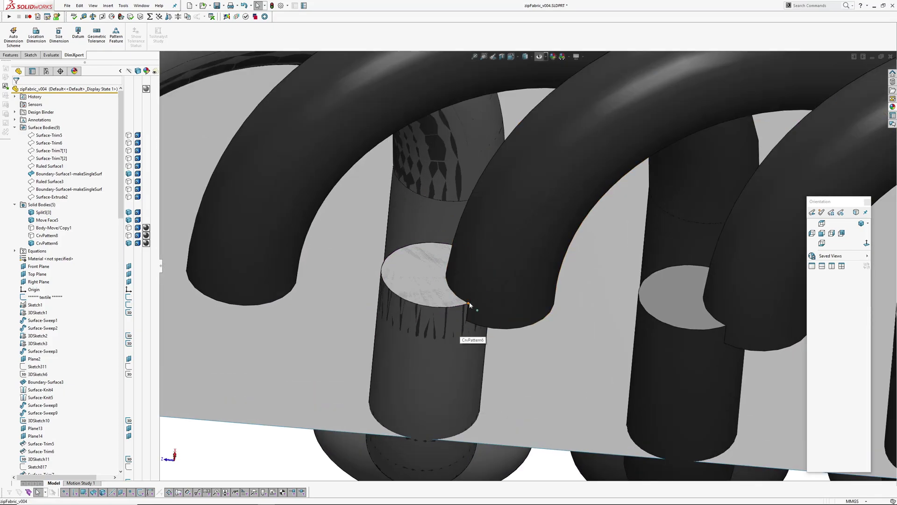
{"action": "scroll", "coordinate": [470, 305], "scroll_direction": "up", "scroll_amount": 10}
{"action": "middle_click_drag", "start_coordinate": [552, 290], "coordinate": [659, 198]}
{"action": "scroll", "coordinate": [590, 316], "scroll_direction": "up", "scroll_amount": 5}
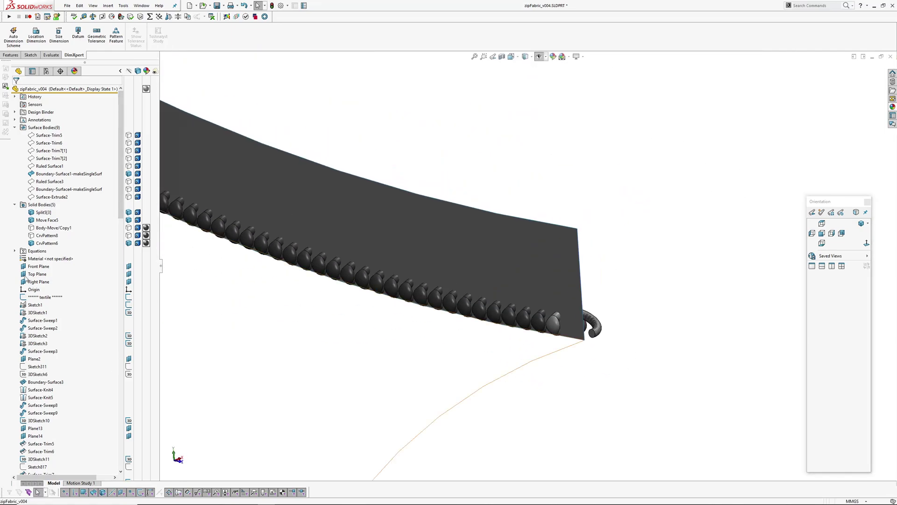
- Review the CrvPattern6 definition, including its direction edge, instance count, spacing, face normal, patterned feature and feature scope
{"action": "scroll", "coordinate": [91, 385], "scroll_direction": "down", "scroll_amount": 20}
{"action": "left_click", "coordinate": [39, 250]}
{"action": "left_click", "coordinate": [44, 228]}
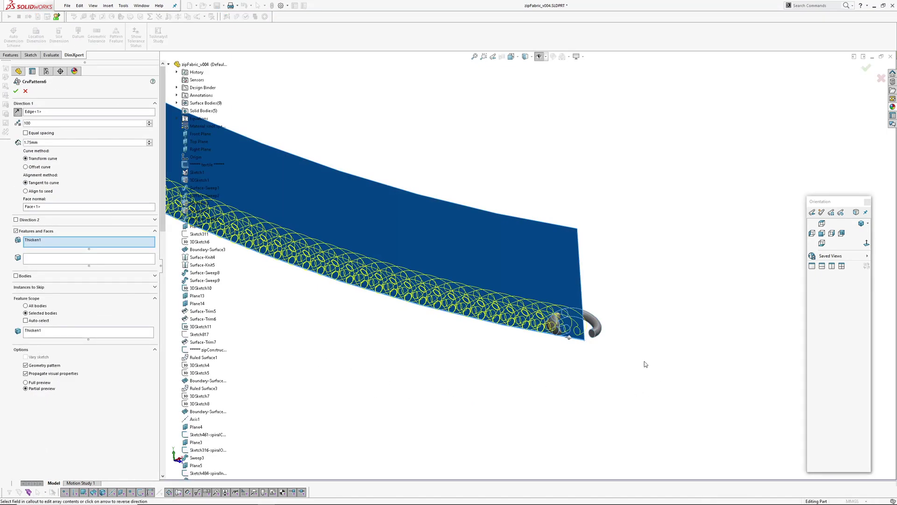
{"action": "scroll", "coordinate": [481, 285], "scroll_direction": "up", "scroll_amount": 2}
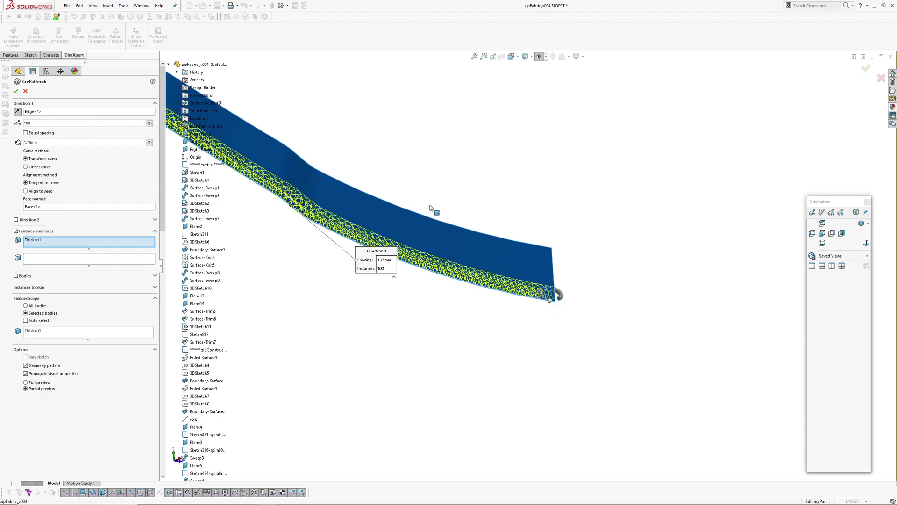
{"action": "middle_click_drag", "start_coordinate": [433, 208], "coordinate": [489, 258]}
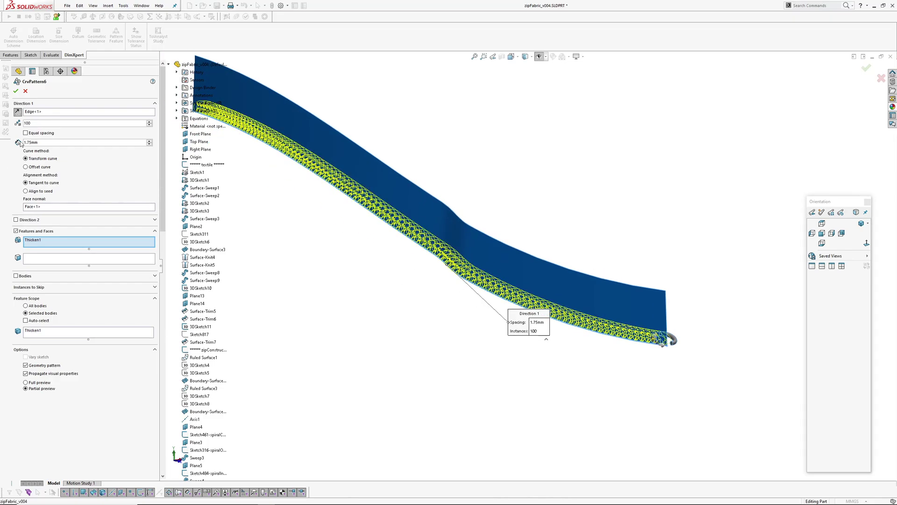
{"action": "left_click", "coordinate": [38, 207]}
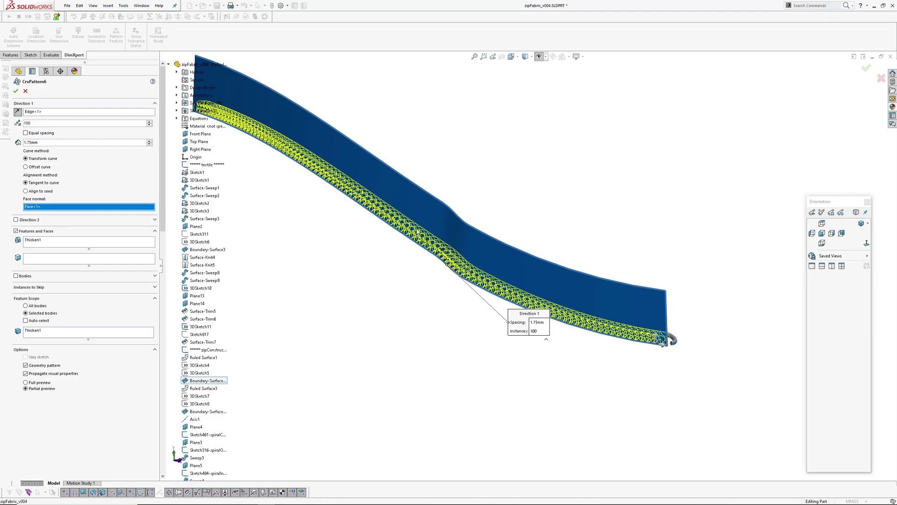
{"action": "middle_click_drag", "start_coordinate": [442, 228], "coordinate": [397, 183], "text": "shift"}
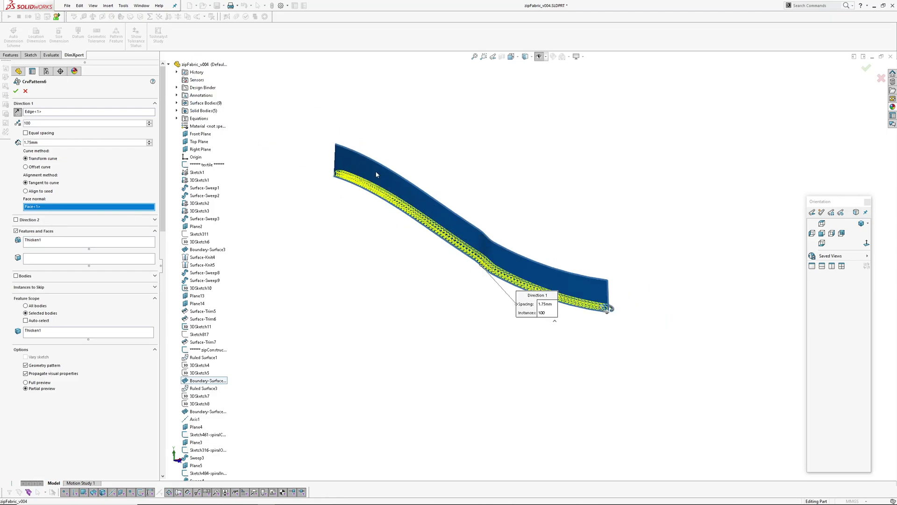
{"action": "scroll", "coordinate": [488, 270], "scroll_direction": "down", "scroll_amount": 2}
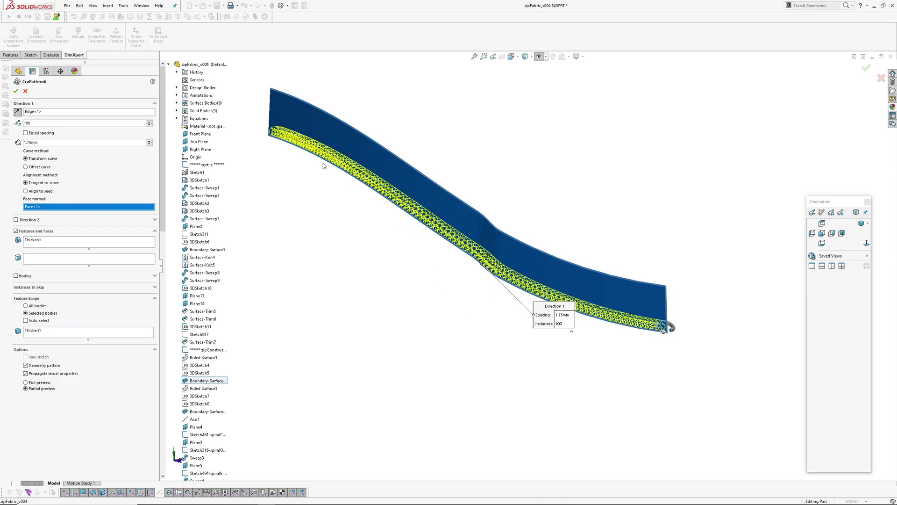
{"action": "middle_click_drag", "start_coordinate": [331, 280], "coordinate": [320, 297], "text": "ctrl"}
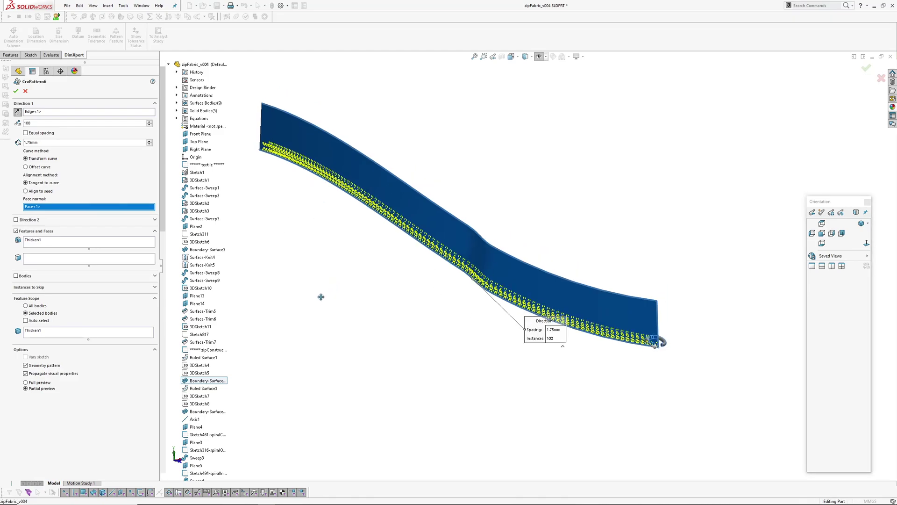
{"action": "left_click", "coordinate": [37, 242]}
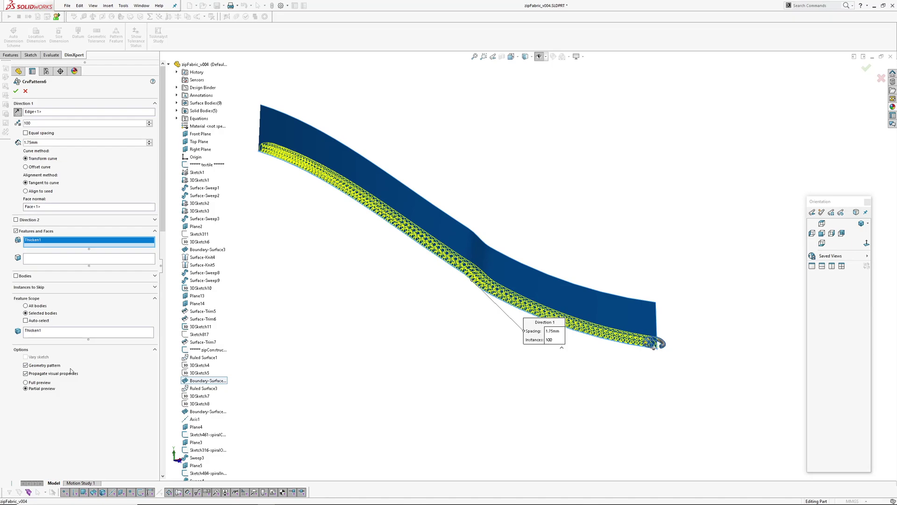
{"action": "left_click", "coordinate": [35, 332]}
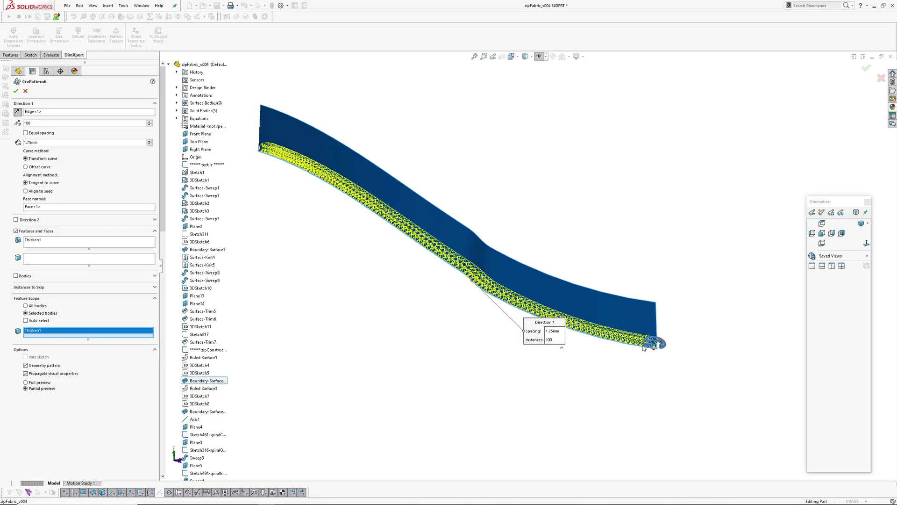
{"action": "scroll", "coordinate": [658, 350], "scroll_direction": "down", "scroll_amount": 2}
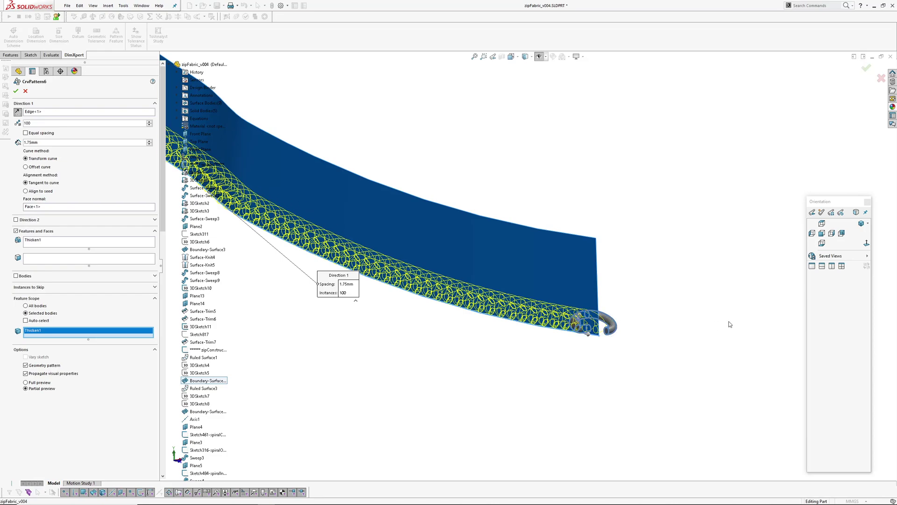
{"action": "left_click", "coordinate": [866, 68]}
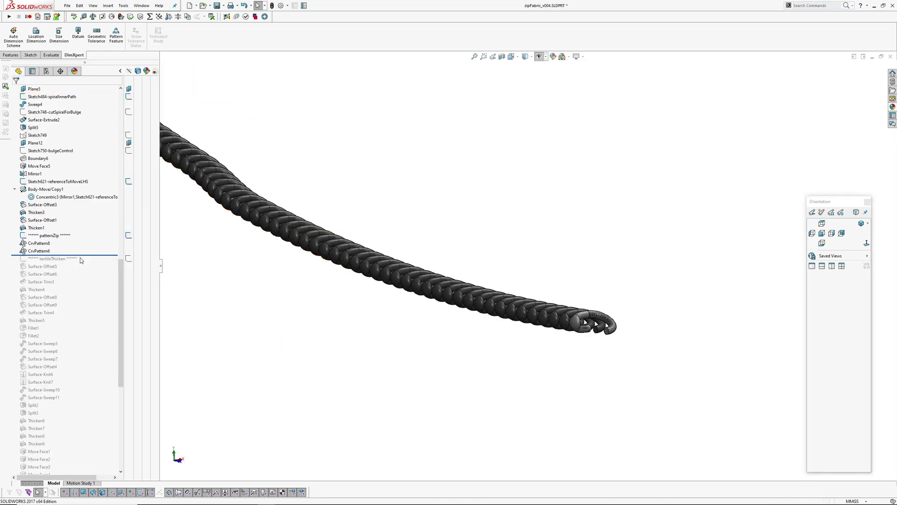
- Examine both patterned tooth chains, close up where they separate and interlock, and as a whole zipper
{"action": "left_click", "coordinate": [41, 251]}
{"action": "left_click", "coordinate": [48, 238]}
{"action": "scroll", "coordinate": [577, 352], "scroll_direction": "up", "scroll_amount": 2}
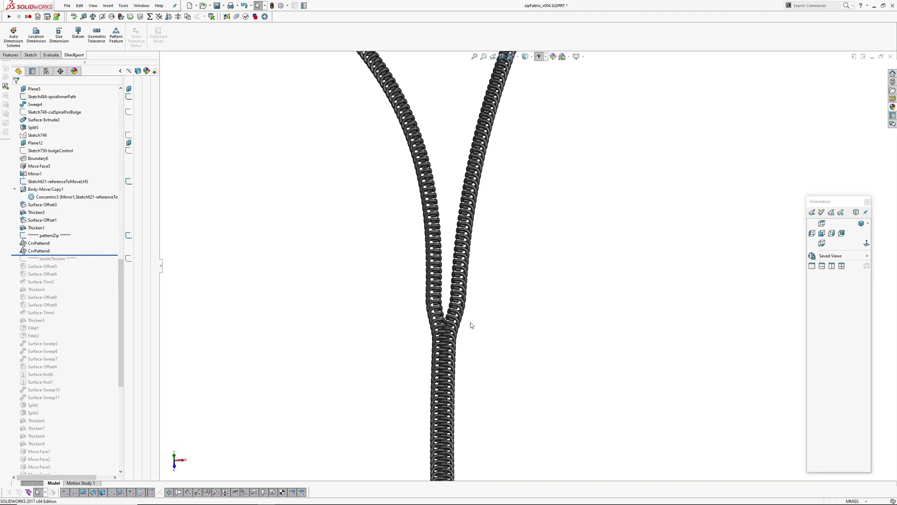
{"action": "scroll", "coordinate": [442, 321], "scroll_direction": "down", "scroll_amount": 5}
{"action": "middle_click_drag", "start_coordinate": [439, 321], "coordinate": [497, 267]}
{"action": "scroll", "coordinate": [471, 322], "scroll_direction": "down", "scroll_amount": 5}
{"action": "scroll", "coordinate": [497, 266], "scroll_direction": "down", "scroll_amount": 4}
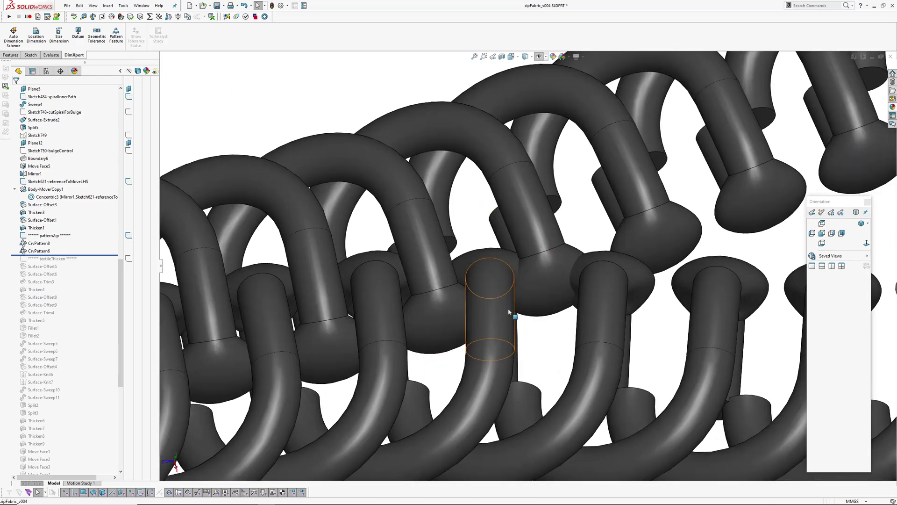
{"action": "scroll", "coordinate": [509, 309], "scroll_direction": "up", "scroll_amount": 3}
{"action": "middle_click_drag", "start_coordinate": [508, 309], "coordinate": [528, 294]}
{"action": "scroll", "coordinate": [527, 295], "scroll_direction": "up", "scroll_amount": 10}
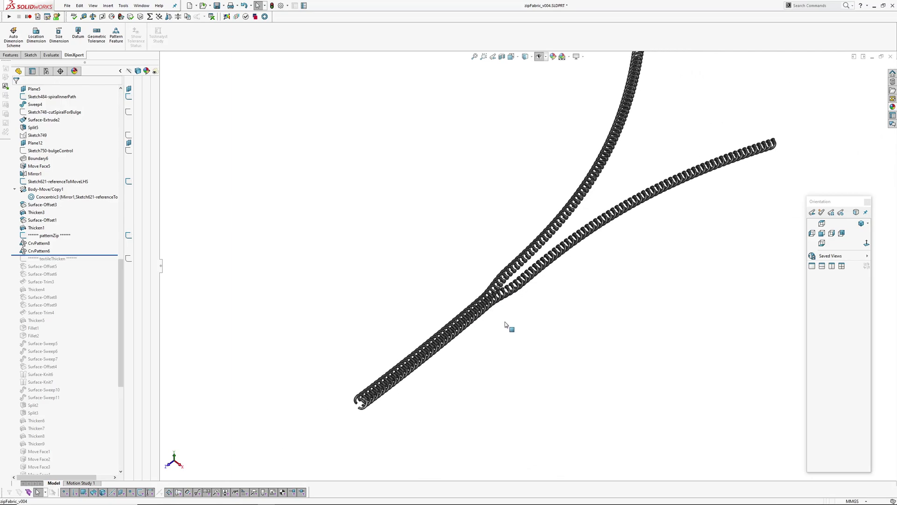
- Roll the feature history forward to just after Surface-Offset6, rebuilding the offset surfaces beside the tooth chains
{"action": "left_click", "coordinate": [87, 255]}
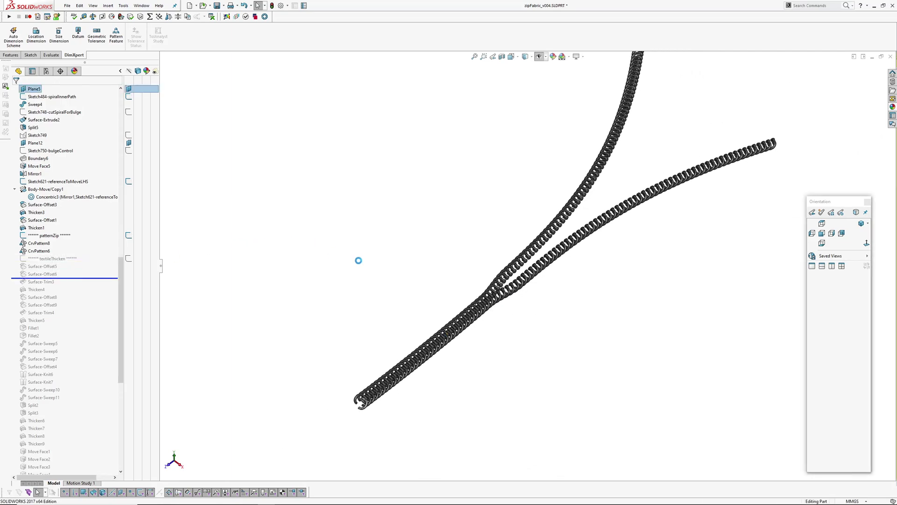
{"action": "scroll", "coordinate": [455, 318], "scroll_direction": "down", "scroll_amount": 4}
{"action": "middle_click_drag", "start_coordinate": [456, 319], "coordinate": [487, 228]}
{"action": "scroll", "coordinate": [486, 228], "scroll_direction": "up", "scroll_amount": 4}
{"action": "scroll", "coordinate": [431, 329], "scroll_direction": "down", "scroll_amount": 2}
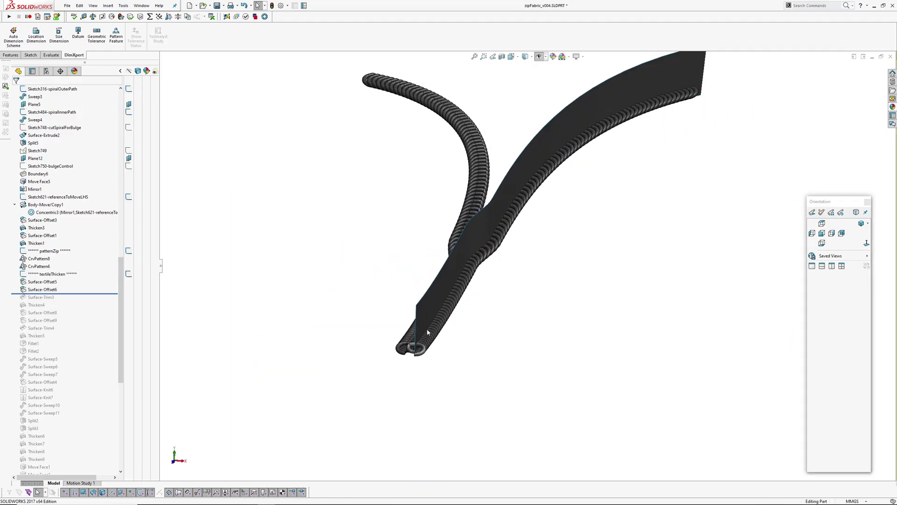
{"action": "middle_click_drag", "start_coordinate": [431, 332], "coordinate": [397, 317]}
- Show the Surface-Offset5 body, highlight it, and examine its offset position relative to the tooth ends
{"action": "left_click", "coordinate": [43, 282]}
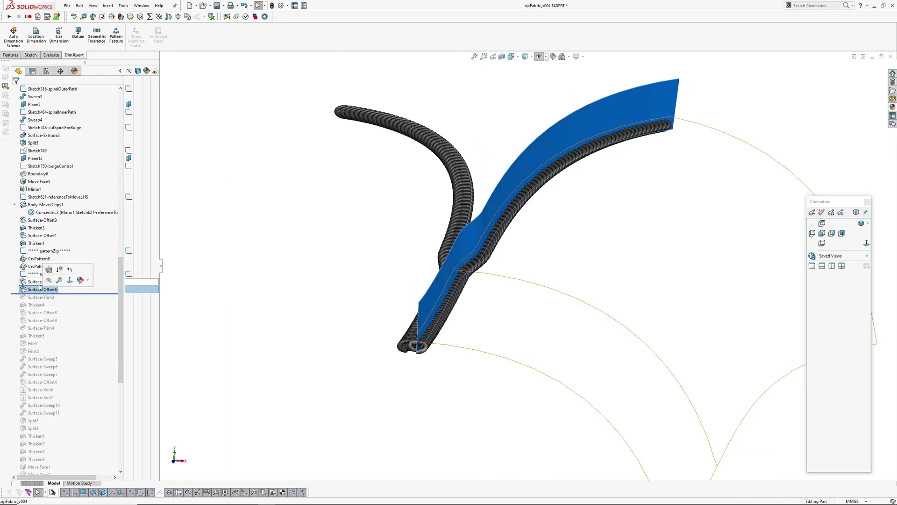
{"action": "left_click", "coordinate": [49, 271]}
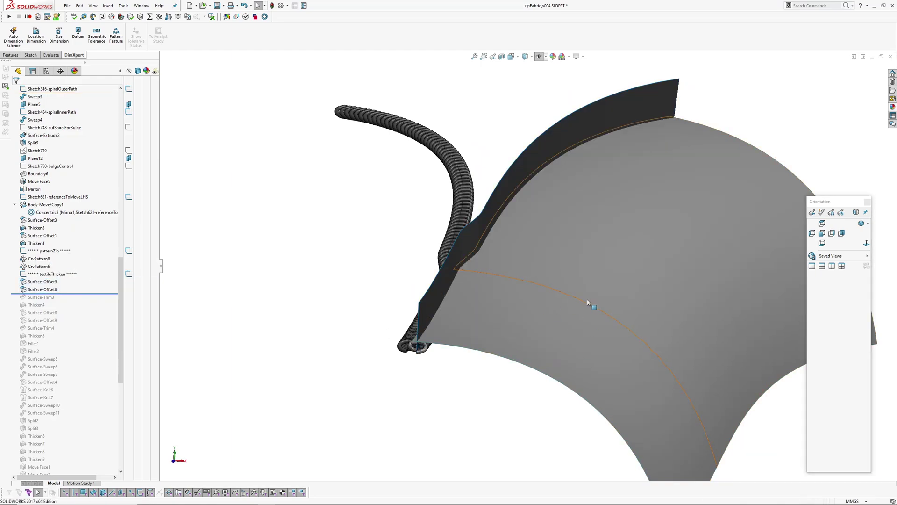
{"action": "middle_click_drag", "start_coordinate": [584, 305], "coordinate": [517, 319]}
{"action": "left_click", "coordinate": [35, 281]}
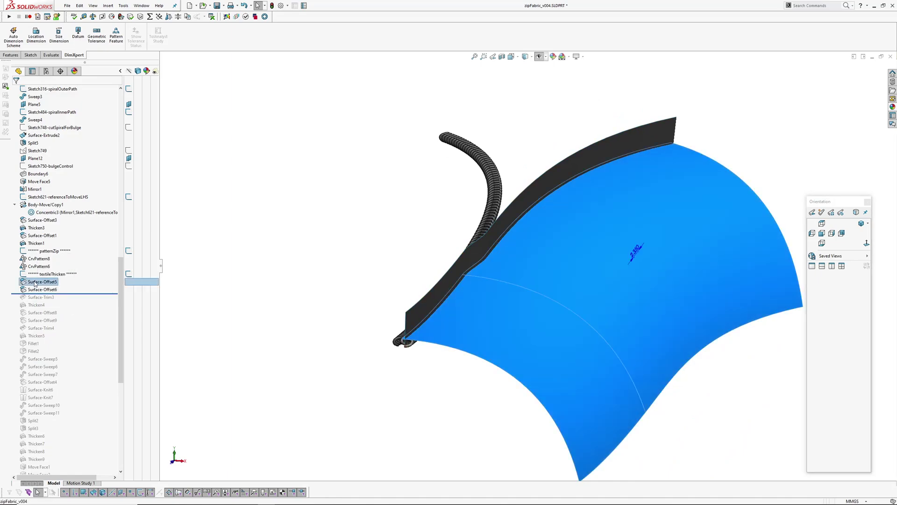
{"action": "middle_click_drag", "start_coordinate": [642, 254], "coordinate": [601, 236]}
{"action": "scroll", "coordinate": [581, 283], "scroll_direction": "down", "scroll_amount": 3}
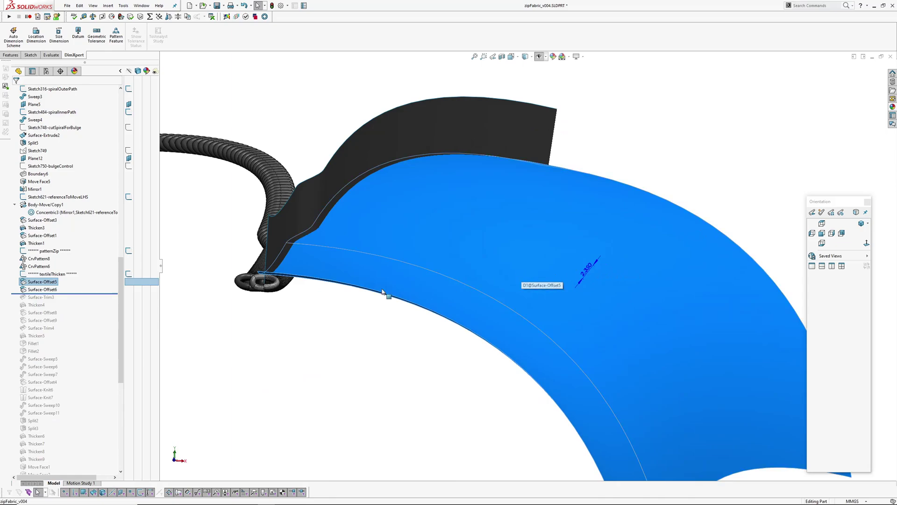
{"action": "scroll", "coordinate": [322, 302], "scroll_direction": "down", "scroll_amount": 2}
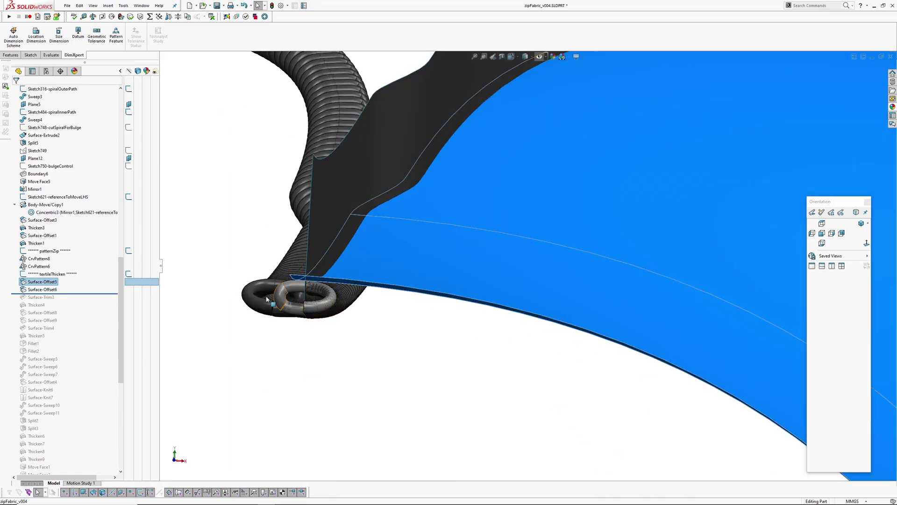
{"action": "middle_click_drag", "start_coordinate": [266, 299], "coordinate": [346, 395]}
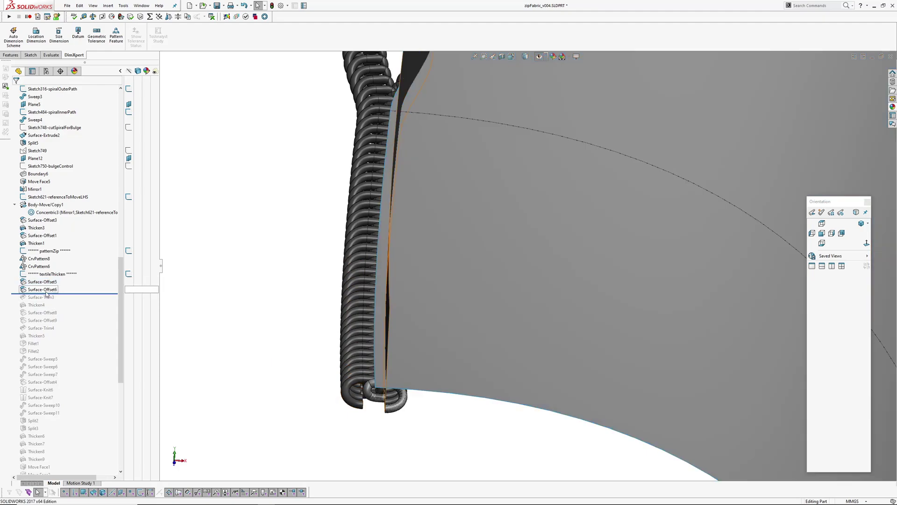
- Highlight Surface-Offset6, roll the history forward past Surface-Trim3, and inspect the trimmed strip inside the tooth end
{"action": "left_click", "coordinate": [51, 289]}
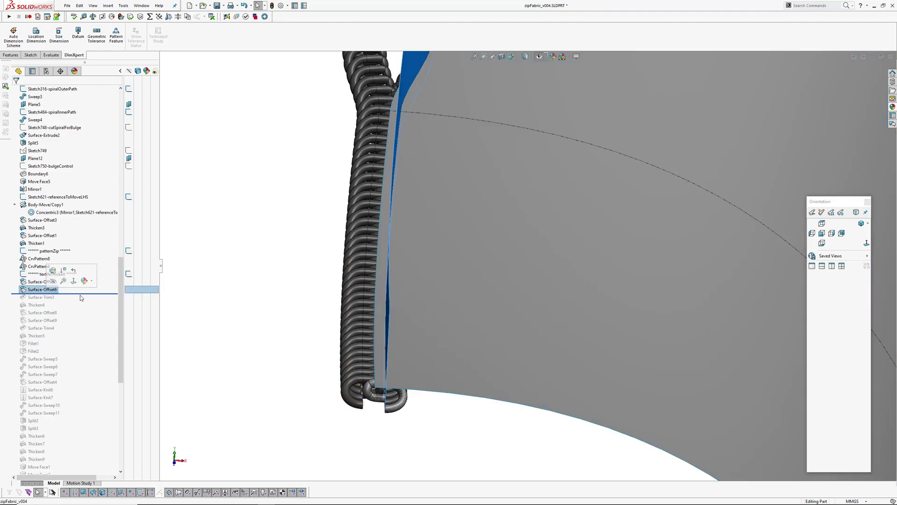
{"action": "left_click_drag", "start_coordinate": [80, 295], "coordinate": [80, 302]}
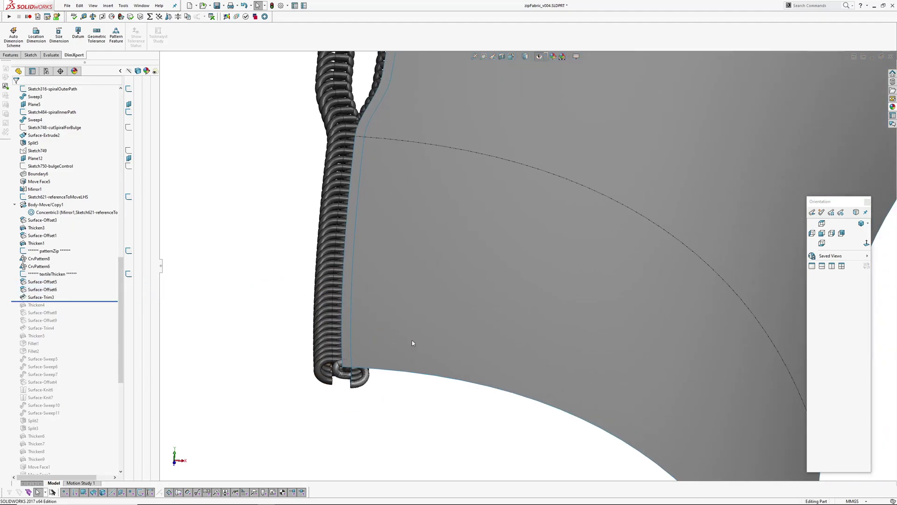
{"action": "middle_click_drag", "start_coordinate": [413, 344], "coordinate": [370, 338]}
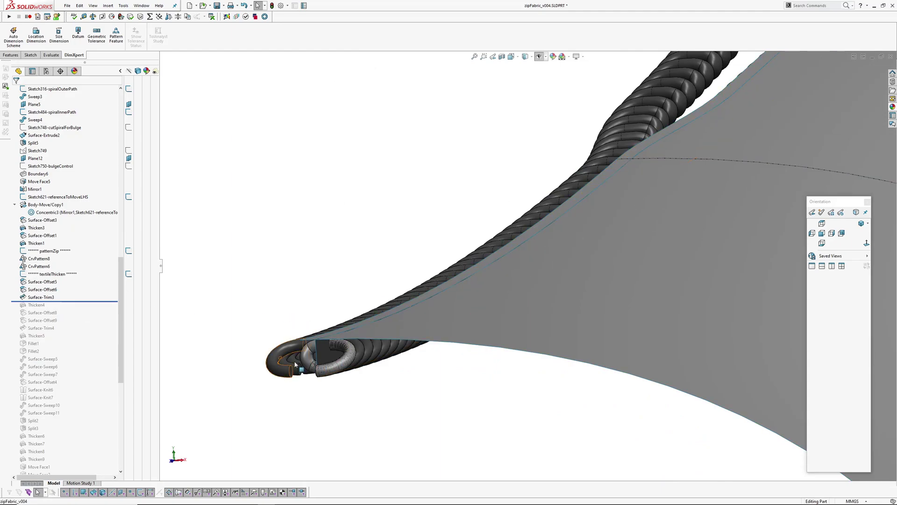
{"action": "left_click", "coordinate": [43, 289]}
{"action": "left_click", "coordinate": [43, 281], "text": "ctrl"}
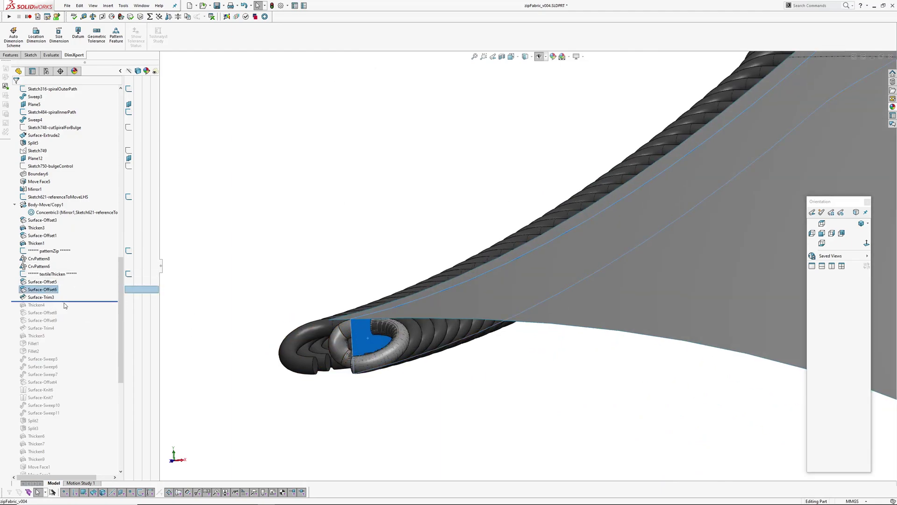
- Roll the history forward past Thicken4, then past Thicken5, to build the thickened strips inside both tooth chains
{"action": "left_click_drag", "start_coordinate": [68, 302], "coordinate": [69, 306]}
{"action": "middle_click_drag", "start_coordinate": [376, 268], "coordinate": [438, 236]}
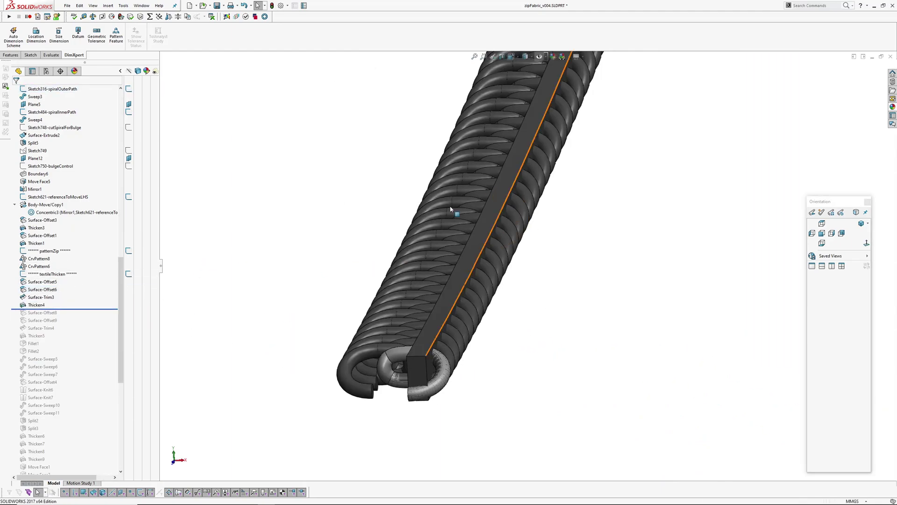
{"action": "left_click_drag", "start_coordinate": [86, 308], "coordinate": [80, 327]}
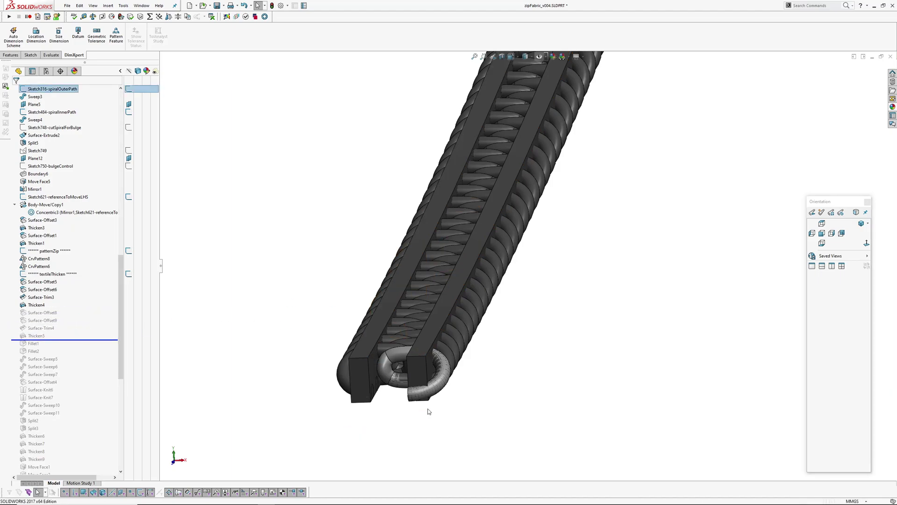
- Examine how the two thickened strips run through the tooth chains, along the closed section and past the fork
{"action": "scroll", "coordinate": [428, 369], "scroll_direction": "up", "scroll_amount": 4}
{"action": "middle_click_drag", "start_coordinate": [441, 271], "coordinate": [435, 369]}
{"action": "scroll", "coordinate": [479, 285], "scroll_direction": "up", "scroll_amount": 4}
{"action": "middle_click_drag", "start_coordinate": [592, 155], "coordinate": [453, 389], "text": "ctrl"}
{"action": "scroll", "coordinate": [445, 341], "scroll_direction": "down", "scroll_amount": 3}
{"action": "middle_click_drag", "start_coordinate": [445, 341], "coordinate": [452, 312]}
{"action": "scroll", "coordinate": [532, 250], "scroll_direction": "up", "scroll_amount": 3}
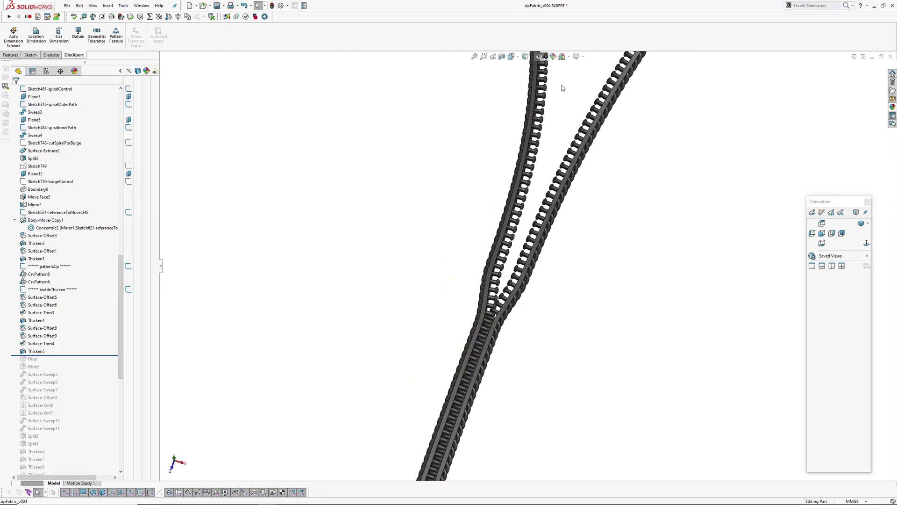
{"action": "scroll", "coordinate": [521, 265], "scroll_direction": "up", "scroll_amount": 3}
{"action": "middle_click_drag", "start_coordinate": [521, 265], "coordinate": [494, 313]}
{"action": "scroll", "coordinate": [503, 270], "scroll_direction": "down", "scroll_amount": 5}
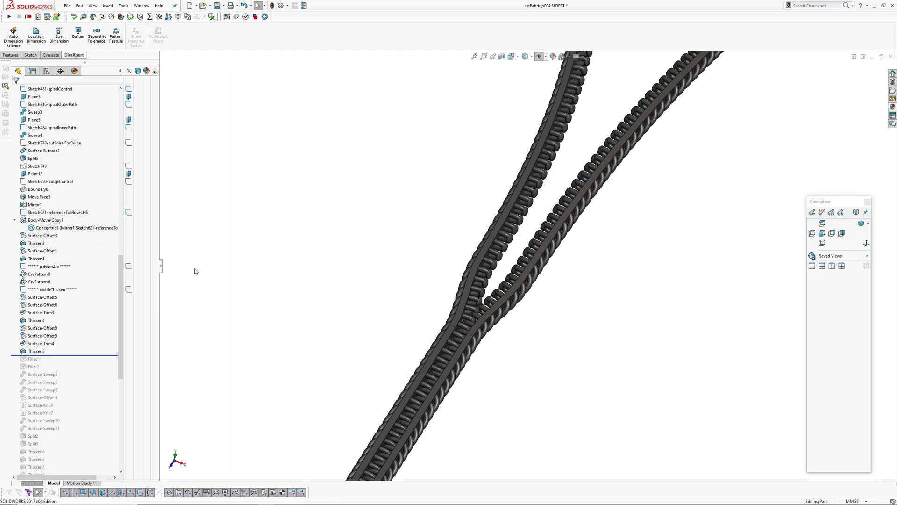
- Roll the history forward past Fillet1 and Fillet2, then through Surface-Sweep5, 6 and 7 to Surface-Offset4
{"action": "left_click_drag", "start_coordinate": [66, 355], "coordinate": [65, 371]}
{"action": "middle_click_drag", "start_coordinate": [402, 325], "coordinate": [404, 211], "text": "ctrl"}
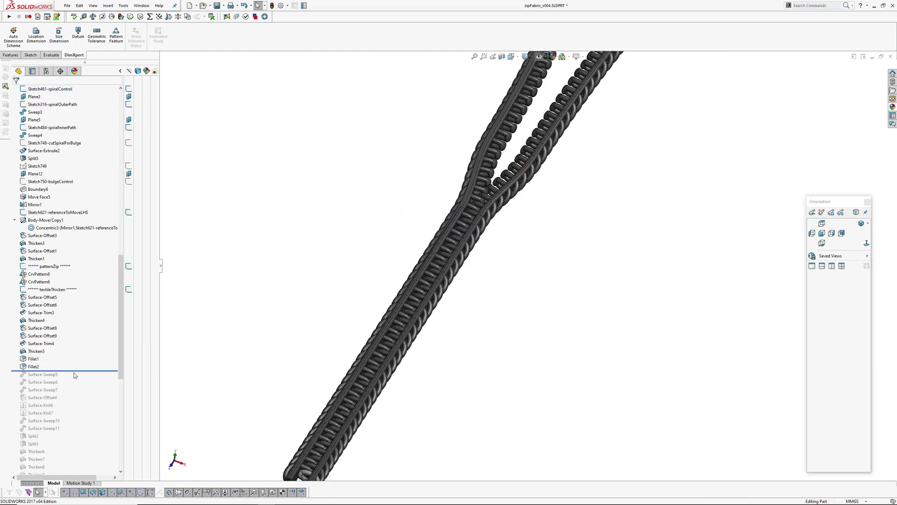
{"action": "left_click_drag", "start_coordinate": [78, 371], "coordinate": [80, 391]}
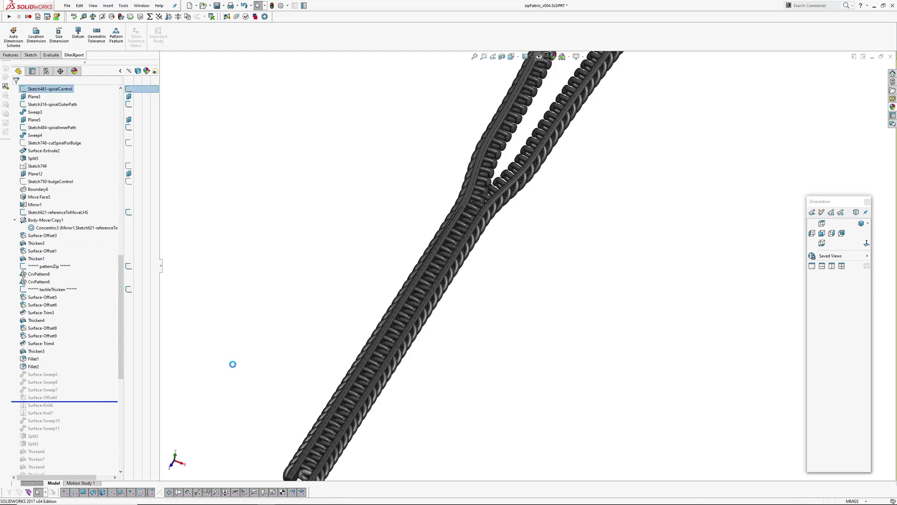
{"action": "middle_click_drag", "start_coordinate": [420, 324], "coordinate": [432, 219]}
{"action": "scroll", "coordinate": [370, 373], "scroll_direction": "down", "scroll_amount": 2}
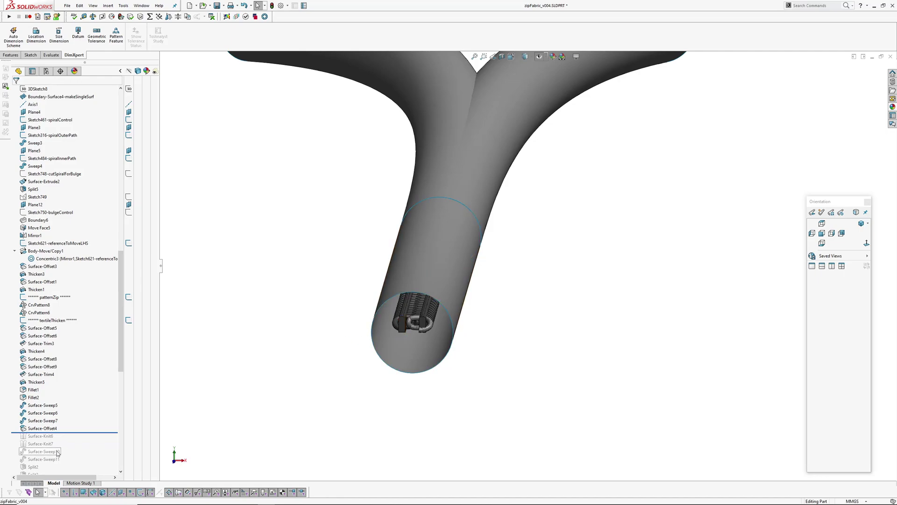
- Roll the history forward through Surface-Knit6 and Surface-Knit7 to Surface-Sweep11 and preview that sweep's outline
{"action": "left_click_drag", "start_coordinate": [69, 433], "coordinate": [69, 444]}
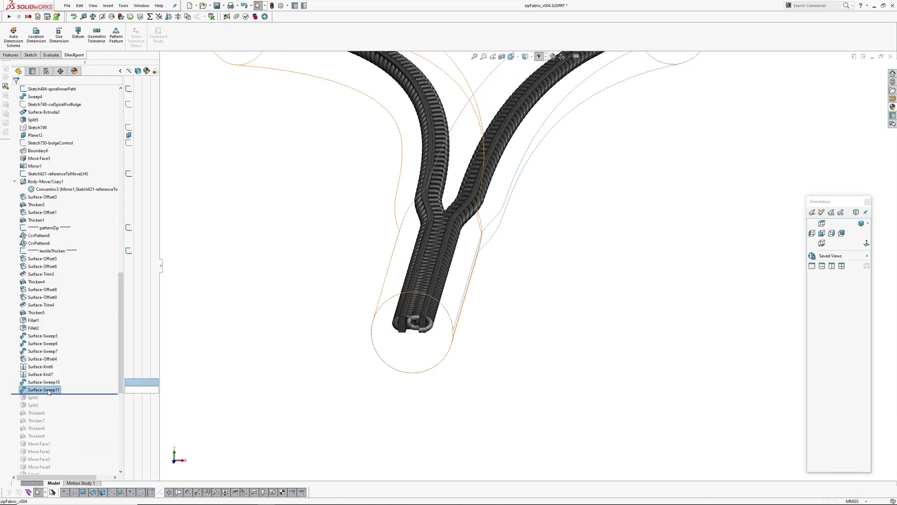
{"action": "left_click", "coordinate": [48, 391]}
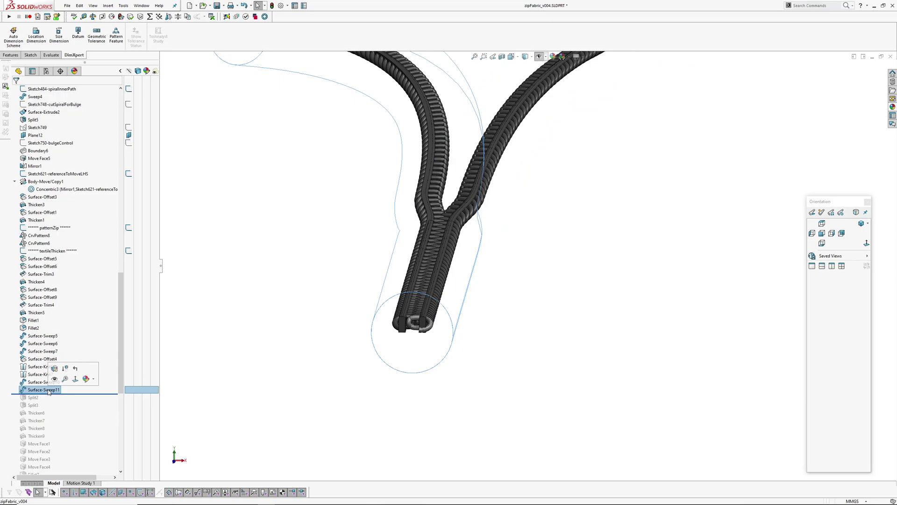
{"action": "left_click", "coordinate": [227, 391]}
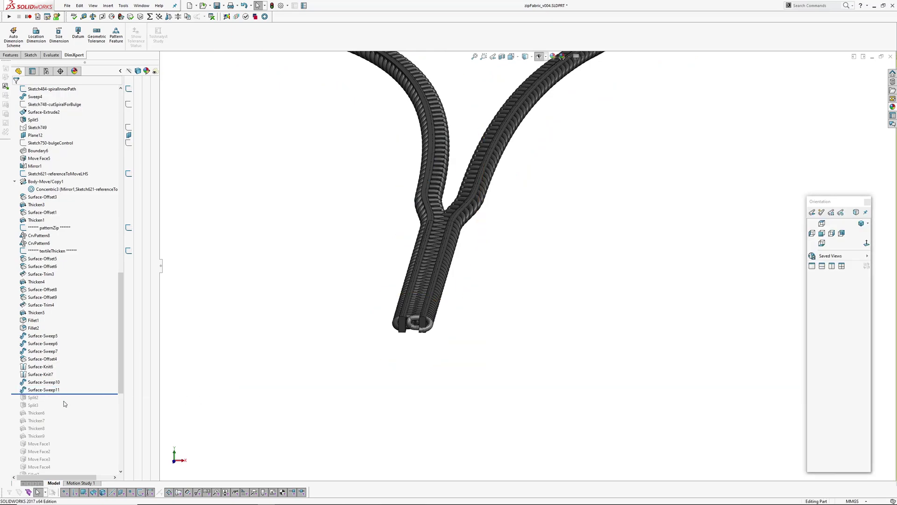
- Roll the history forward past Split2 and Split3 and inspect the zipper tape areas divided from the textile surfaces
{"action": "left_click_drag", "start_coordinate": [67, 394], "coordinate": [68, 410]}
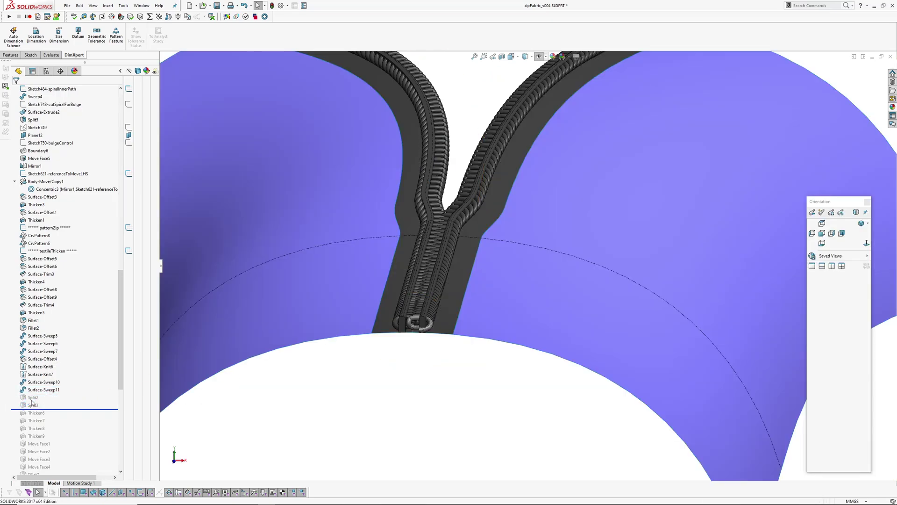
{"action": "scroll", "coordinate": [457, 335], "scroll_direction": "down", "scroll_amount": 3}
{"action": "scroll", "coordinate": [461, 332], "scroll_direction": "up", "scroll_amount": 5}
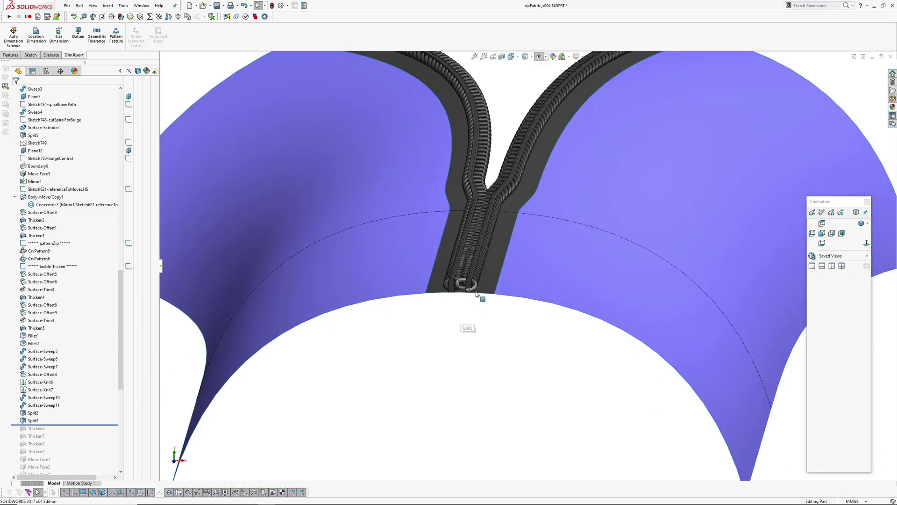
{"action": "middle_click_drag", "start_coordinate": [432, 311], "coordinate": [440, 296]}
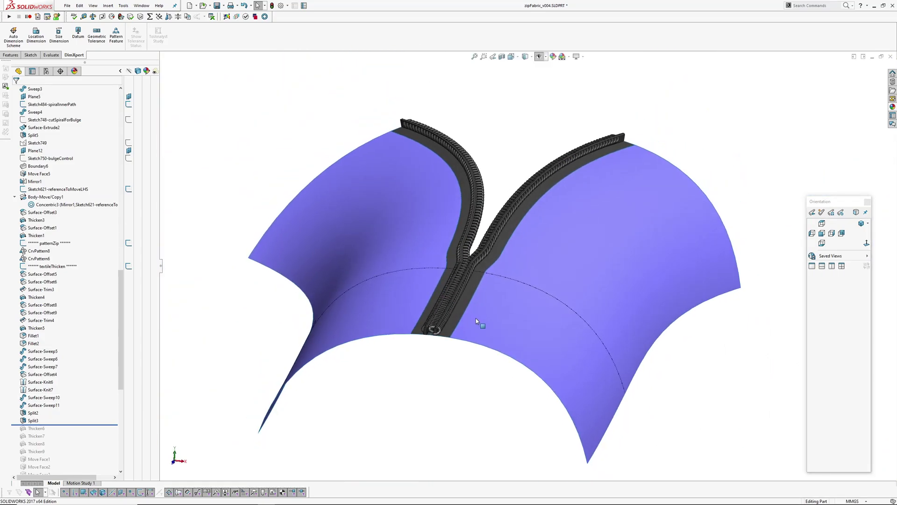
{"action": "scroll", "coordinate": [396, 333], "scroll_direction": "down", "scroll_amount": 3}
{"action": "middle_click_drag", "start_coordinate": [396, 332], "coordinate": [385, 407]}
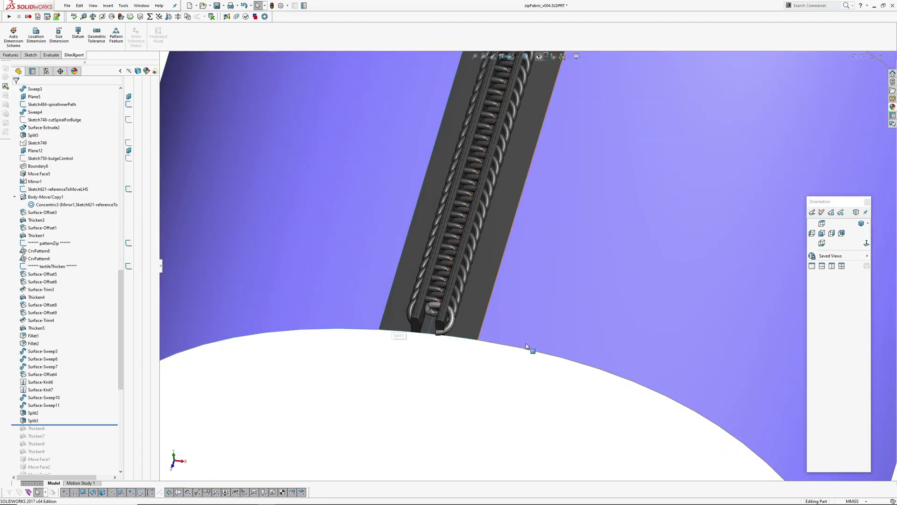
- Roll the history forward past Thicken6 and Thicken7 and inspect the thickened zipper tape's end close up
{"action": "left_click_drag", "start_coordinate": [72, 425], "coordinate": [71, 436]}
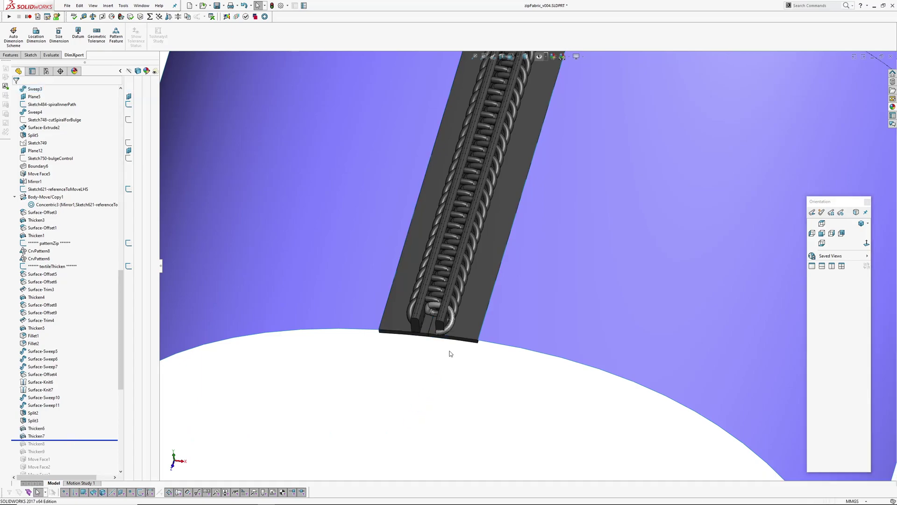
{"action": "scroll", "coordinate": [449, 348], "scroll_direction": "down", "scroll_amount": 2}
{"action": "scroll", "coordinate": [453, 337], "scroll_direction": "down", "scroll_amount": 1}
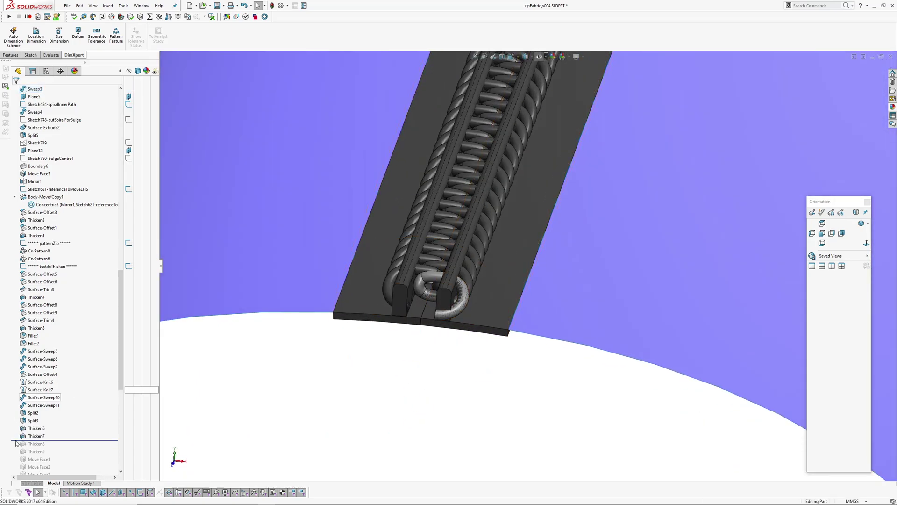
- Roll the history forward past Thicken8 and Thicken9 and inspect the thickened textile panels where they meet the tape
{"action": "left_click_drag", "start_coordinate": [64, 442], "coordinate": [64, 454]}
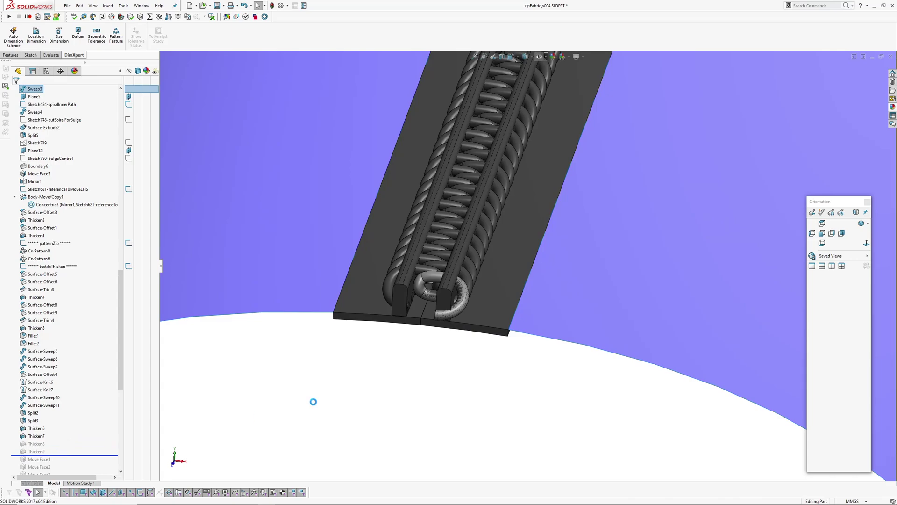
{"action": "scroll", "coordinate": [413, 342], "scroll_direction": "up", "scroll_amount": 3}
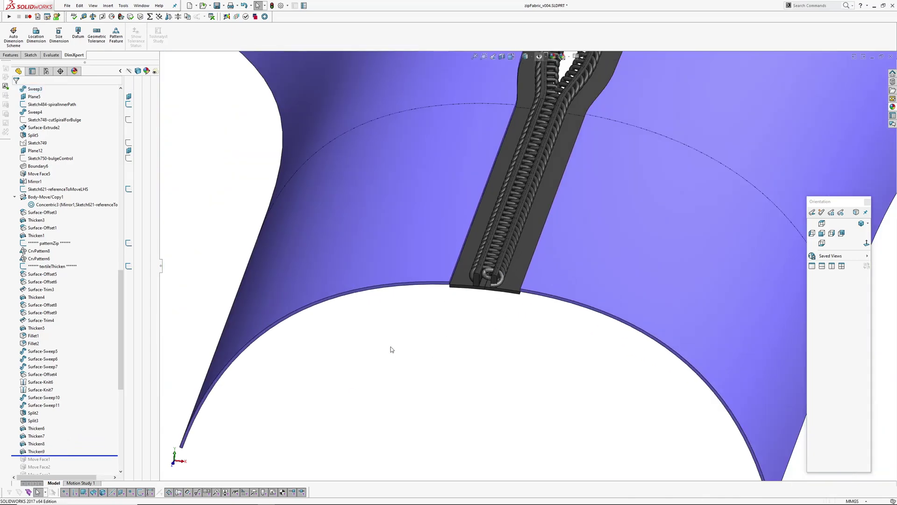
{"action": "middle_click_drag", "start_coordinate": [413, 343], "coordinate": [454, 289]}
{"action": "scroll", "coordinate": [453, 289], "scroll_direction": "down", "scroll_amount": 2}
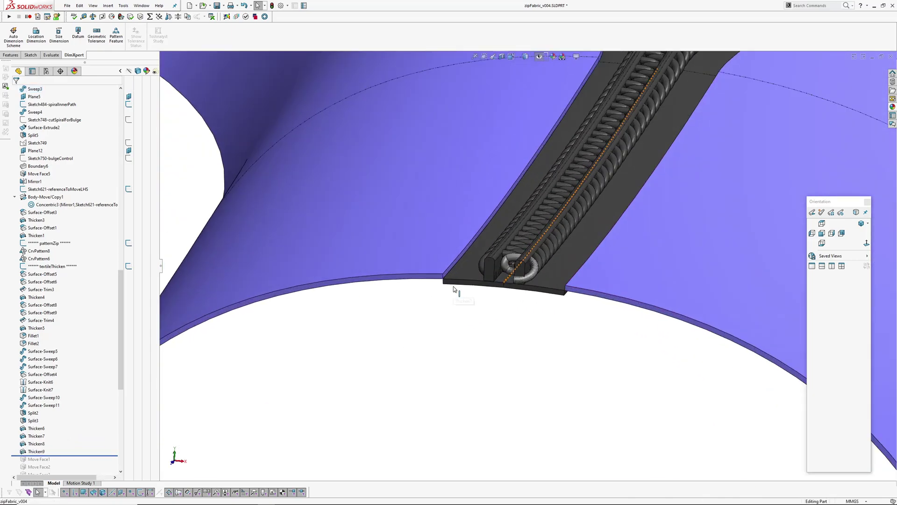
- Roll the history forward through Move Face1 to Move Face4, shifting the edges of the zipper tapes
{"action": "scroll", "coordinate": [65, 351], "scroll_direction": "down", "scroll_amount": 5}
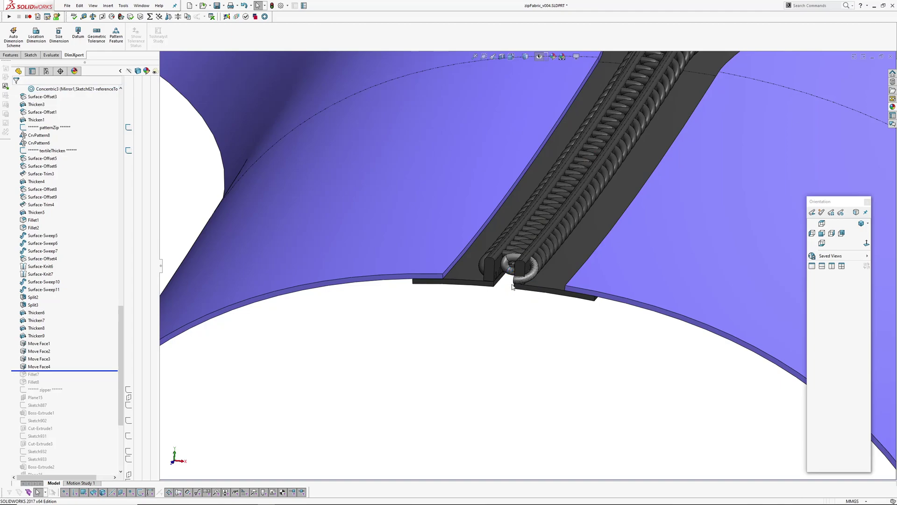
{"action": "middle_click_drag", "start_coordinate": [509, 286], "coordinate": [485, 337]}
{"action": "left_click", "coordinate": [108, 5]}
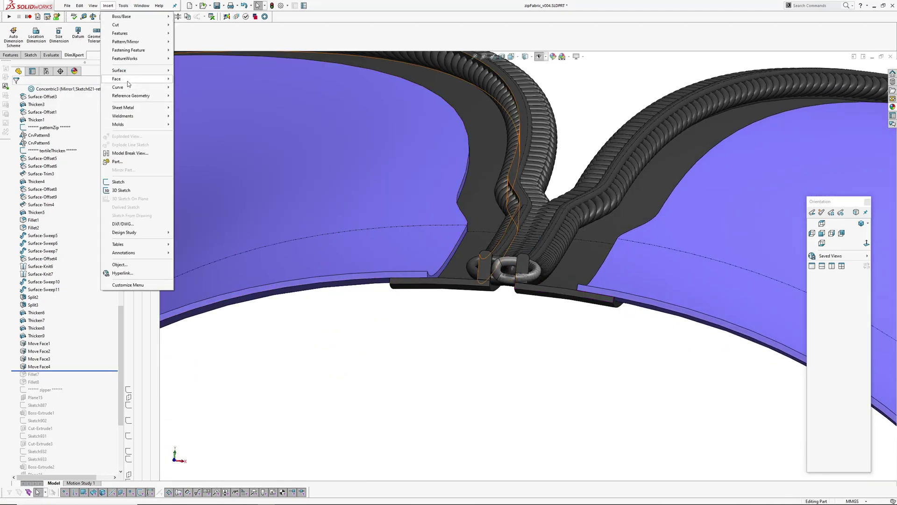
{"action": "mouse_move", "coordinate": [135, 79]}
{"action": "left_click", "coordinate": [447, 331]}
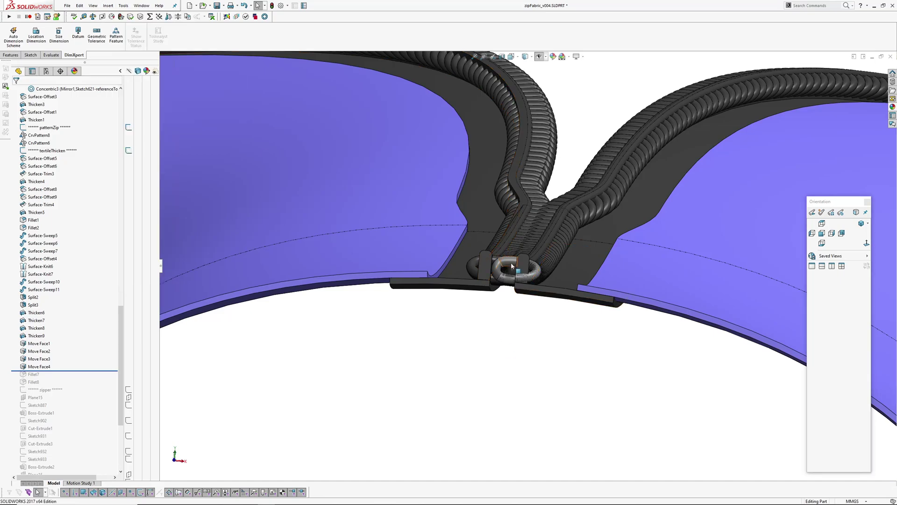
- Examine the moved tape edges close up at the open gap and beneath the textile panels
{"action": "middle_click_drag", "start_coordinate": [512, 262], "coordinate": [540, 248]}
{"action": "middle_click_drag", "start_coordinate": [541, 248], "coordinate": [520, 241]}
{"action": "scroll", "coordinate": [547, 191], "scroll_direction": "down", "scroll_amount": 4}
{"action": "scroll", "coordinate": [485, 279], "scroll_direction": "down", "scroll_amount": 4}
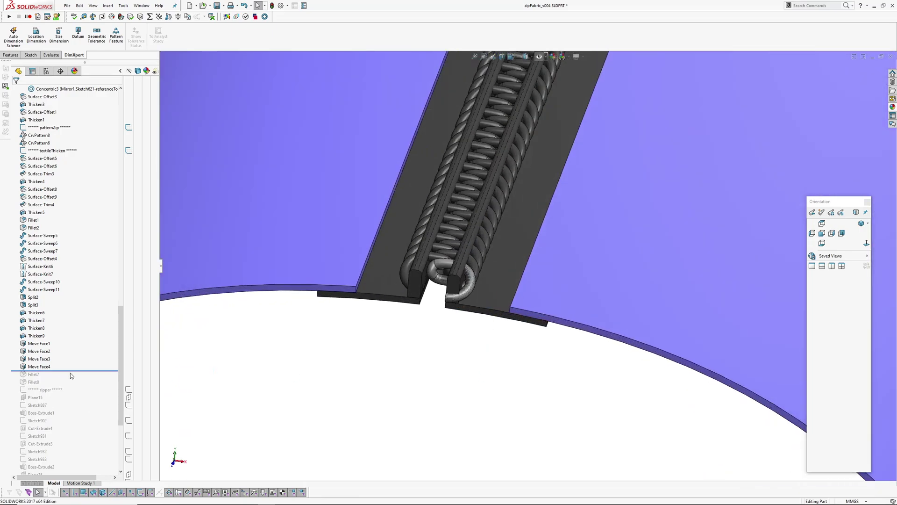
- Roll the history forward past Fillet7 and Fillet8 and inspect the zipper tapes along the closed and open sections
{"action": "left_click_drag", "start_coordinate": [77, 371], "coordinate": [75, 385]}
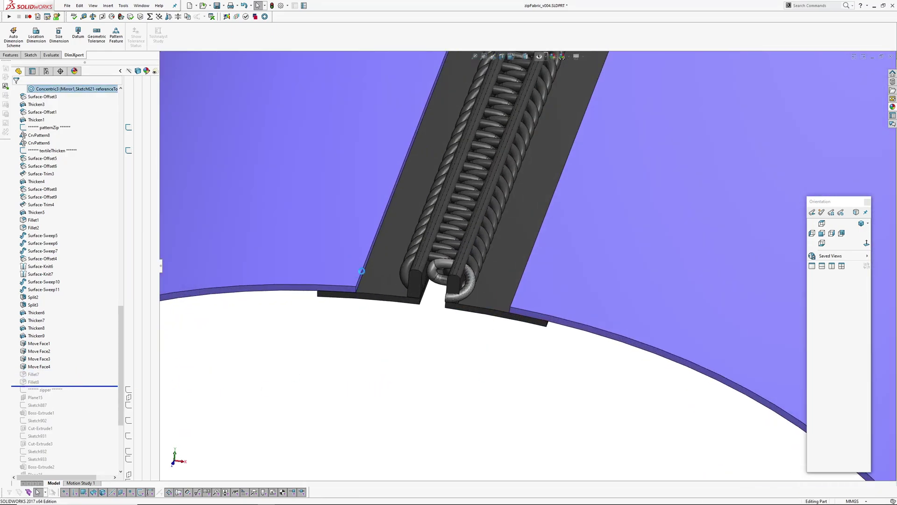
{"action": "scroll", "coordinate": [403, 369], "scroll_direction": "up", "scroll_amount": 8}
{"action": "mouse_move", "coordinate": [549, 245]}
{"action": "middle_mouse_down"}
{"action": "mouse_move", "coordinate": [541, 290]}
{"action": "mouse_move", "coordinate": [531, 243]}
{"action": "mouse_move", "coordinate": [503, 267]}
{"action": "middle_mouse_up"}
{"action": "scroll", "coordinate": [531, 242], "scroll_direction": "down", "scroll_amount": 1}
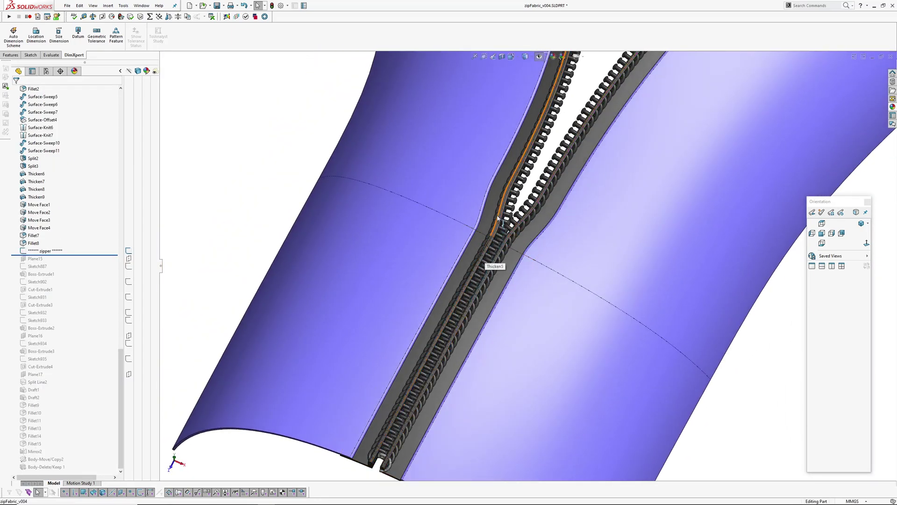
{"action": "middle_click_drag", "start_coordinate": [500, 244], "coordinate": [496, 252]}
{"action": "scroll", "coordinate": [496, 252], "scroll_direction": "up", "scroll_amount": 4}
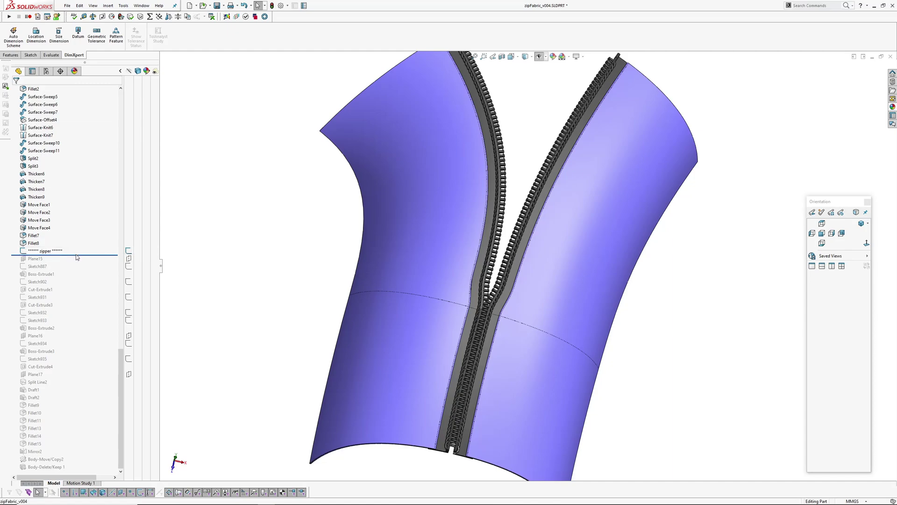
- Roll the history forward through the zipper slider features to the end at Body-Delete/Keep 1 and inspect the slider and pull tab
{"action": "left_click_drag", "start_coordinate": [80, 255], "coordinate": [84, 313]}
{"action": "left_click_drag", "start_coordinate": [78, 391], "coordinate": [82, 460]}
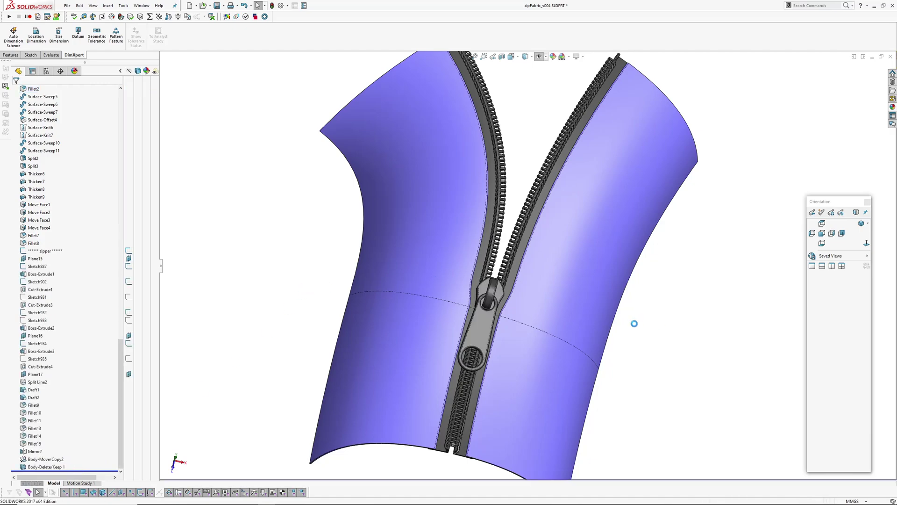
{"action": "scroll", "coordinate": [471, 300], "scroll_direction": "down", "scroll_amount": 4}
{"action": "middle_click_drag", "start_coordinate": [471, 300], "coordinate": [527, 291]}
{"action": "scroll", "coordinate": [591, 270], "scroll_direction": "up", "scroll_amount": 3}
{"action": "scroll", "coordinate": [505, 304], "scroll_direction": "up", "scroll_amount": 3}
{"action": "middle_click_drag", "start_coordinate": [461, 275], "coordinate": [518, 244]}
{"action": "scroll", "coordinate": [488, 302], "scroll_direction": "down", "scroll_amount": 5}
{"action": "scroll", "coordinate": [517, 220], "scroll_direction": "up", "scroll_amount": 2}
{"action": "scroll", "coordinate": [498, 286], "scroll_direction": "up", "scroll_amount": 3}
{"action": "scroll", "coordinate": [518, 244], "scroll_direction": "down", "scroll_amount": 4}
{"action": "scroll", "coordinate": [518, 243], "scroll_direction": "up", "scroll_amount": 5}
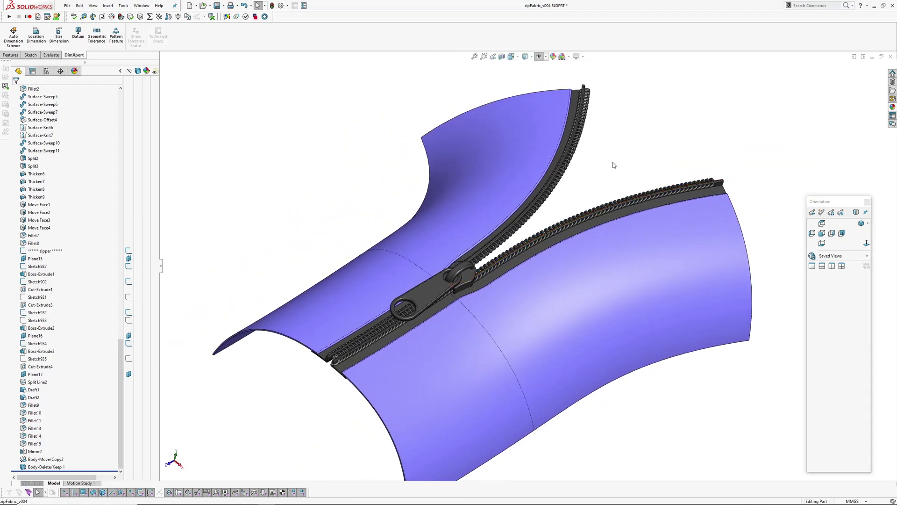
- Examine the tape profile and teeth at the open ends of the zipper, including the underside of the fabric panels
{"action": "scroll", "coordinate": [408, 337], "scroll_direction": "up", "scroll_amount": 2}
{"action": "middle_click_drag", "start_coordinate": [408, 335], "coordinate": [434, 228]}
{"action": "scroll", "coordinate": [337, 214], "scroll_direction": "down", "scroll_amount": 3}
{"action": "scroll", "coordinate": [353, 256], "scroll_direction": "down", "scroll_amount": 8}
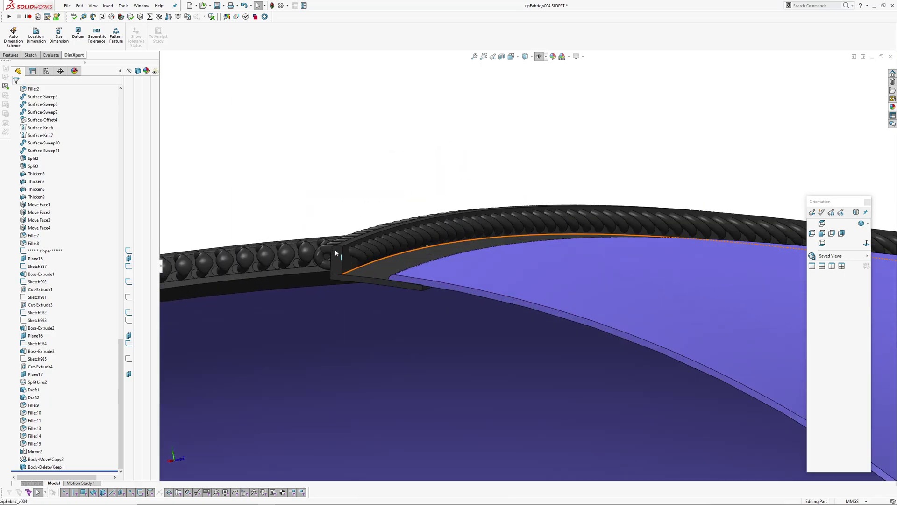
{"action": "middle_click_drag", "start_coordinate": [355, 244], "coordinate": [364, 237]}
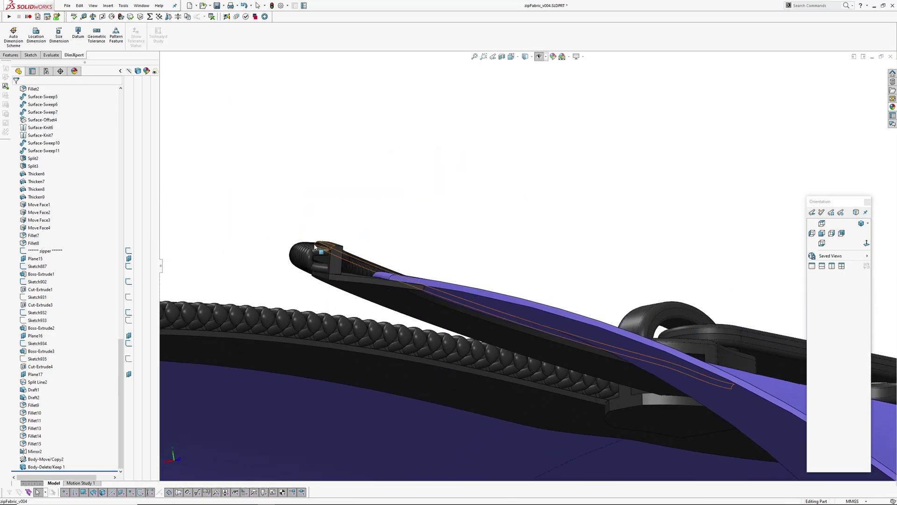
{"action": "scroll", "coordinate": [330, 227], "scroll_direction": "up", "scroll_amount": 10}
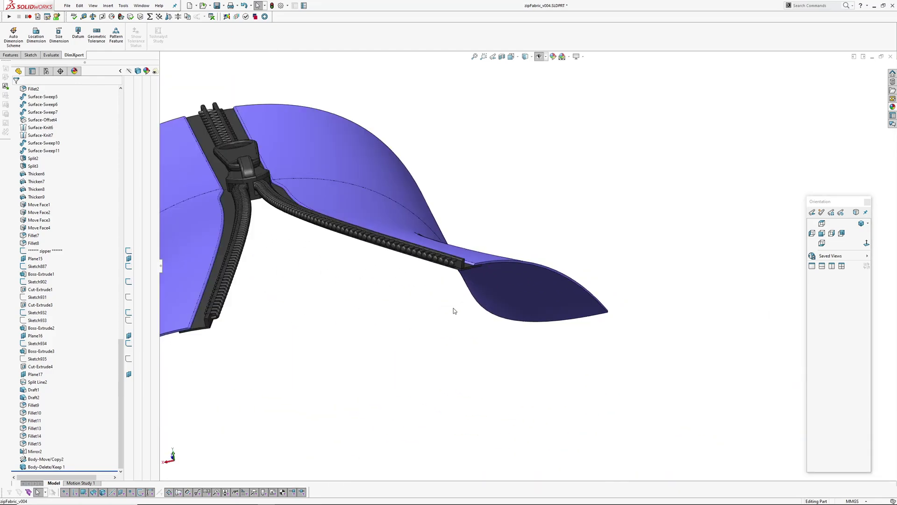
{"action": "middle_click_drag", "start_coordinate": [450, 309], "coordinate": [471, 287]}
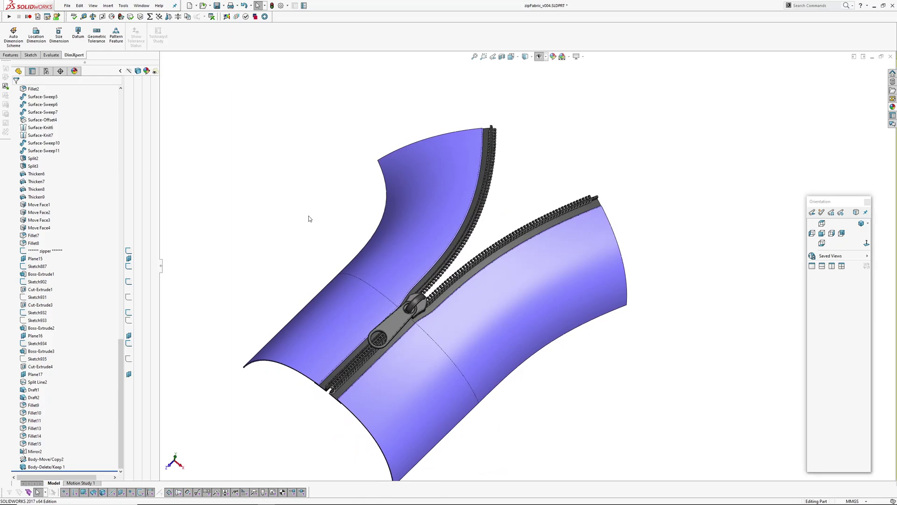
- Examine the closed end of the zipper where the two tapes meet the edges of the fabric panels
{"action": "scroll", "coordinate": [440, 316], "scroll_direction": "down", "scroll_amount": 1}
{"action": "middle_click_drag", "start_coordinate": [431, 321], "coordinate": [440, 301], "text": "ctrl"}
{"action": "scroll", "coordinate": [645, 389], "scroll_direction": "up", "scroll_amount": 2}
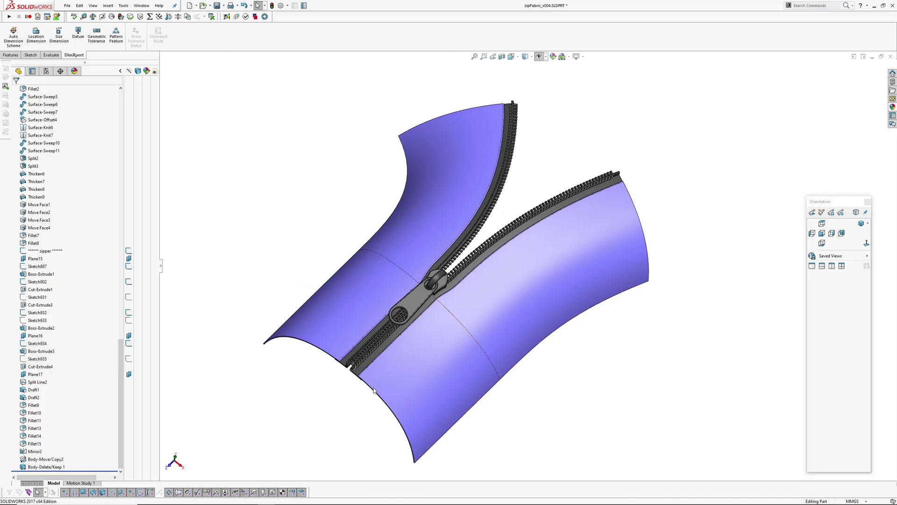
{"action": "scroll", "coordinate": [363, 375], "scroll_direction": "down", "scroll_amount": 5}
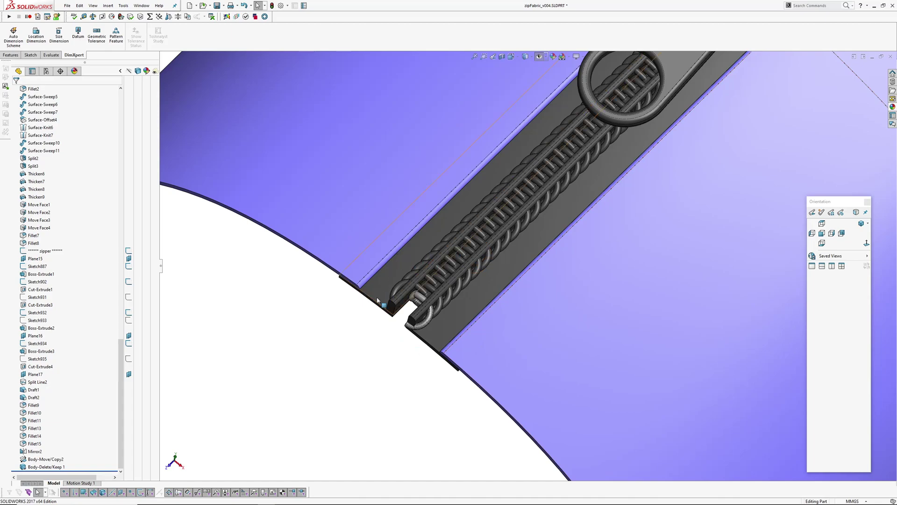
{"action": "scroll", "coordinate": [400, 345], "scroll_direction": "up", "scroll_amount": 3}
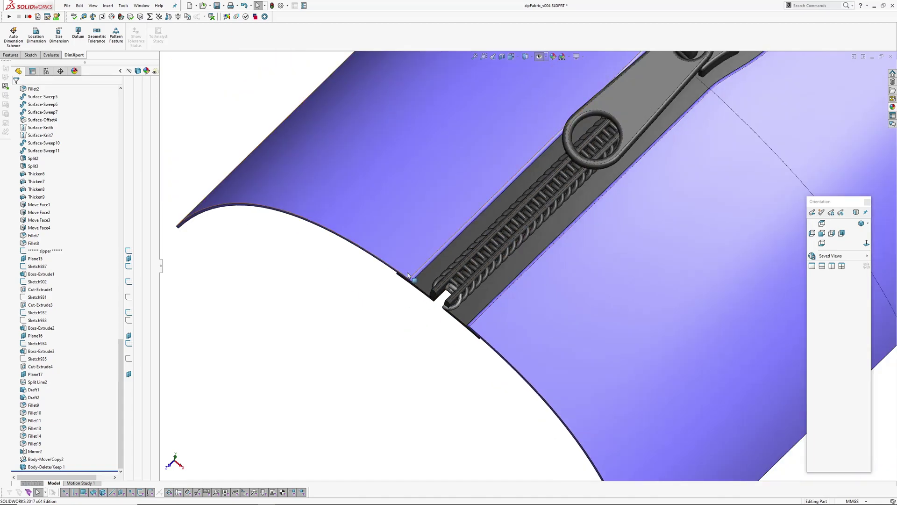
{"action": "scroll", "coordinate": [426, 350], "scroll_direction": "up", "scroll_amount": 2}
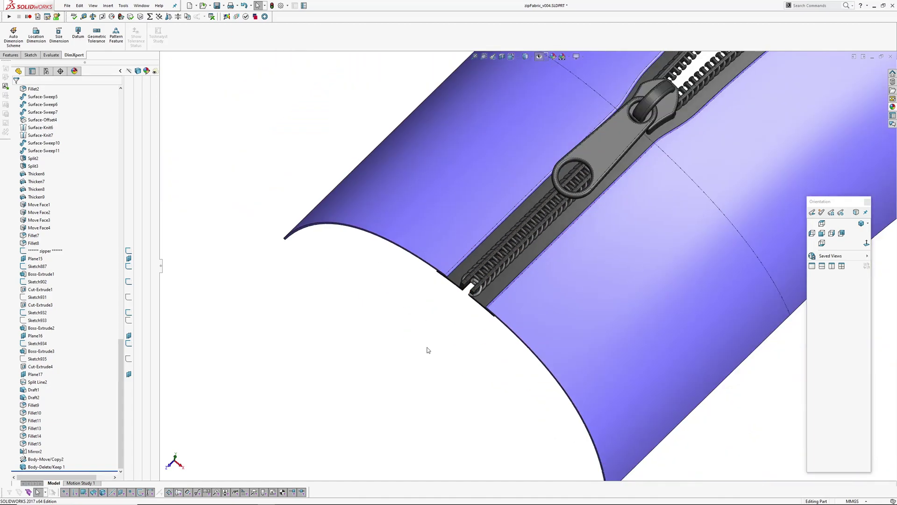
{"action": "middle_click_drag", "start_coordinate": [459, 342], "coordinate": [369, 367]}
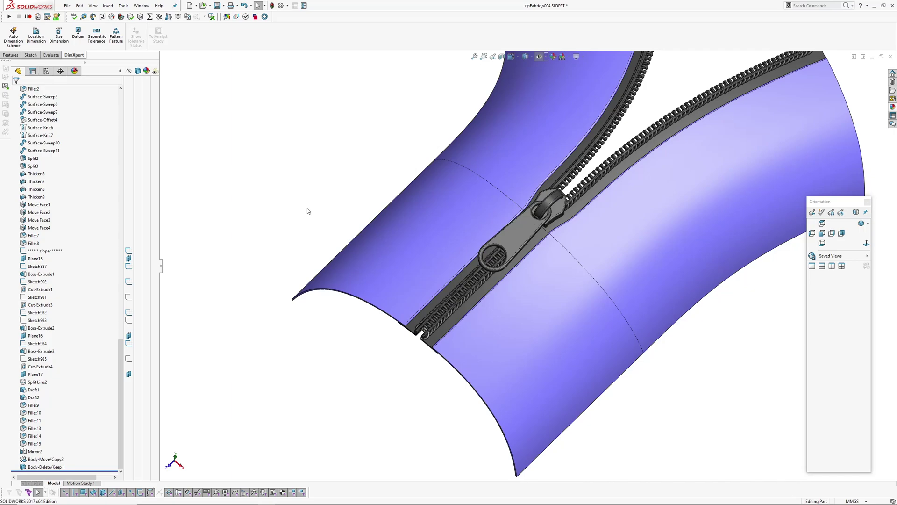
{"action": "left_click", "coordinate": [109, 5]}
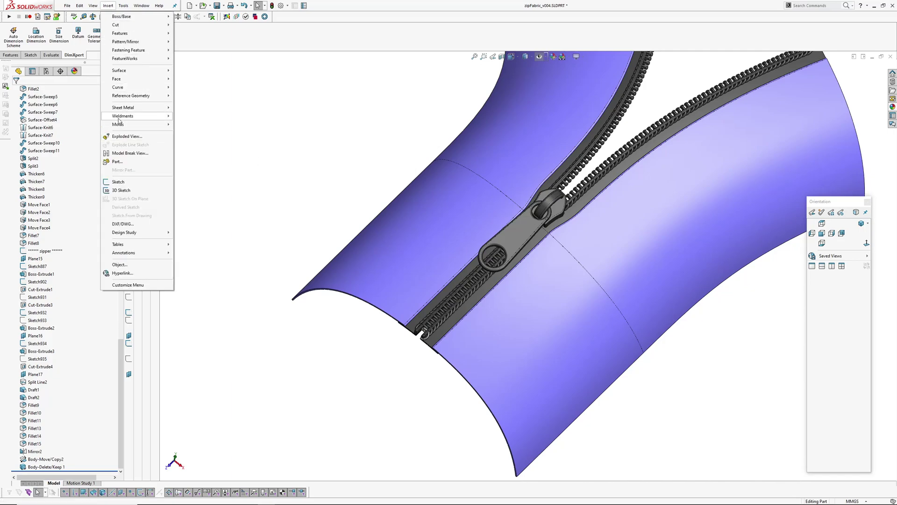
{"action": "left_click", "coordinate": [119, 162]}
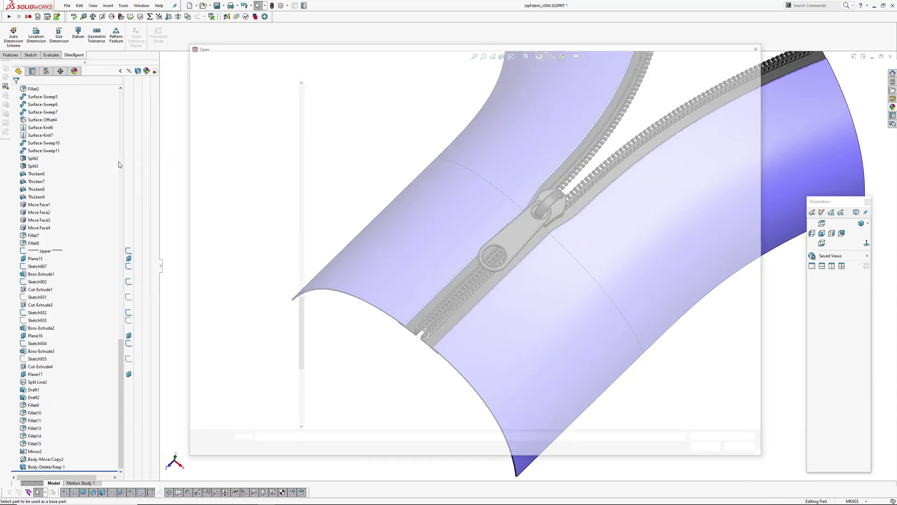
{"action": "left_click", "coordinate": [746, 451]}
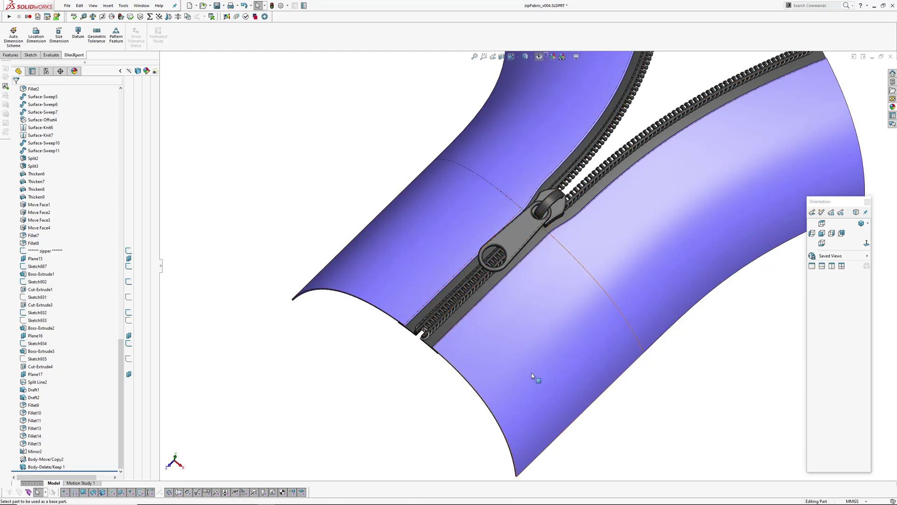
- Review the closed zipper teeth and tape ends close up, and the complete zipper model with its slider and fabric panels
{"action": "scroll", "coordinate": [480, 304], "scroll_direction": "down", "scroll_amount": 2}
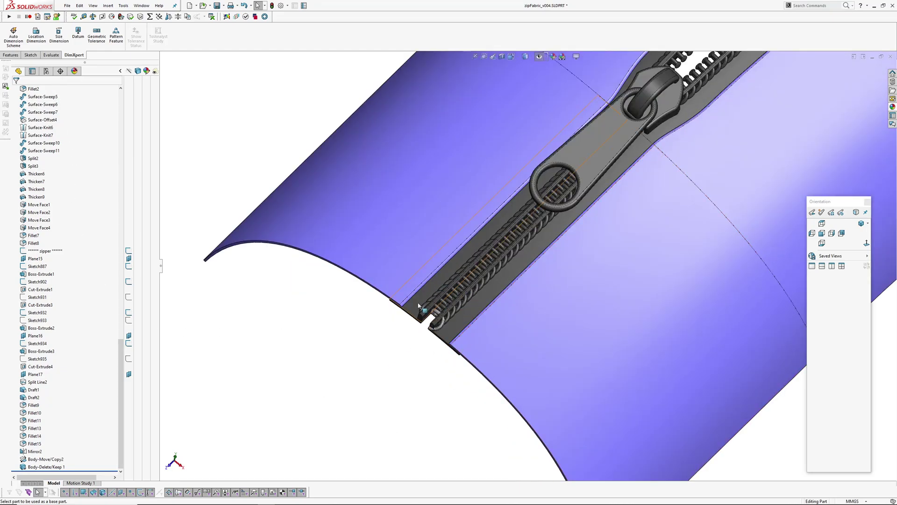
{"action": "scroll", "coordinate": [456, 323], "scroll_direction": "down", "scroll_amount": 2}
{"action": "scroll", "coordinate": [457, 323], "scroll_direction": "up", "scroll_amount": 1}
{"action": "scroll", "coordinate": [442, 341], "scroll_direction": "down", "scroll_amount": 3}
{"action": "scroll", "coordinate": [429, 359], "scroll_direction": "down", "scroll_amount": 2}
{"action": "middle_click", "coordinate": [491, 293]}
{"action": "middle_click_drag", "start_coordinate": [490, 294], "coordinate": [483, 321]}
{"action": "scroll", "coordinate": [484, 321], "scroll_direction": "up", "scroll_amount": 3}
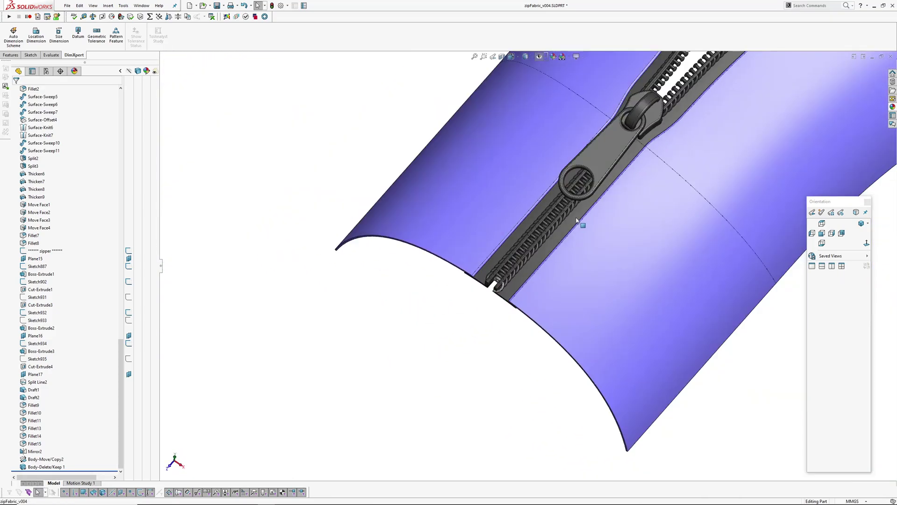
{"action": "middle_click_drag", "start_coordinate": [576, 219], "coordinate": [508, 311], "text": "ctrl"}
{"action": "scroll", "coordinate": [516, 299], "scroll_direction": "up", "scroll_amount": 5}
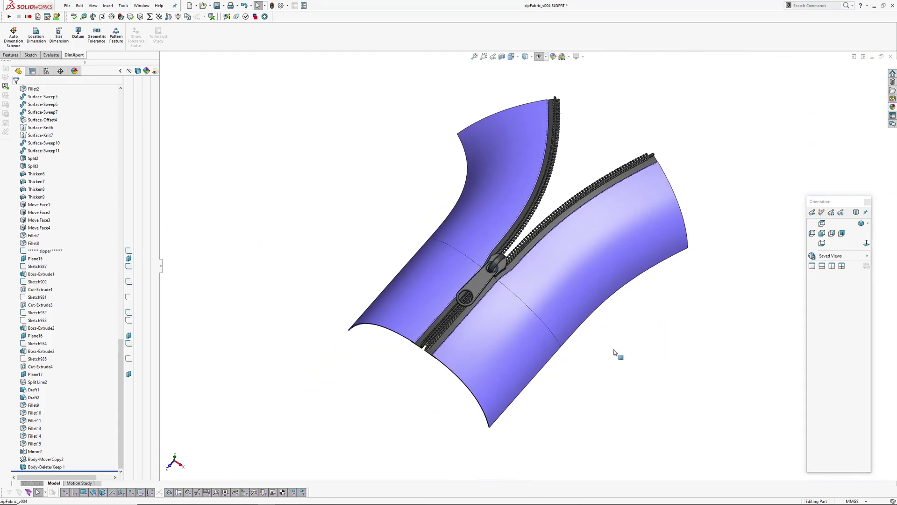
{"action": "middle_click_drag", "start_coordinate": [514, 294], "coordinate": [532, 326]}
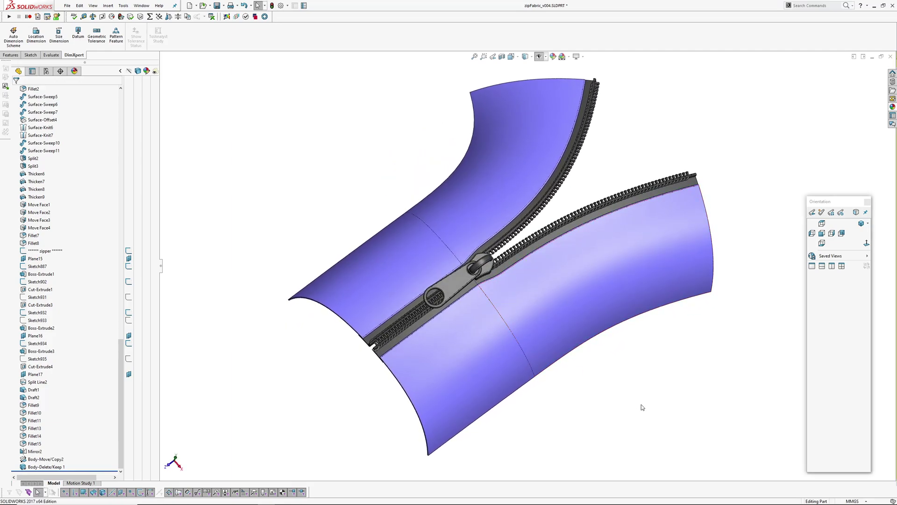